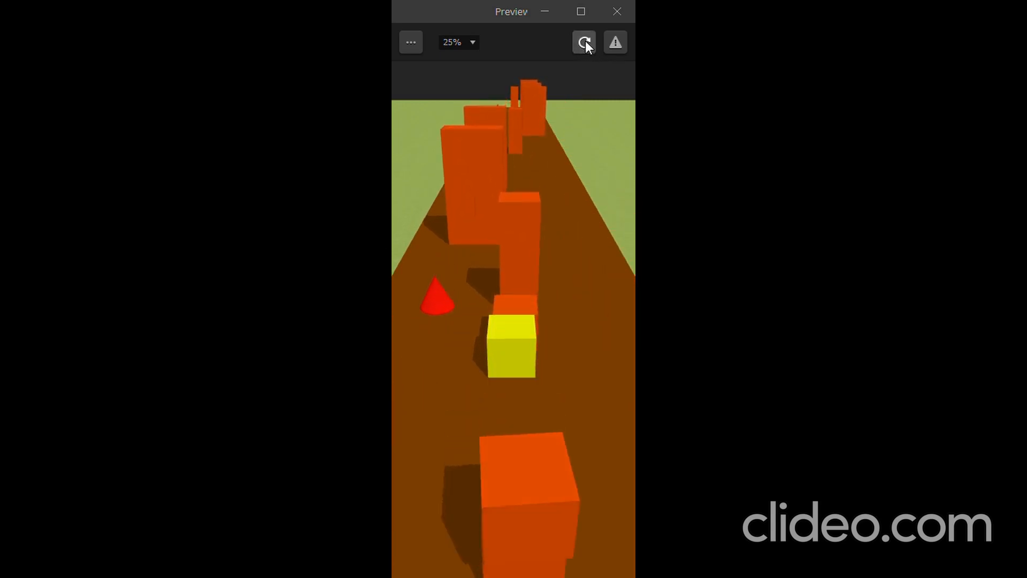
# Close the finished game's preview and open the 3D World node of the new project for scene editing
pyautogui.click(604, 11)
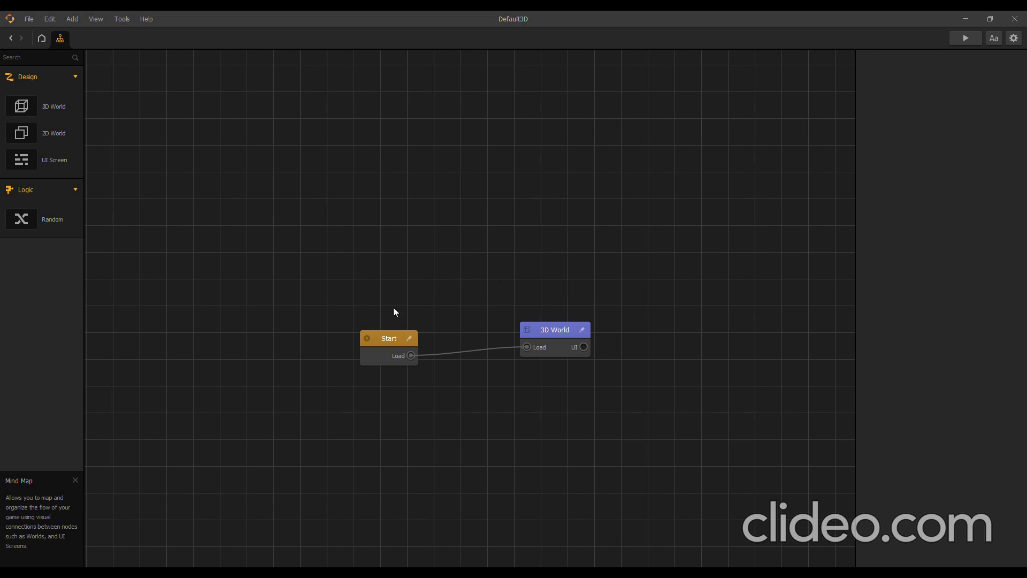
pyautogui.click(383, 345)
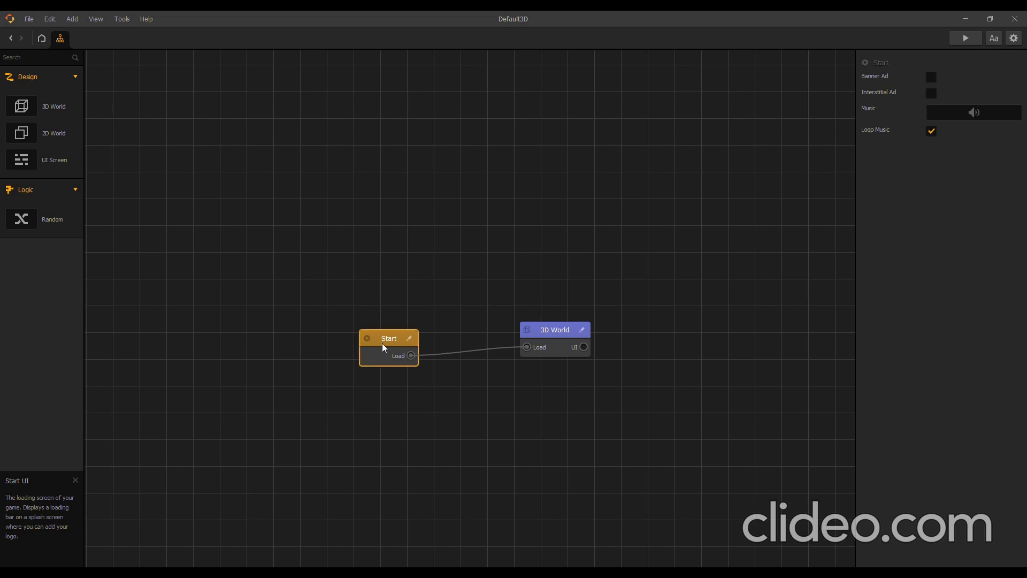
pyautogui.click(548, 339)
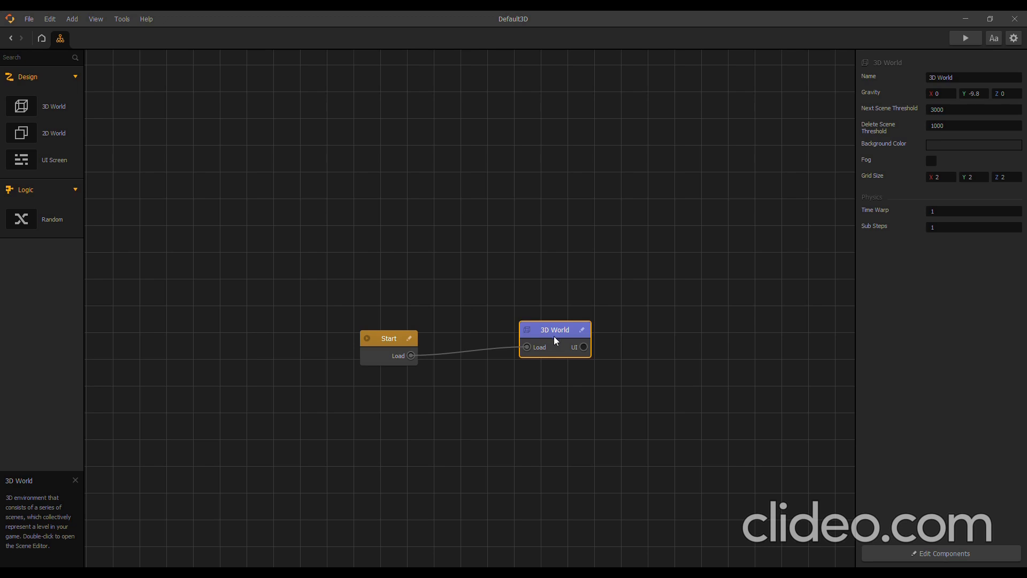
pyautogui.doubleClick(555, 340)
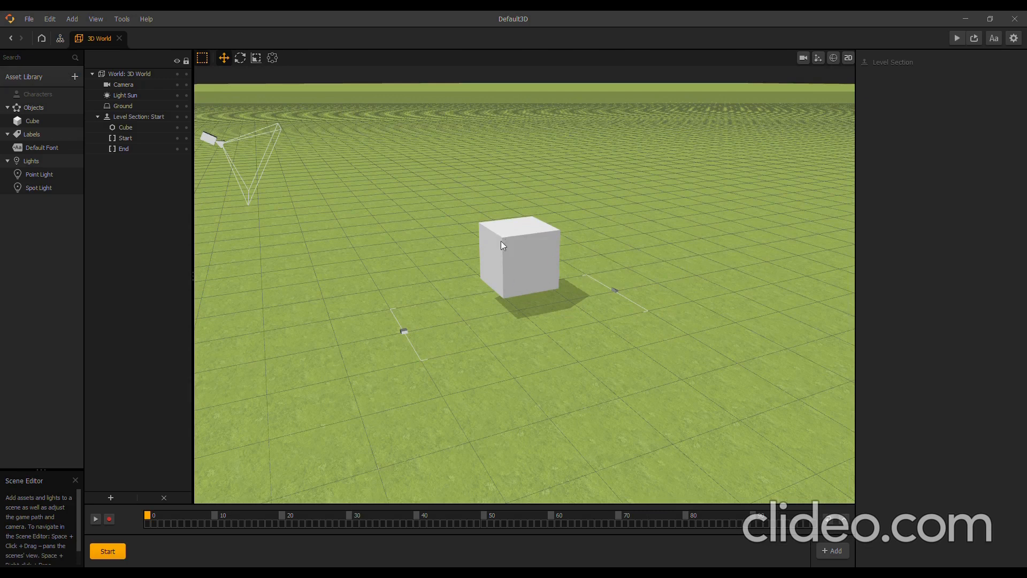
# Move the Cube asset from Objects to Characters in the asset library and select it
pyautogui.click(33, 121)
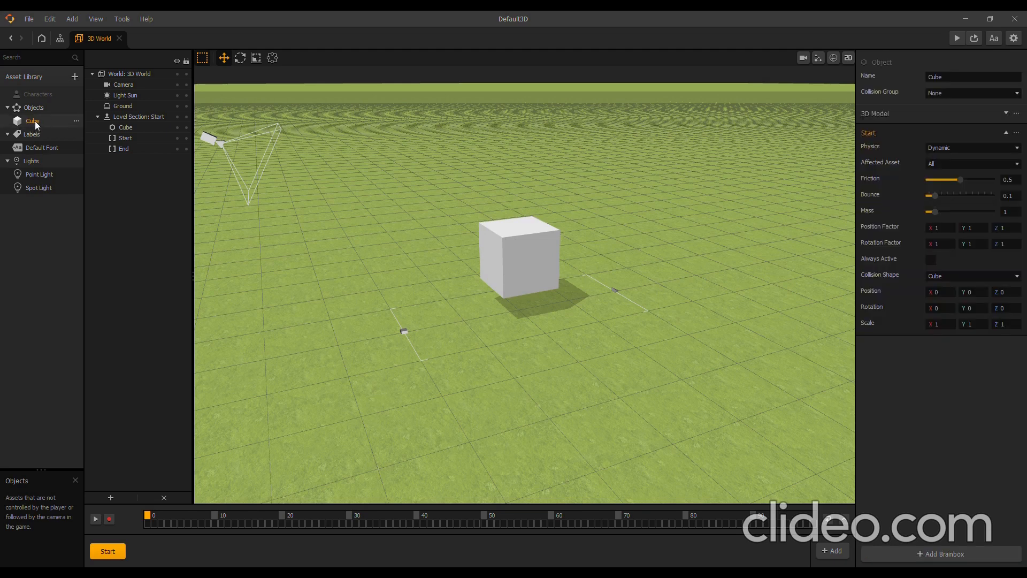
pyautogui.moveTo(33, 121); pyautogui.dragTo(35, 91)
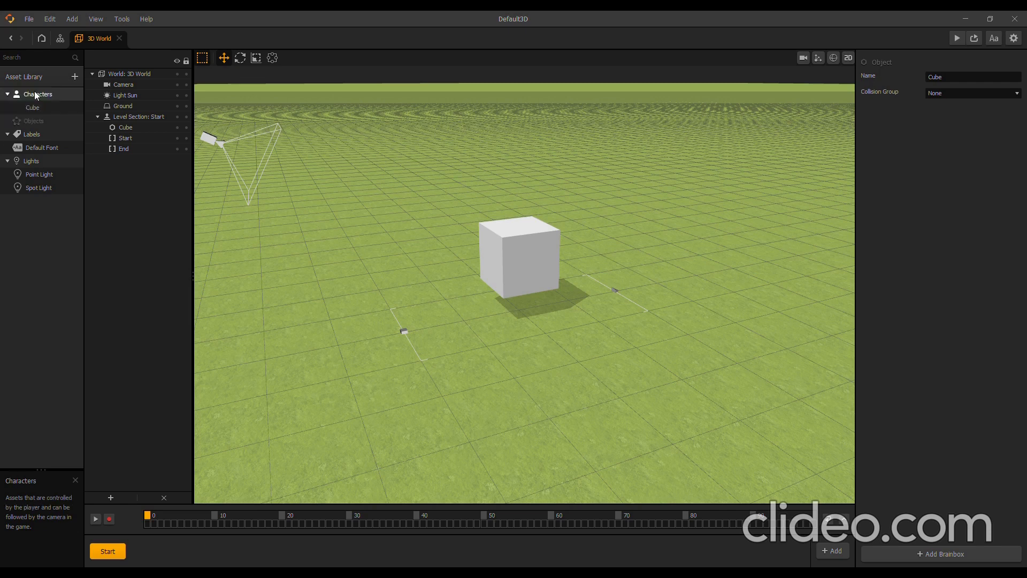
pyautogui.click(32, 107)
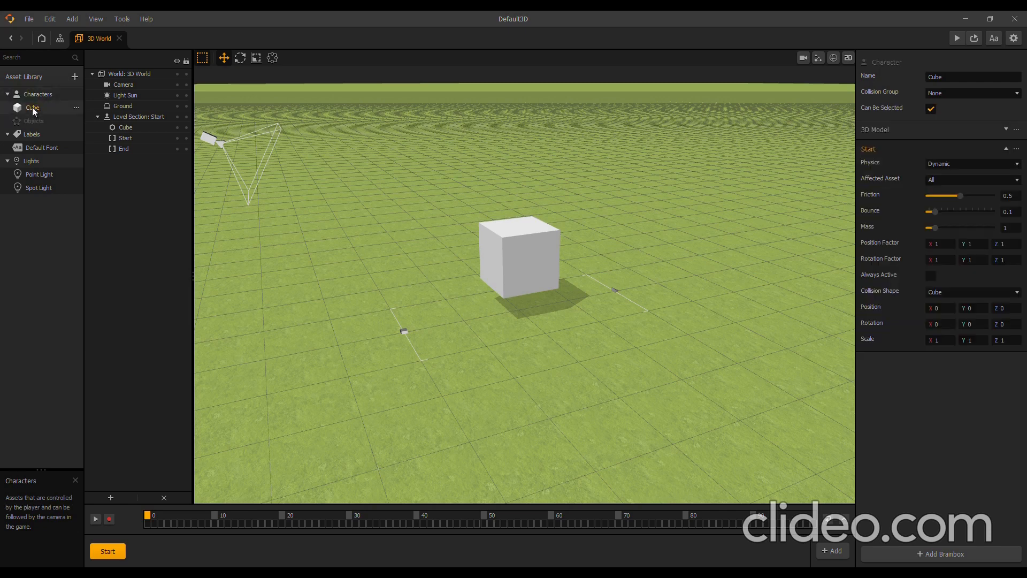
# Rename the cube character to Steve and set its collision group to Character
pyautogui.click(955, 78)
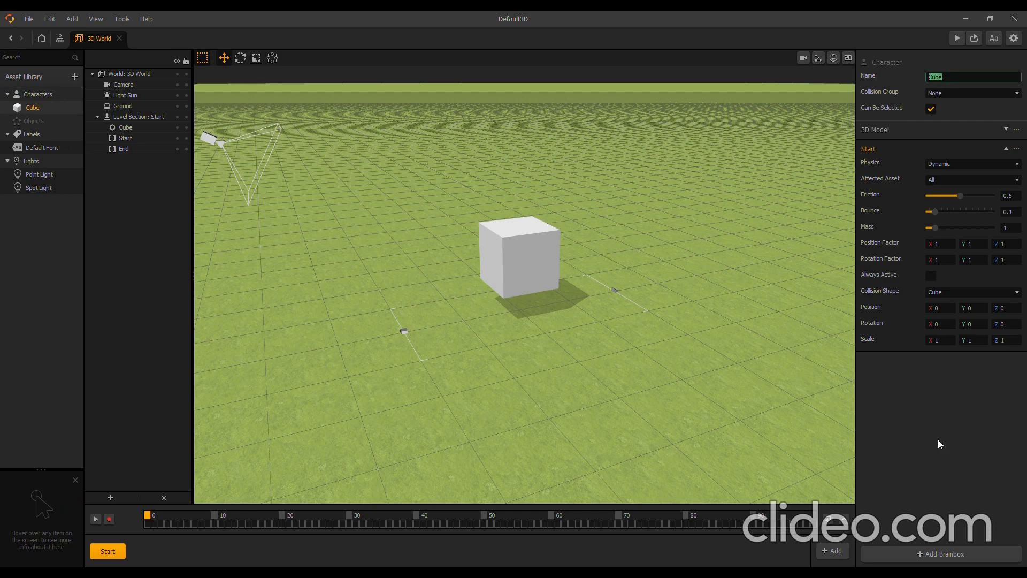
pyautogui.write('Steve')
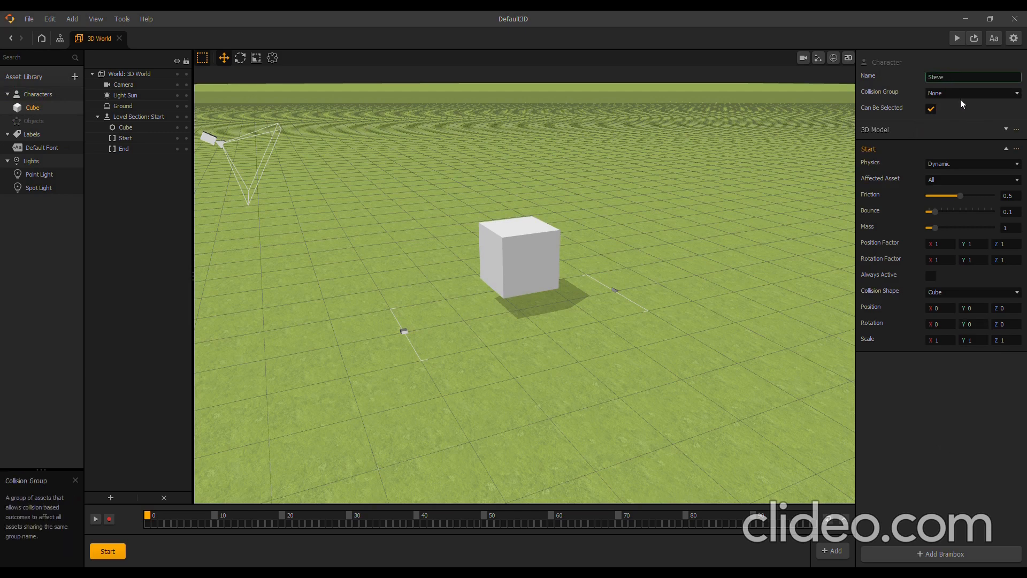
pyautogui.press('Return')
pyautogui.click(952, 116)
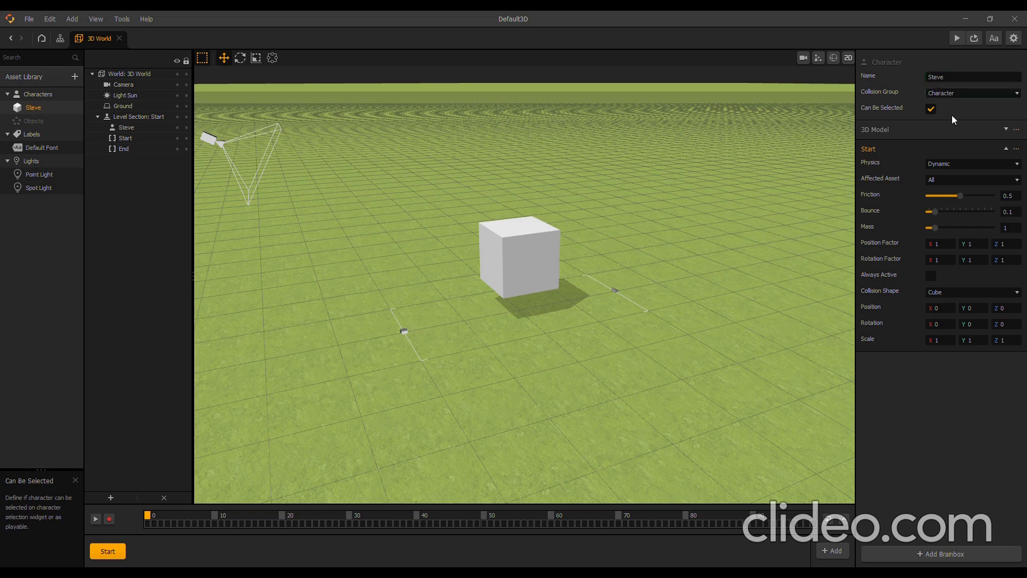
# Change the color of Steve's 3D model to orange
pyautogui.click(1005, 130)
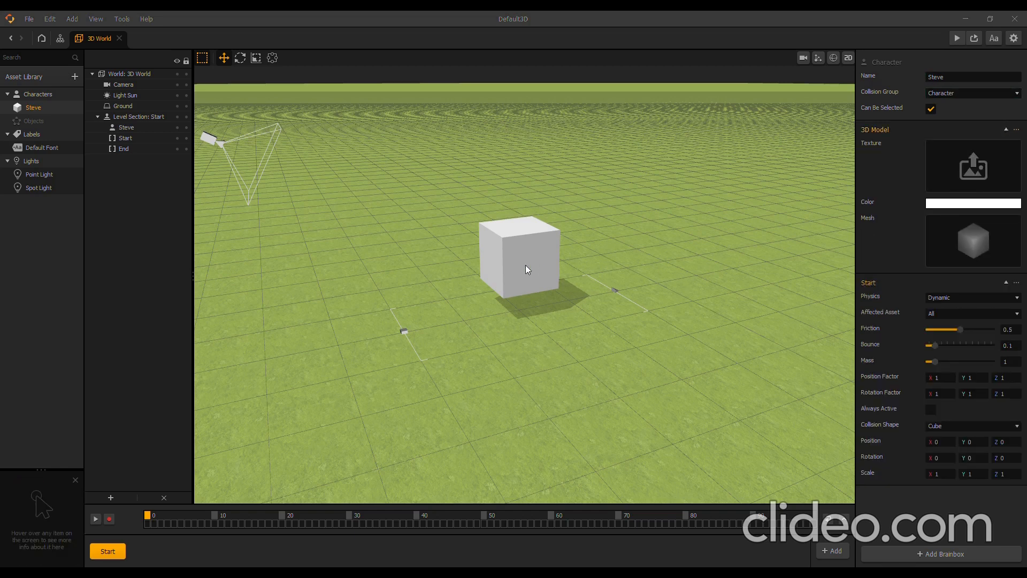
pyautogui.hotkey('ctrl', 'y')
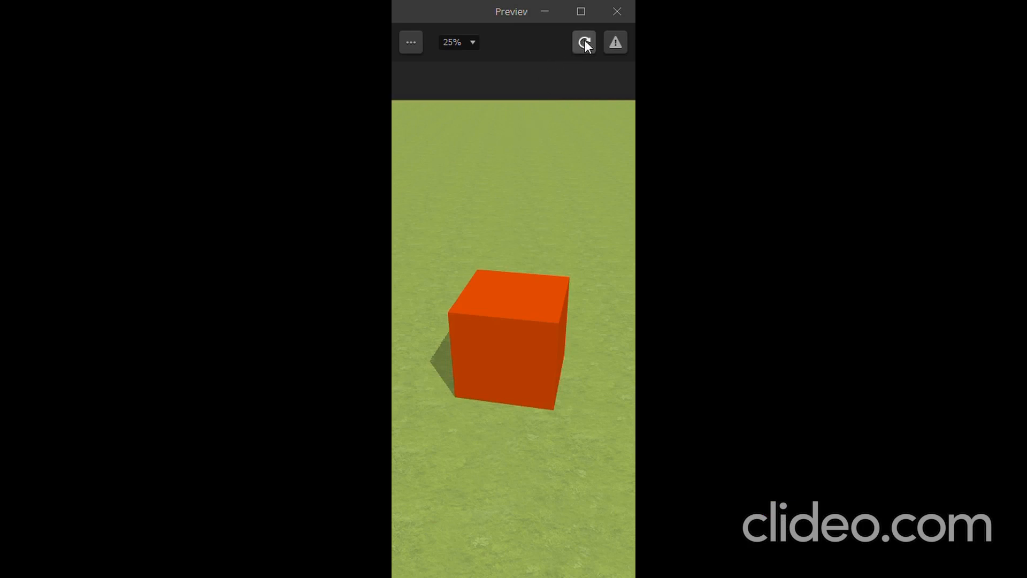
# Replay the game preview a few times to watch the orange cube, and close the preview
pyautogui.click(584, 42)
pyautogui.click(586, 42)
pyautogui.click(587, 42)
pyautogui.click(616, 11)
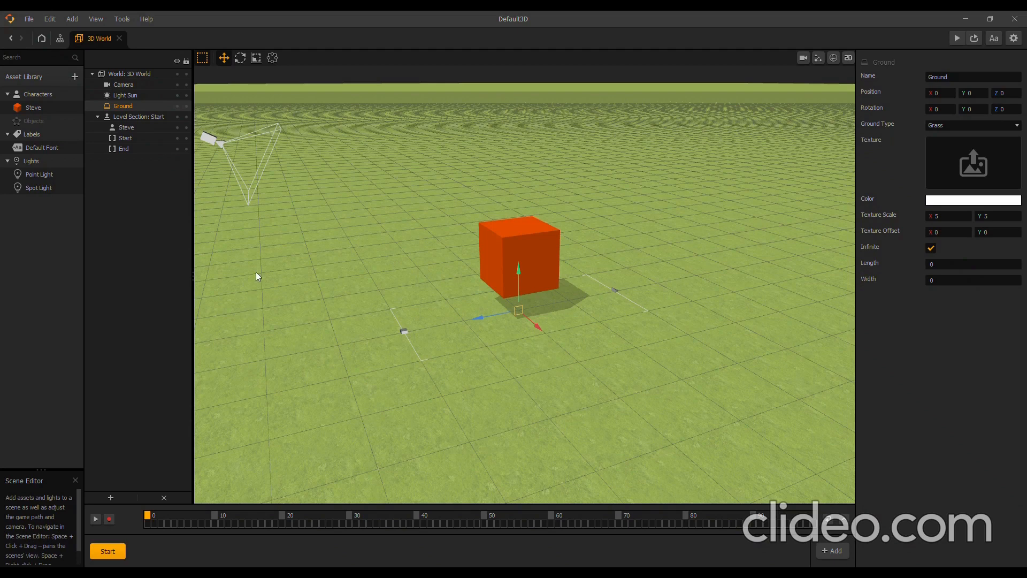
# Select the Steve entity under the Start level section and set its Y position to 1
pyautogui.click(129, 128)
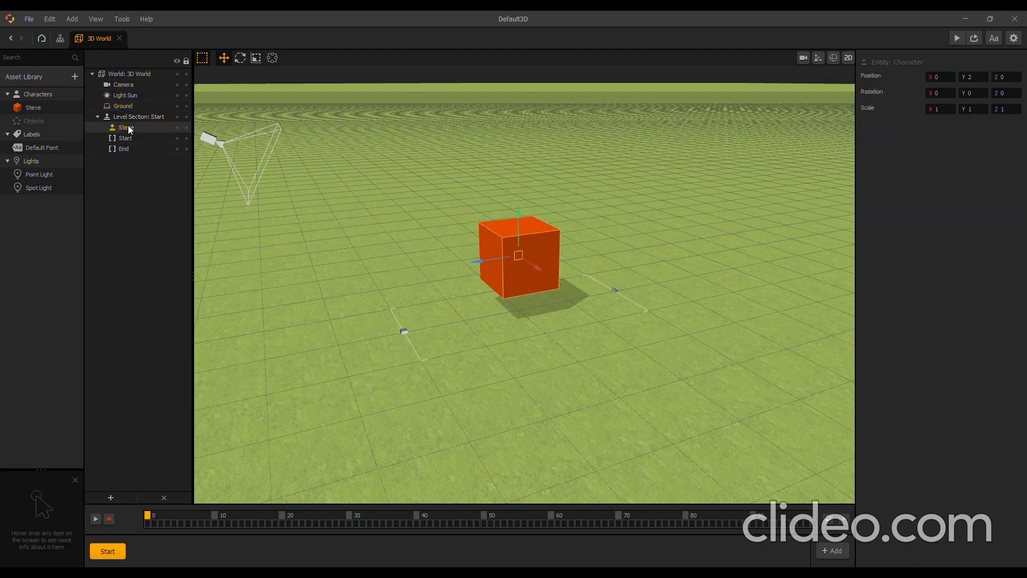
pyautogui.click(981, 81)
pyautogui.write('1')
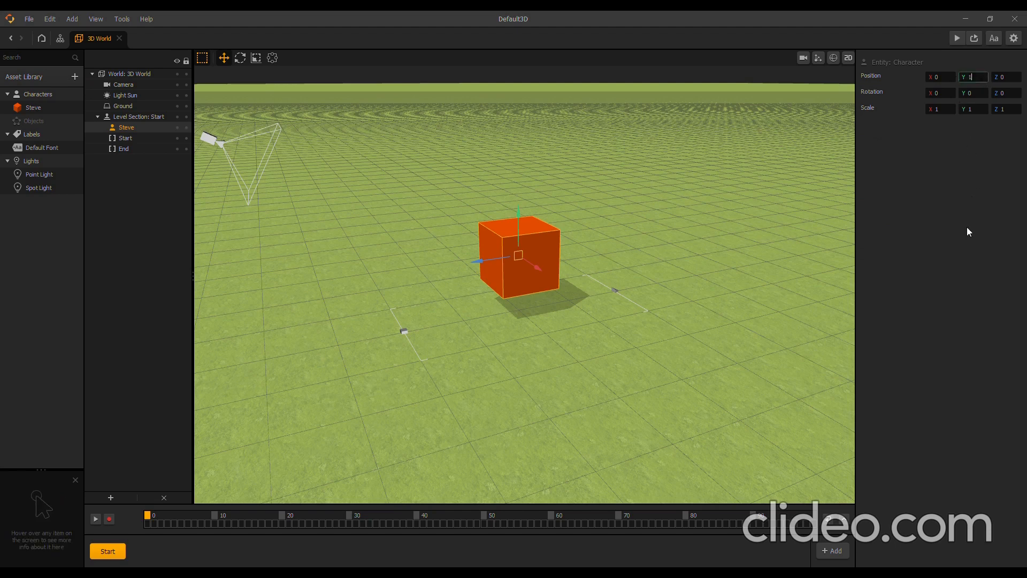
pyautogui.press('Return')
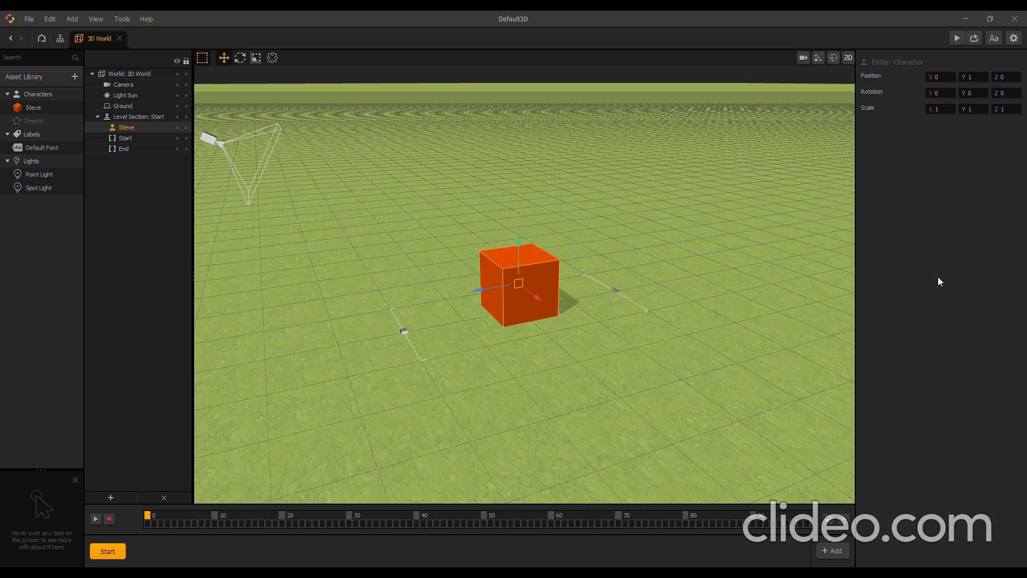
# Scale the Steve entity to .5 on the X, Y and Z axes
pyautogui.click(952, 111)
pyautogui.write('.5')
pyautogui.press('Tab')
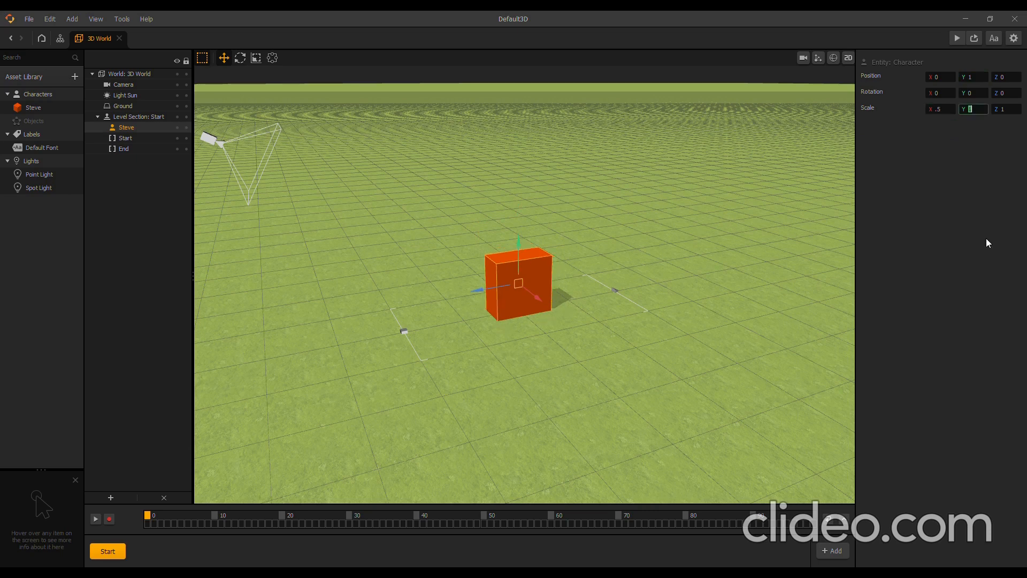
pyautogui.write('.5')
pyautogui.press('Tab')
pyautogui.write('.5')
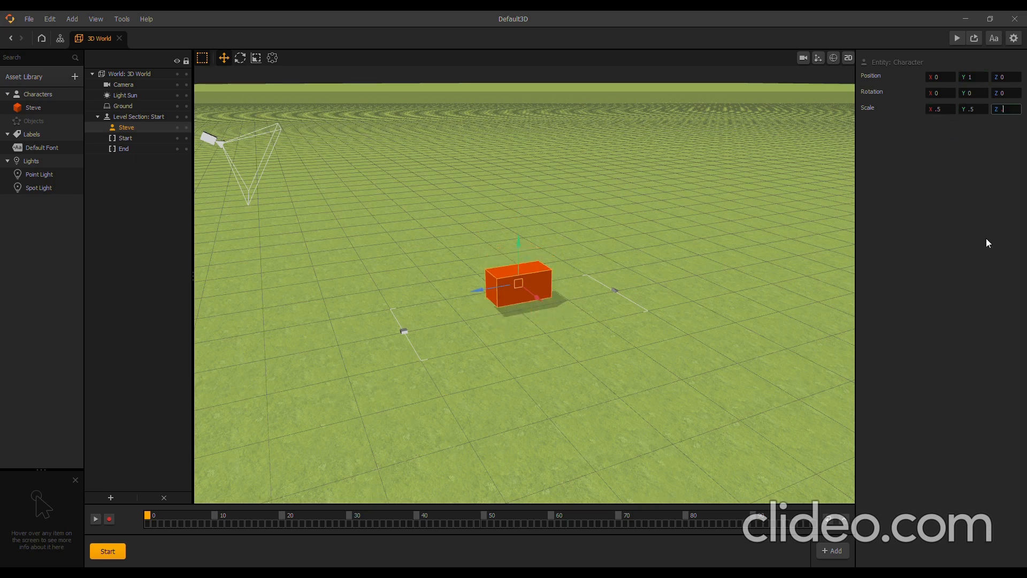
pyautogui.press('Return')
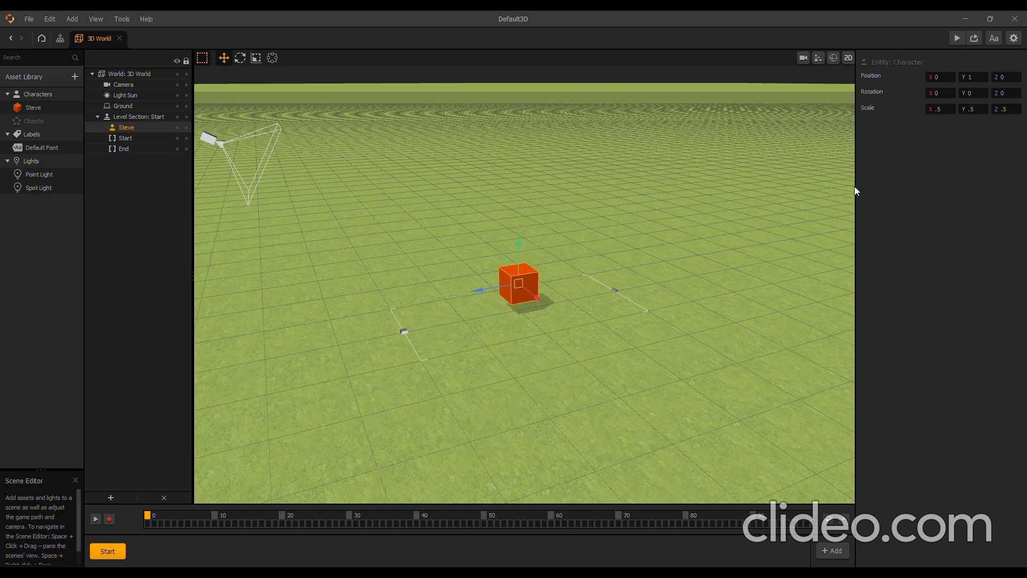
# Set the Steve entity's Y position to .5 and check the result in the game preview
pyautogui.click(972, 77)
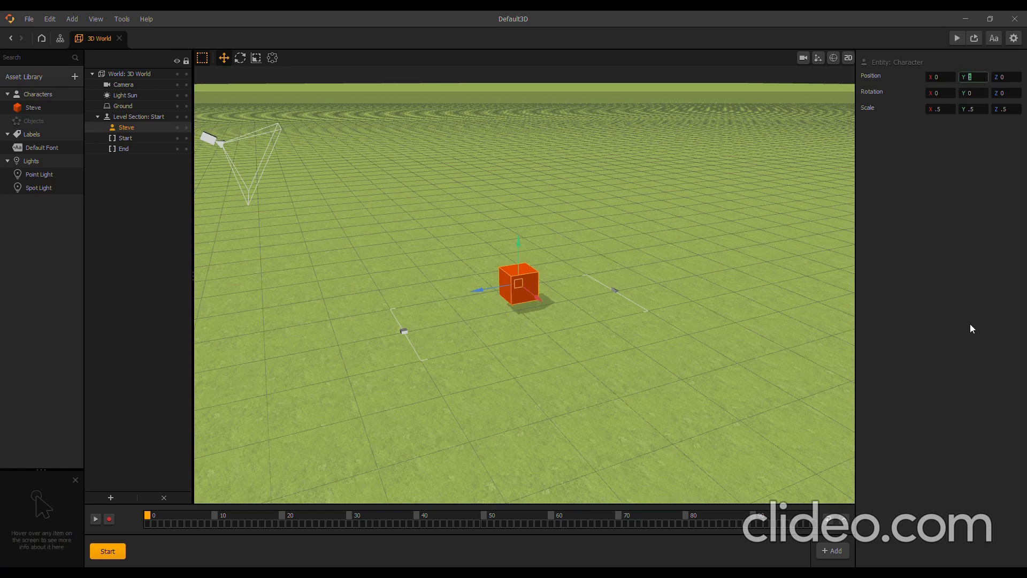
pyautogui.write('.5')
pyautogui.press('Tab')
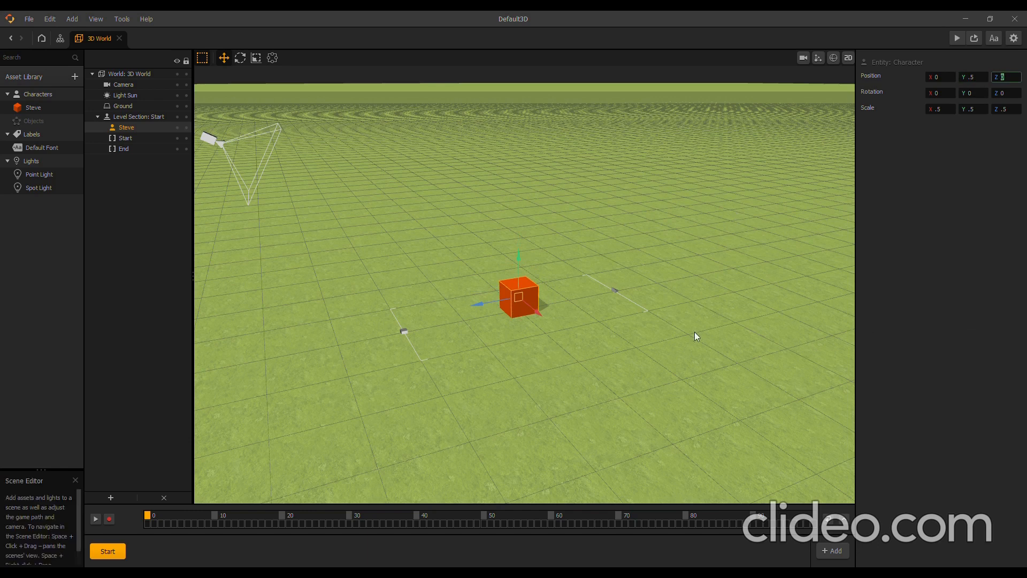
pyautogui.click(654, 404)
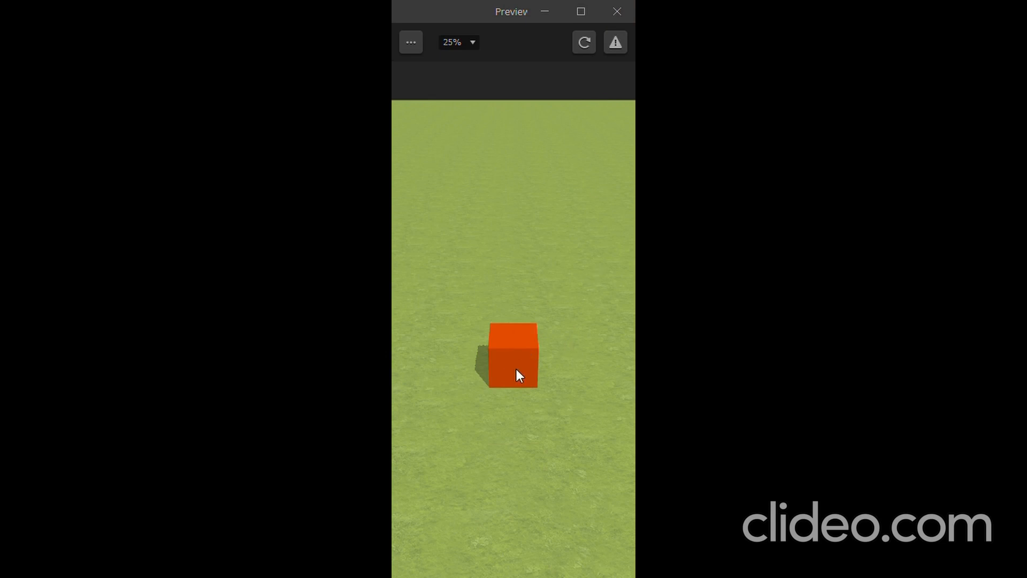
pyautogui.click(616, 11)
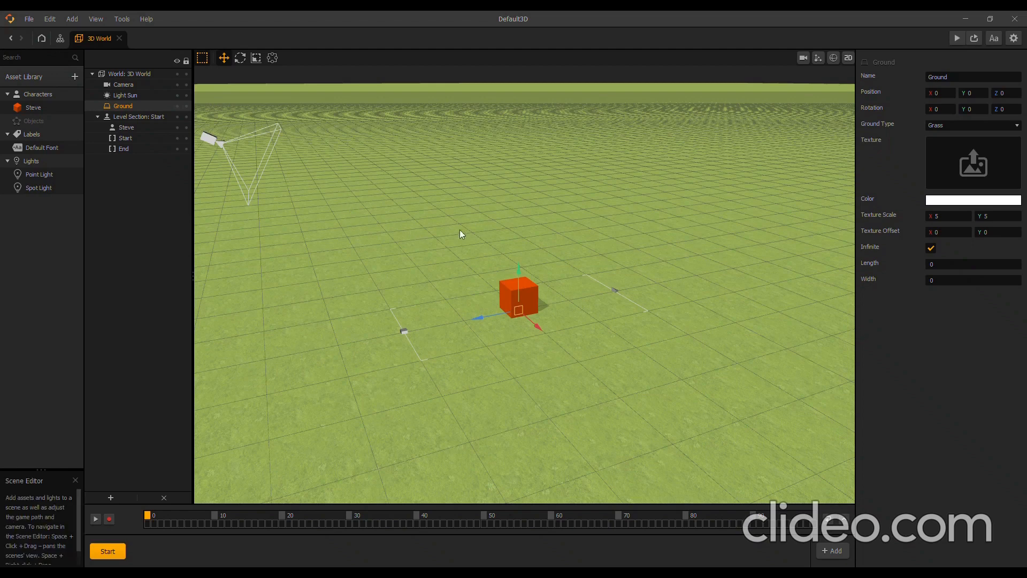
# Open Steve's node map, add a Move node and connect it to the Created output of the Start node
pyautogui.click(35, 107)
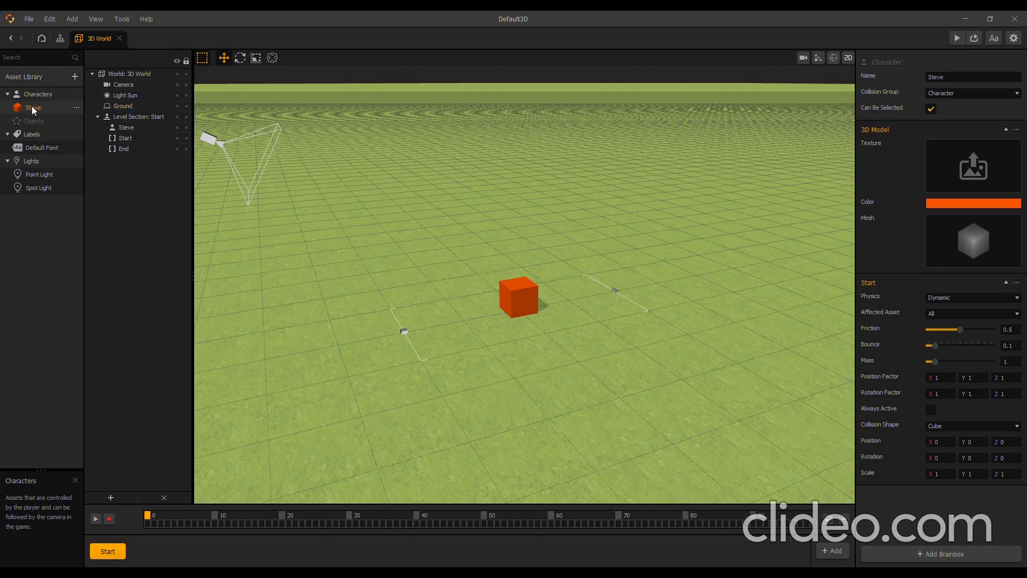
pyautogui.doubleClick(32, 109)
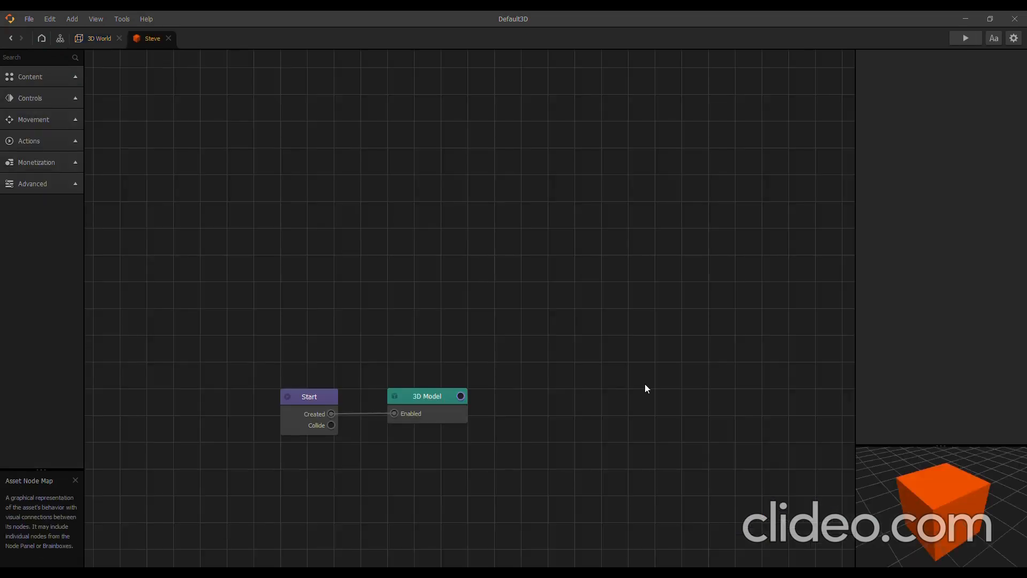
pyautogui.click(307, 408)
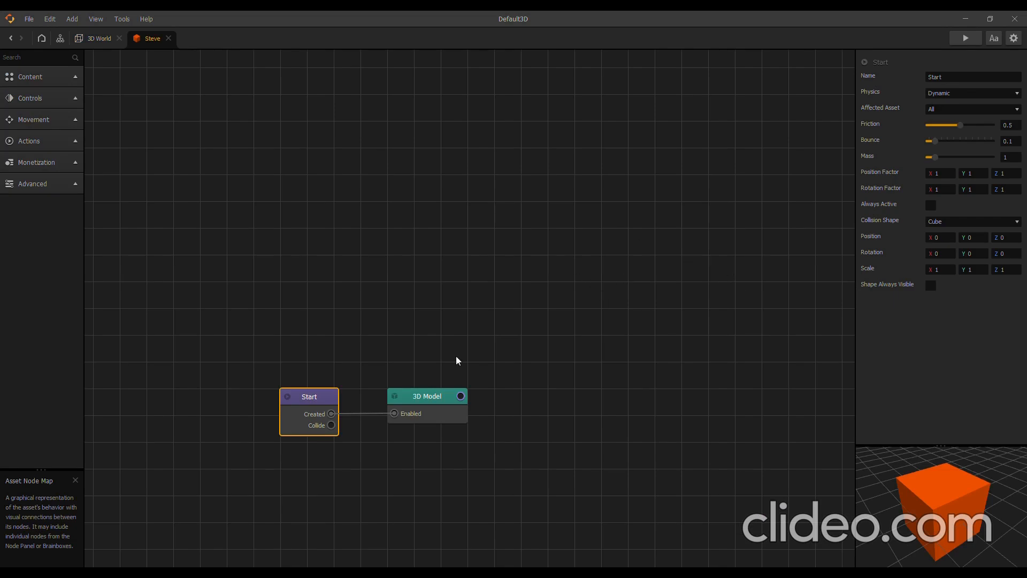
pyautogui.click(424, 410)
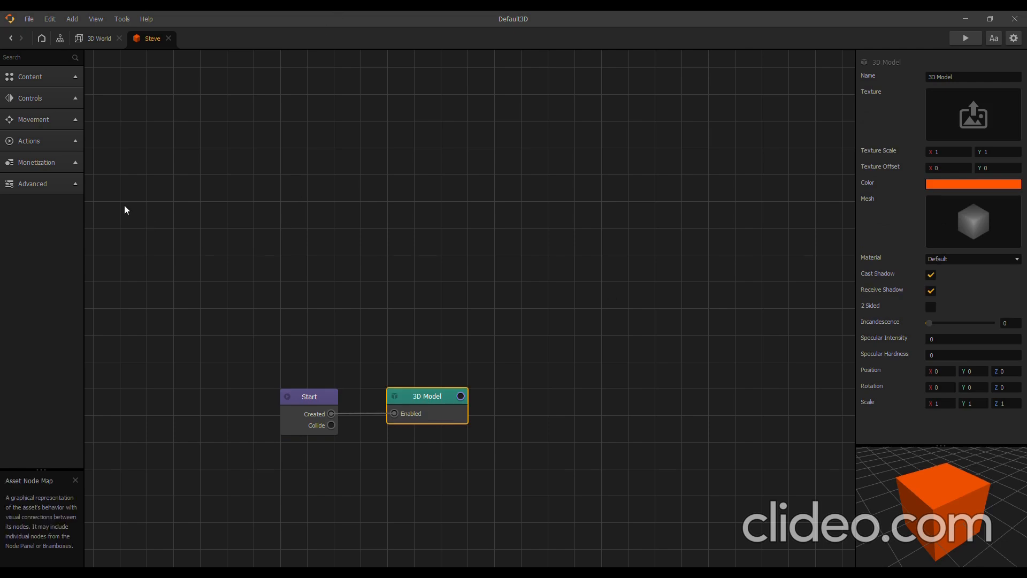
pyautogui.click(52, 120)
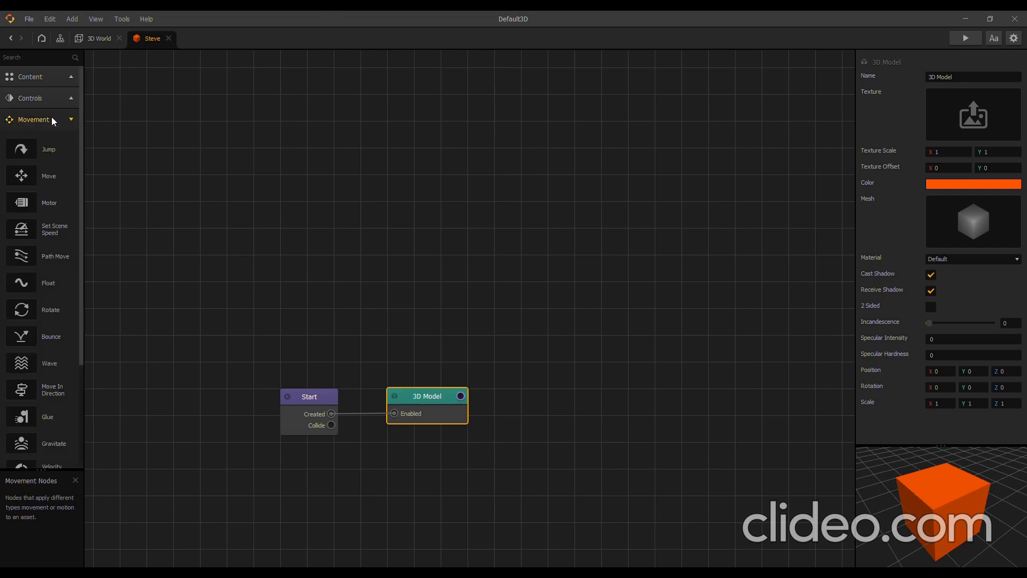
pyautogui.moveTo(22, 176); pyautogui.dragTo(300, 216)
pyautogui.moveTo(362, 314); pyautogui.dragTo(333, 414)
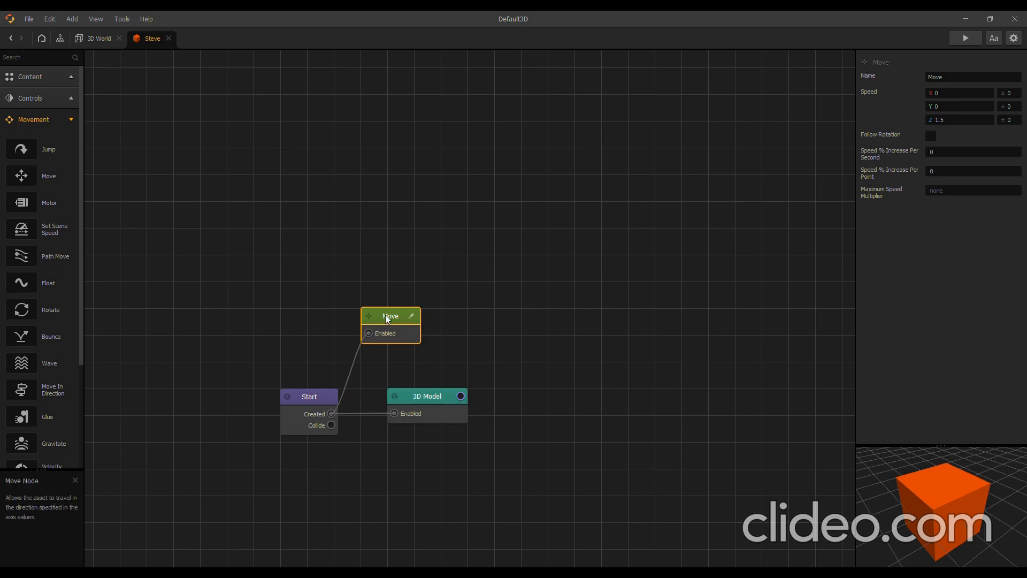
pyautogui.click(960, 123)
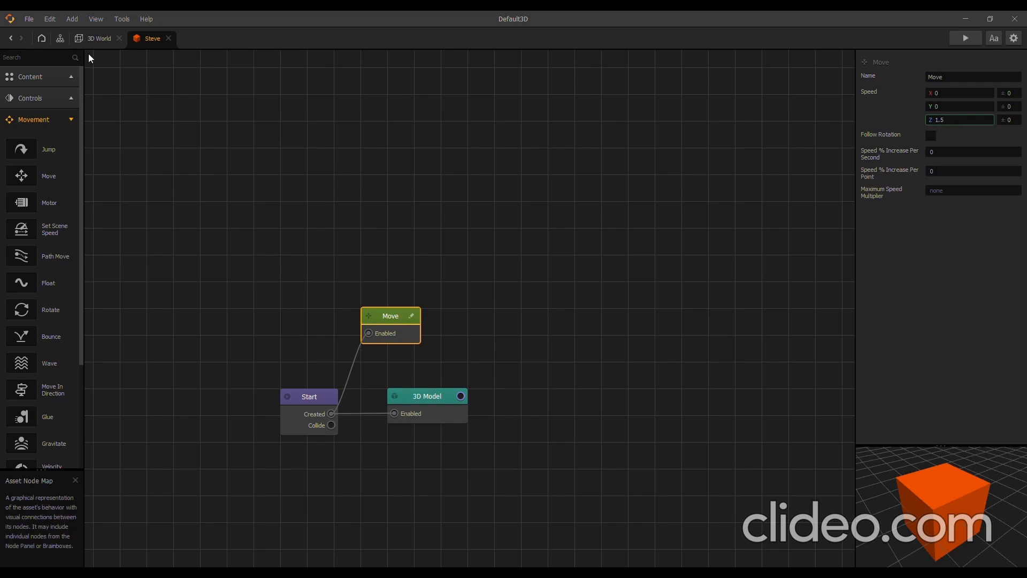
# Return to the 3D World scene, replay the game preview to check the cube's movement, and close it
pyautogui.click(99, 39)
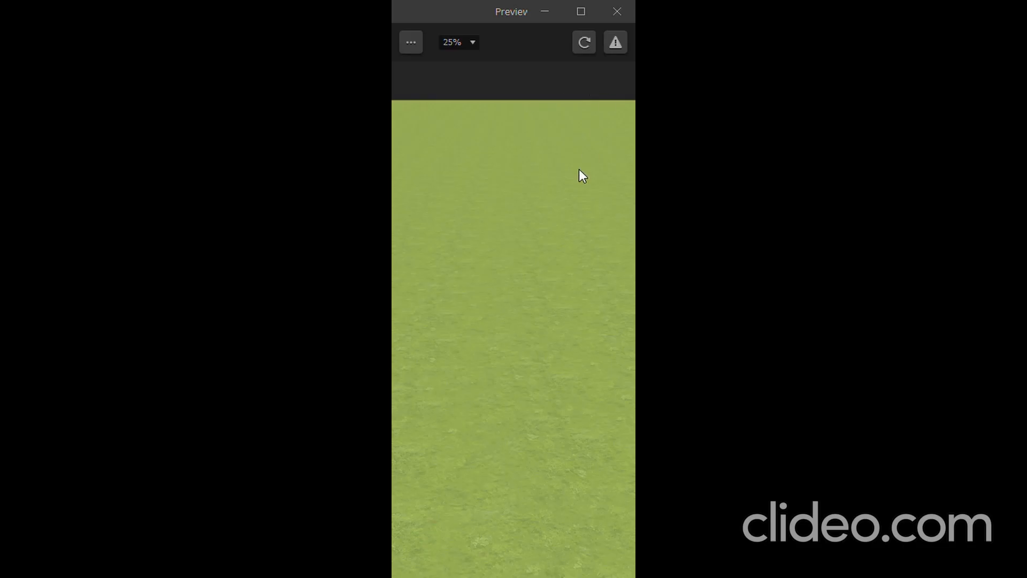
pyautogui.click(581, 43)
pyautogui.click(618, 11)
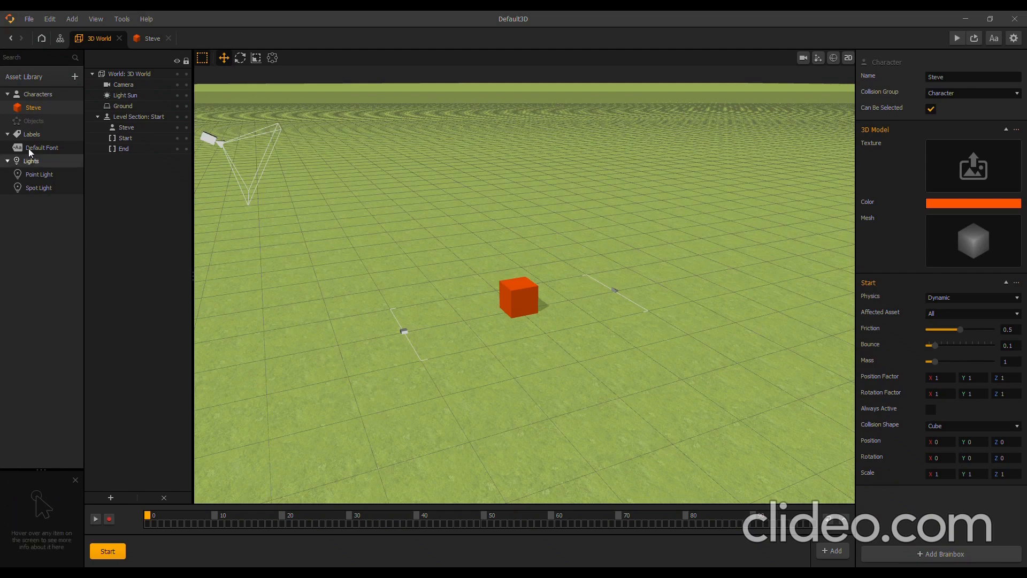
# Reopen Steve's node map and set the Move node's Z speed to -1.5
pyautogui.doubleClick(33, 107)
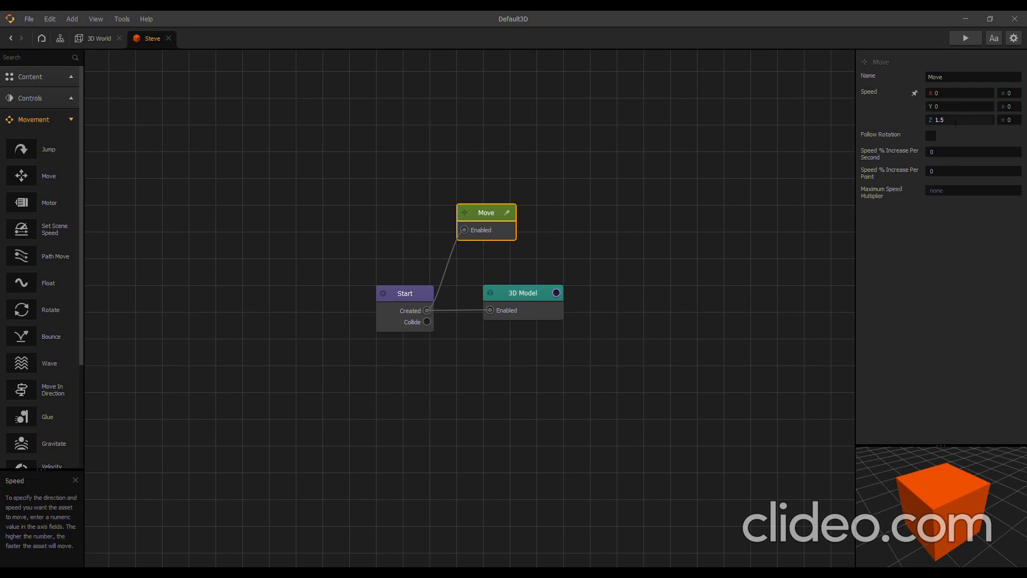
pyautogui.click(931, 123)
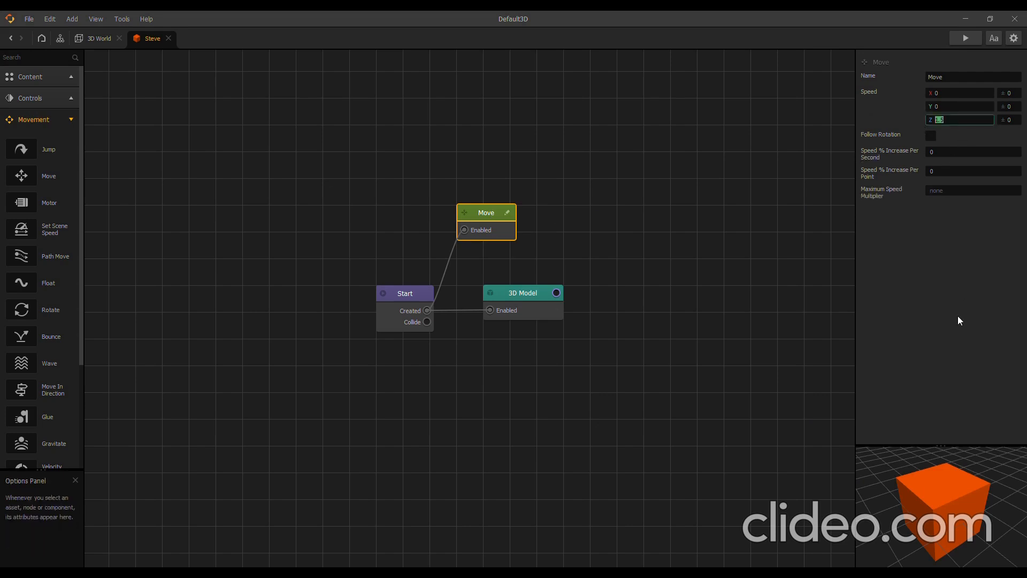
pyautogui.press('BackSpace')
pyautogui.write('-1.5')
pyautogui.press('Return')
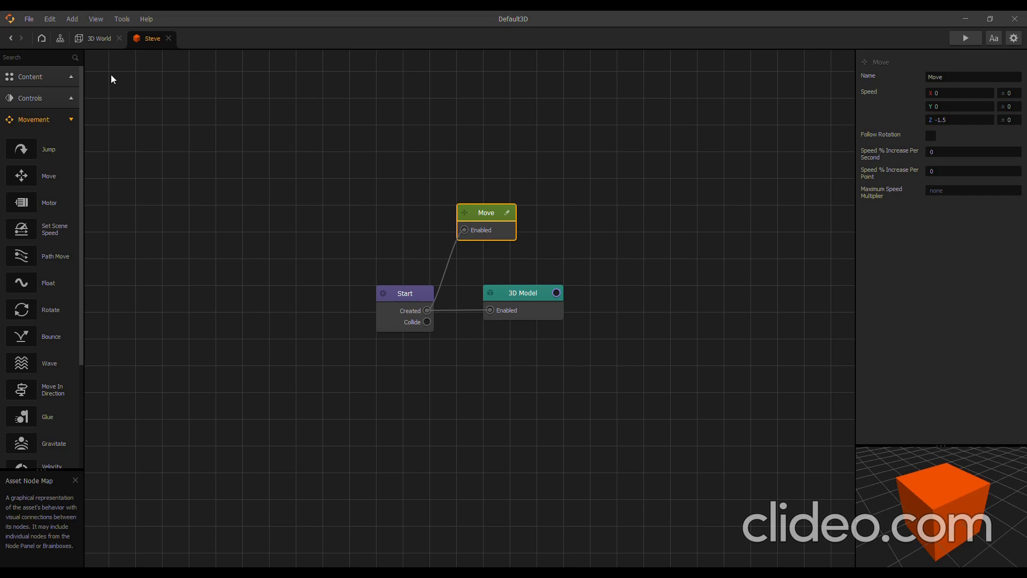
# Return to the 3D World scene, replay the game preview to check Steve's new forward speed, and close the preview
pyautogui.click(97, 38)
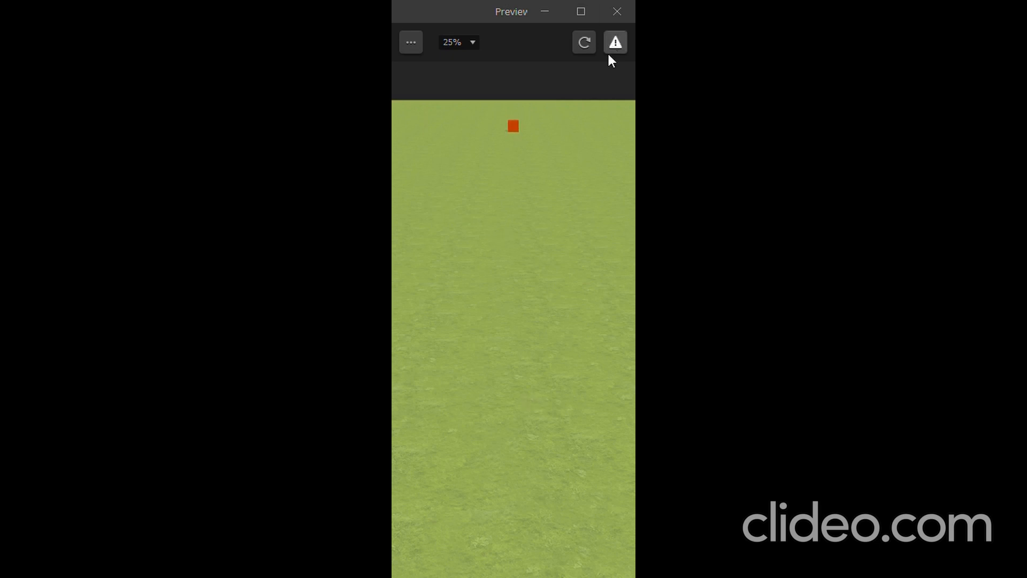
pyautogui.click(584, 43)
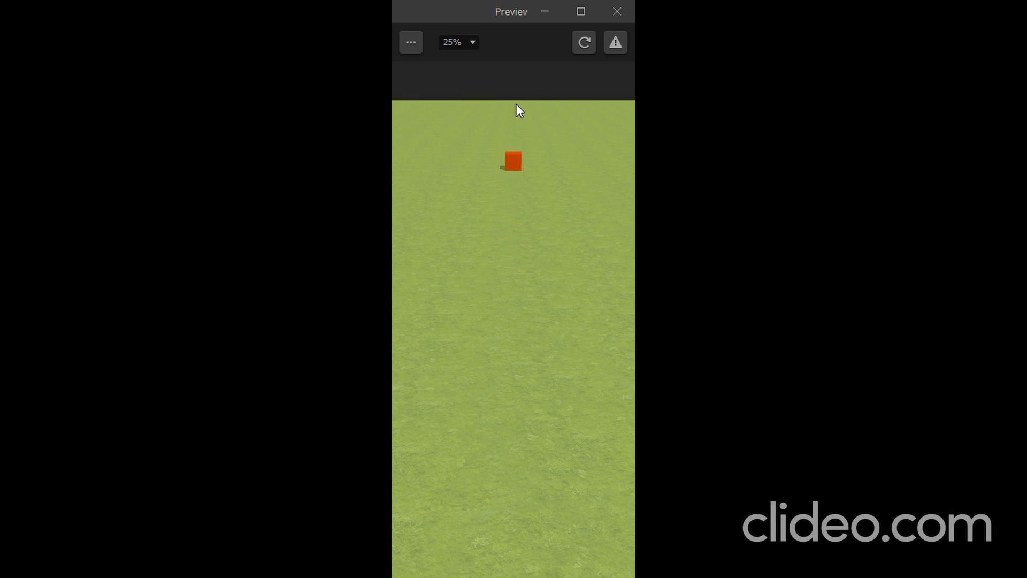
pyautogui.click(618, 11)
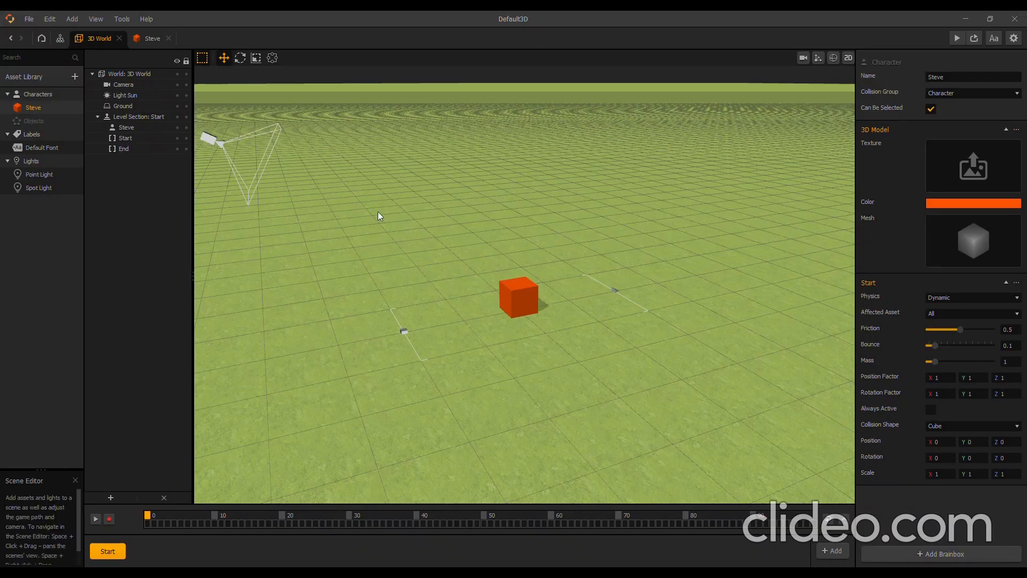
# Show the Camera's settings in the scene, replay the game preview to compare the camera with the moving cube, and close it
pyautogui.click(122, 85)
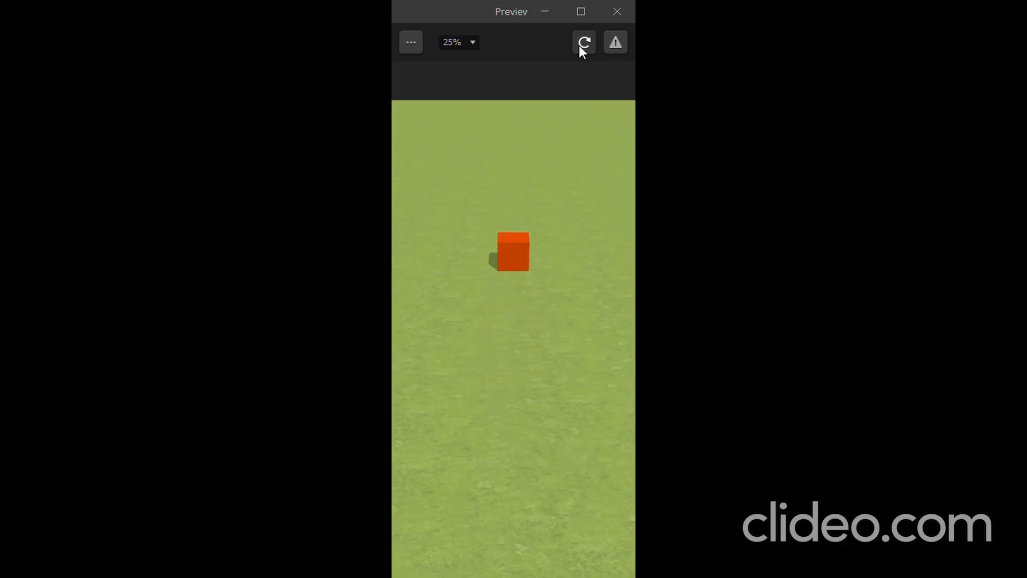
pyautogui.click(582, 44)
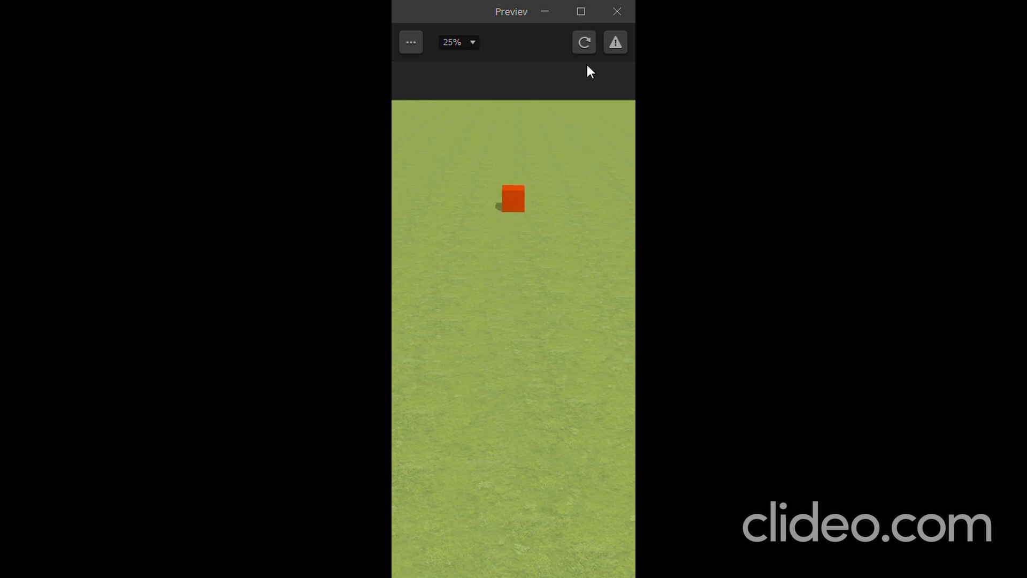
pyautogui.click(617, 11)
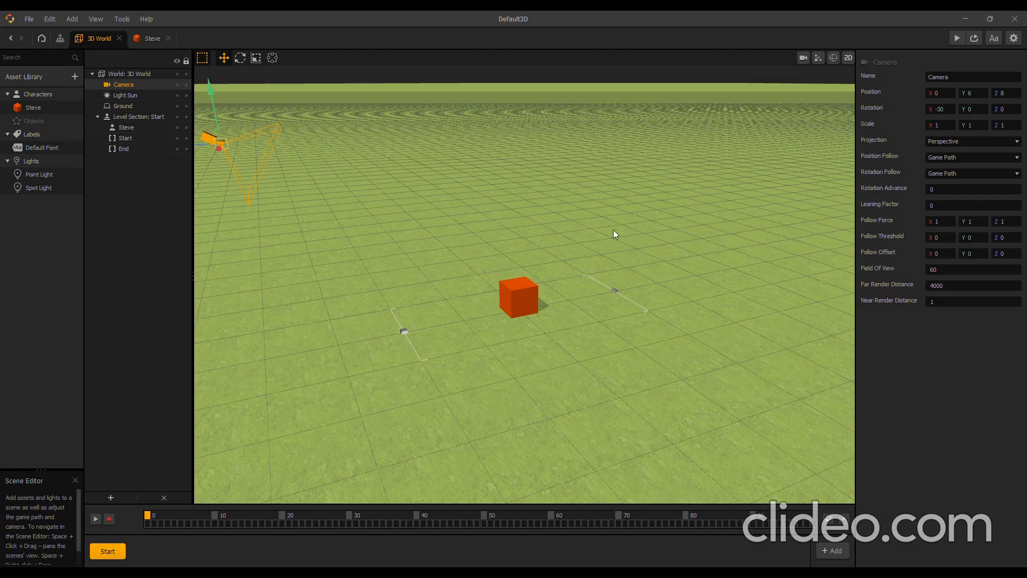
# Duplicate the Start level section twice, rename the copies 1 and 2, and check the game preview
pyautogui.click(476, 272)
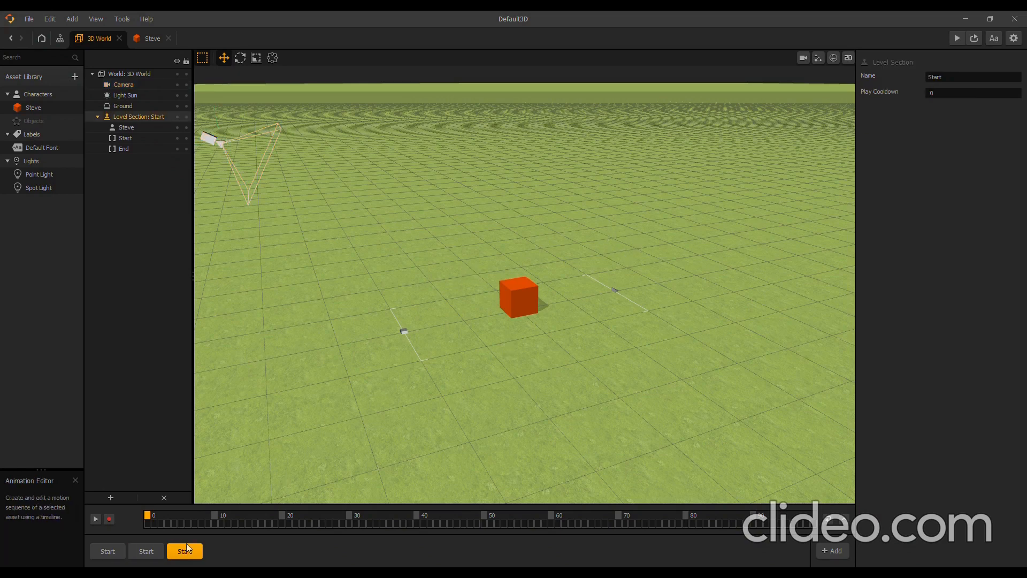
pyautogui.click(146, 551)
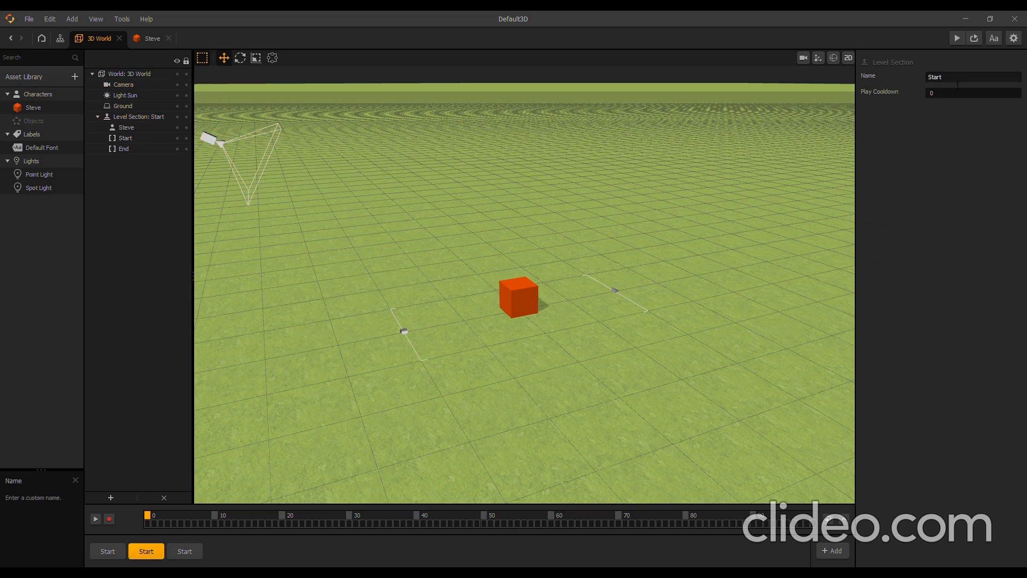
pyautogui.doubleClick(937, 77)
pyautogui.write('1')
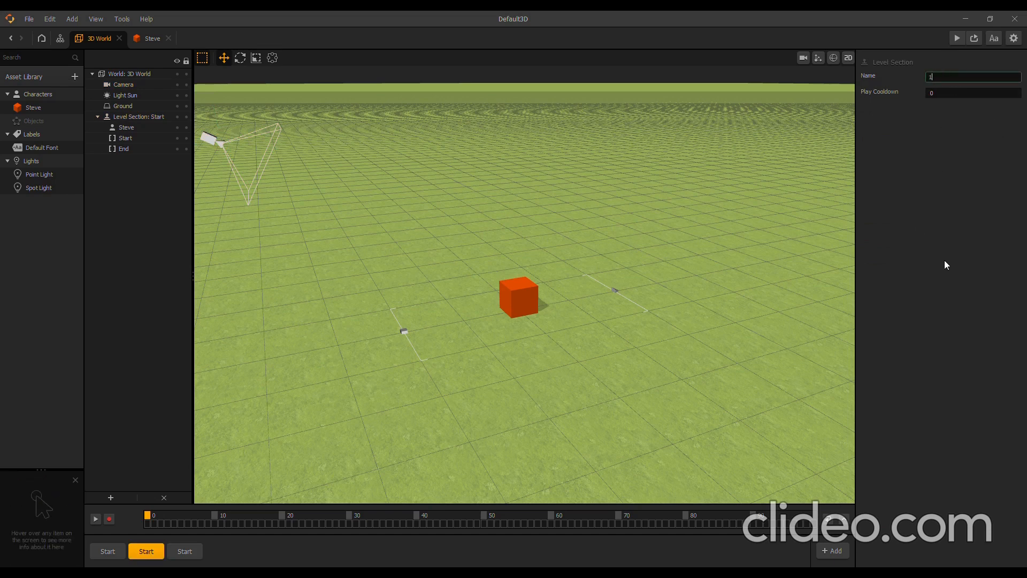
pyautogui.click(184, 551)
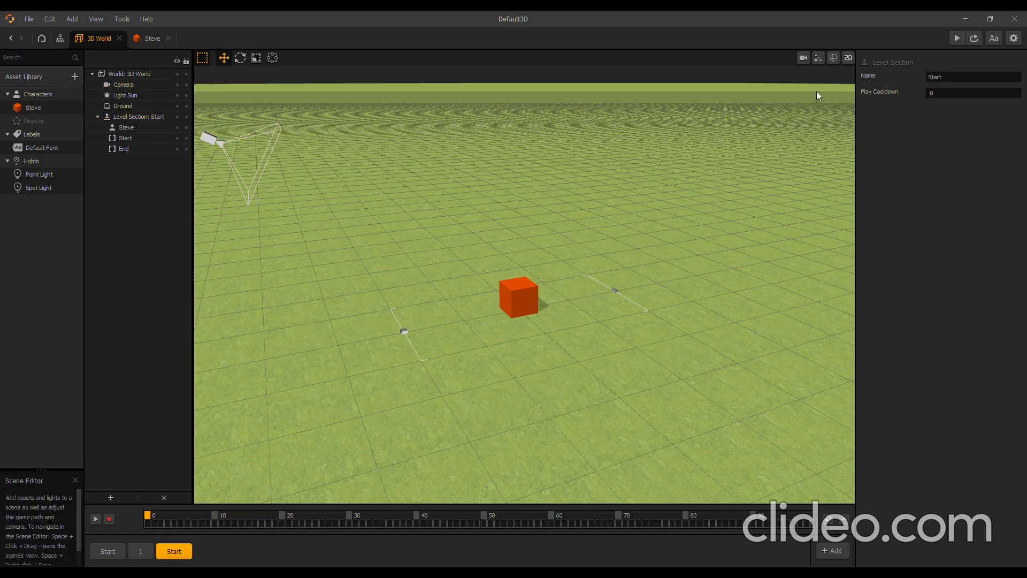
pyautogui.doubleClick(936, 77)
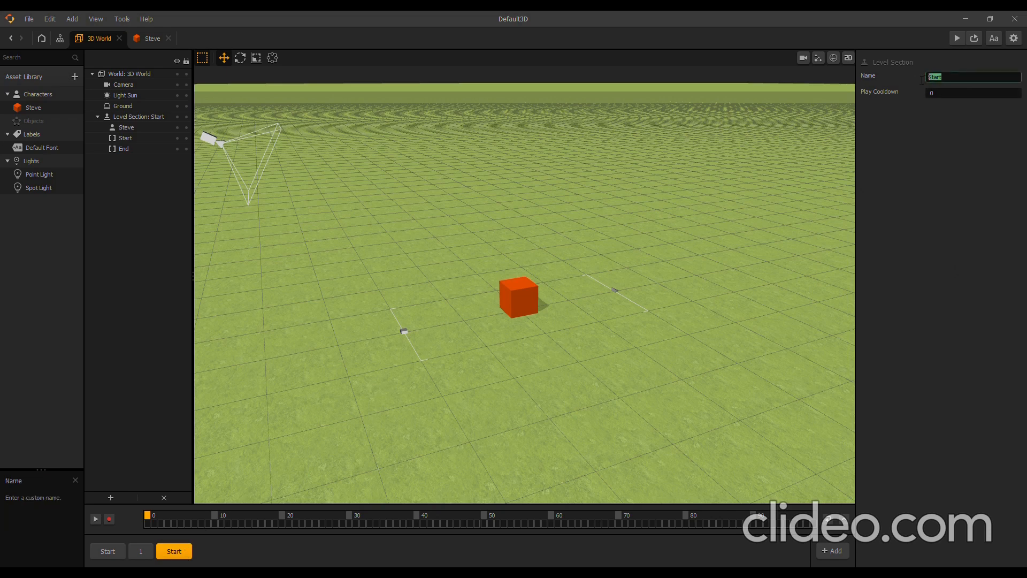
pyautogui.write('2')
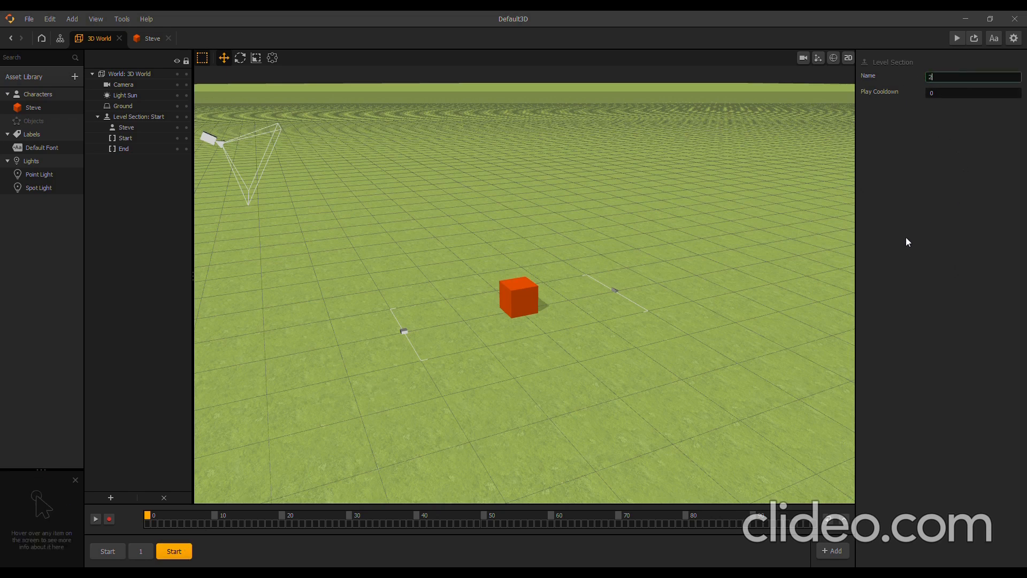
pyautogui.click(489, 416)
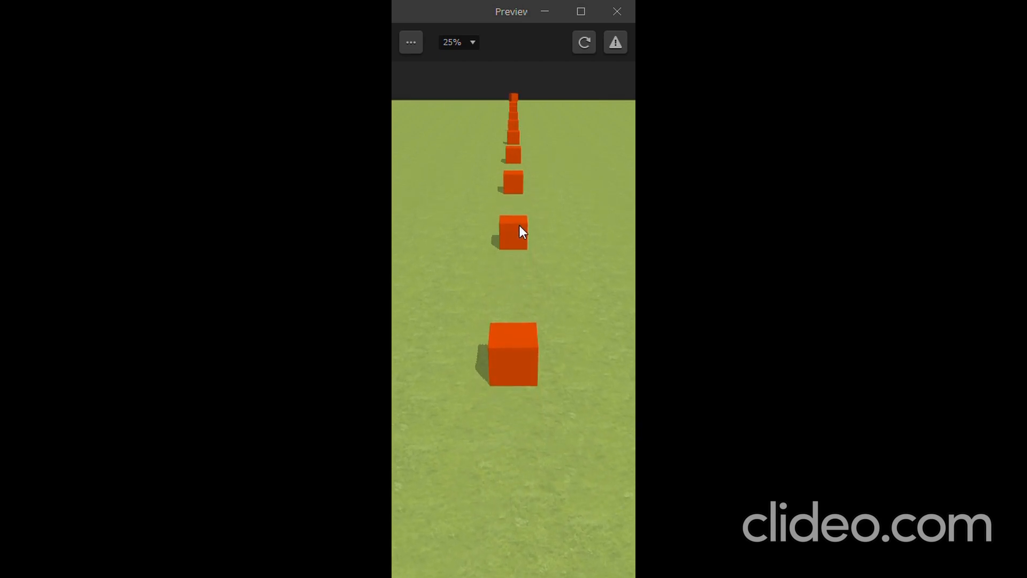
pyautogui.click(617, 13)
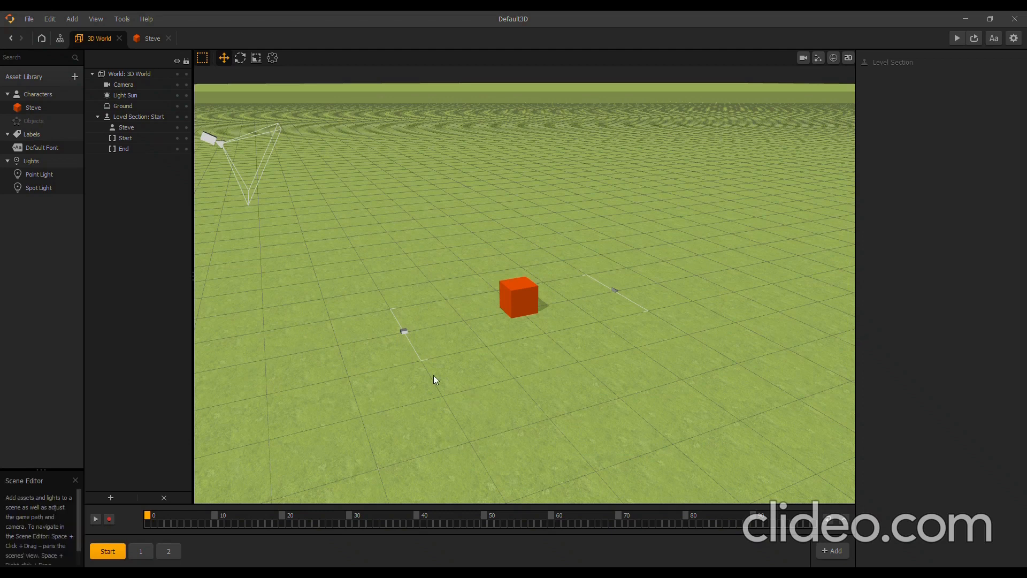
# Delete the Steve character from level sections 1 and 2, and check the result in the game preview
pyautogui.click(140, 551)
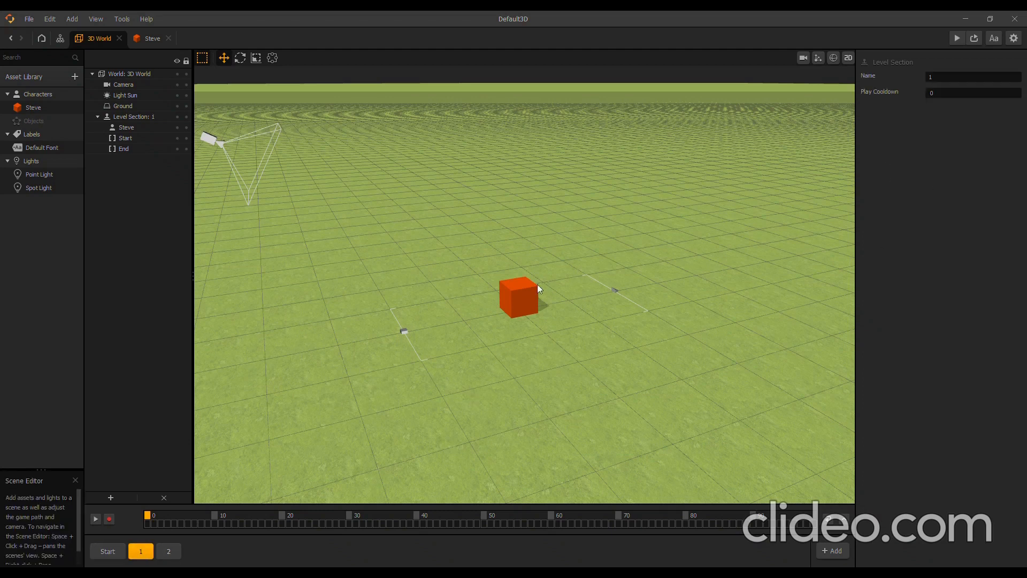
pyautogui.click(528, 296)
pyautogui.press('Delete')
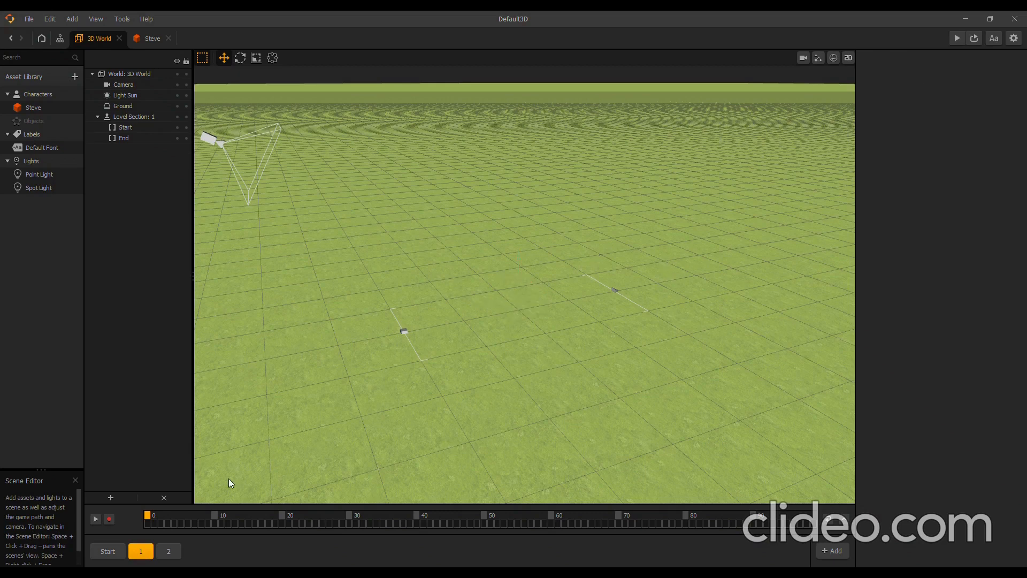
pyautogui.click(175, 550)
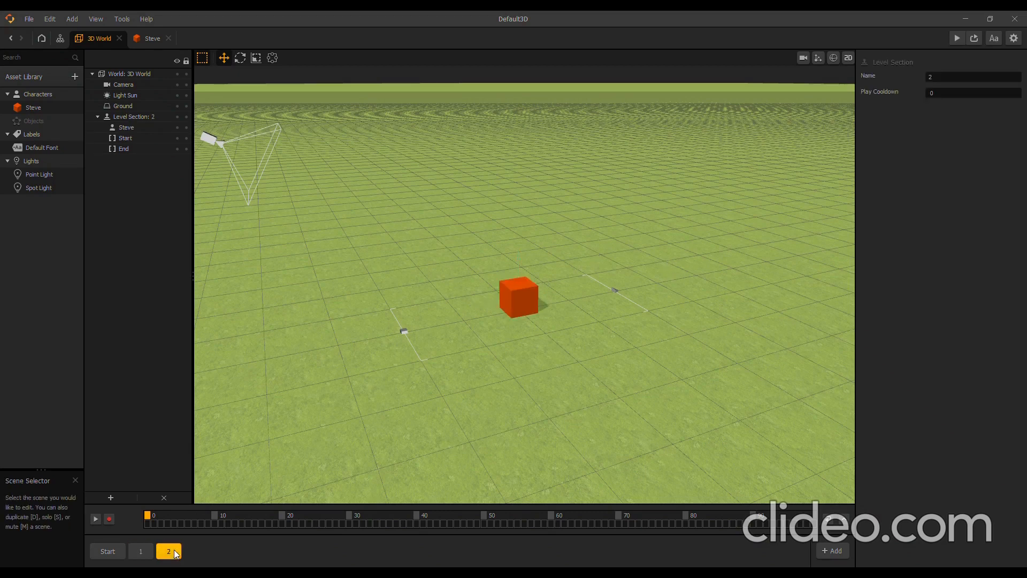
pyautogui.click(523, 299)
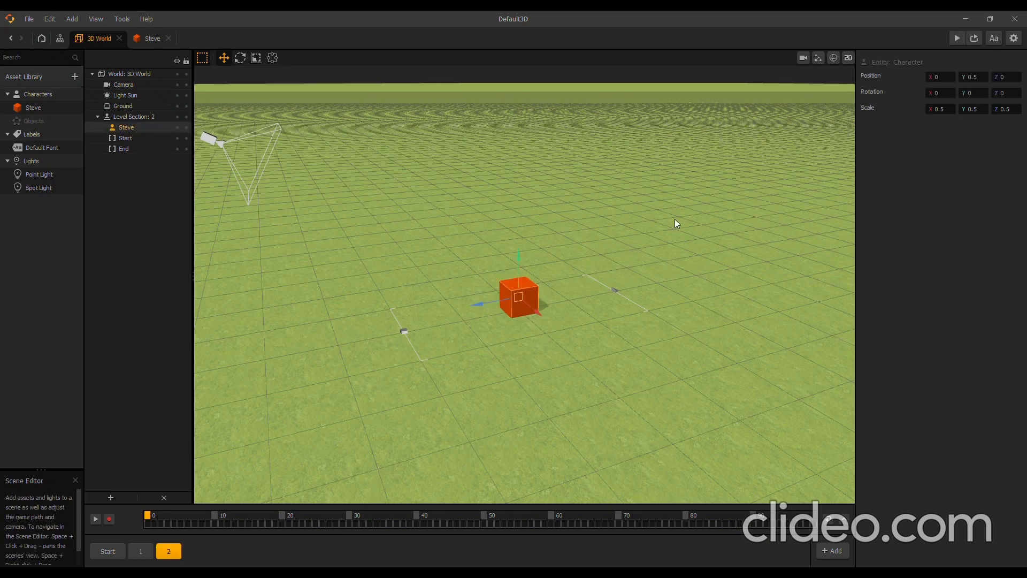
pyautogui.press('Delete')
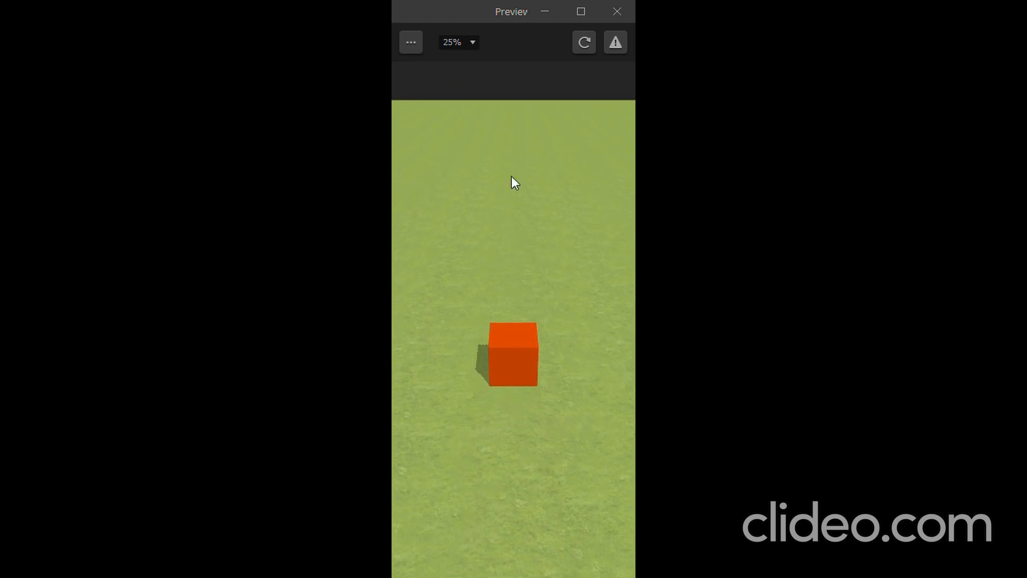
pyautogui.click(621, 11)
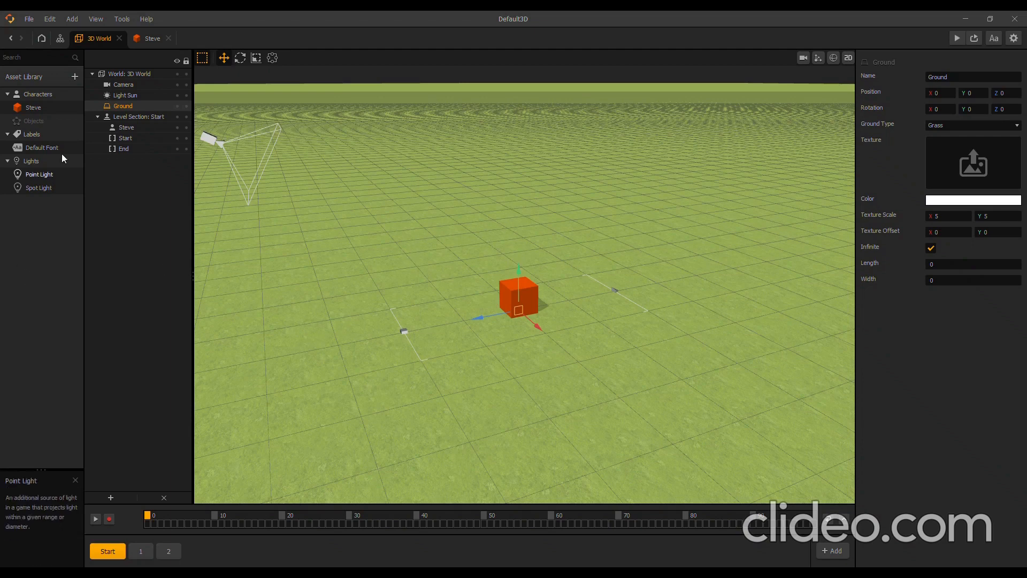
# Add a Cube shape to the asset library as an object and rename it Path
pyautogui.click(27, 76)
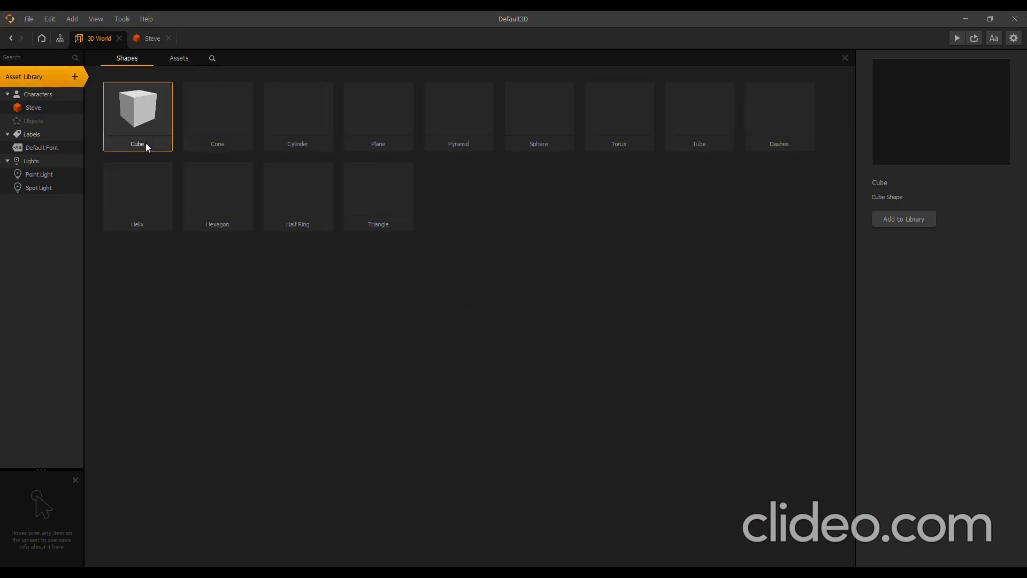
pyautogui.doubleClick(135, 120)
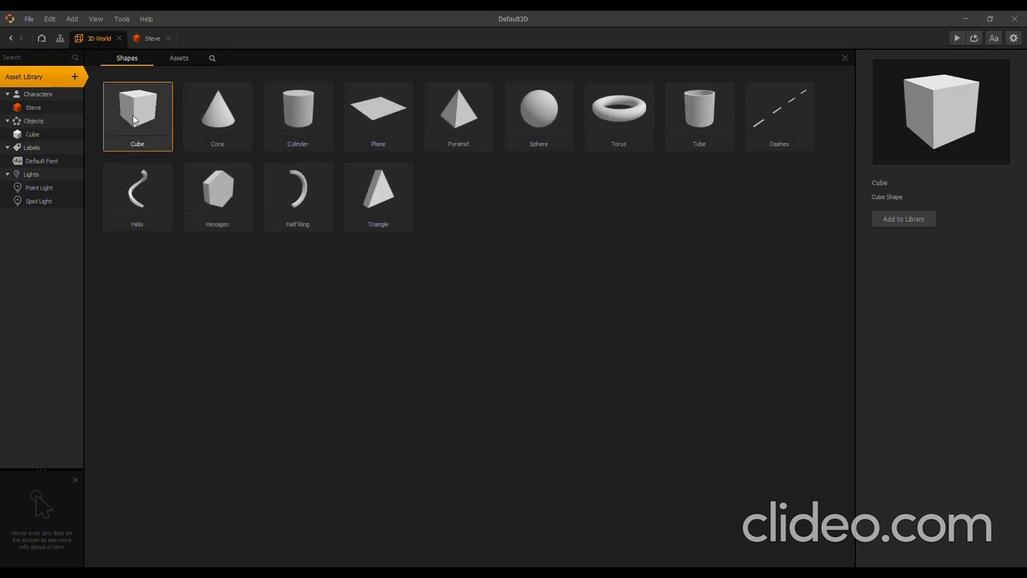
pyautogui.click(26, 133)
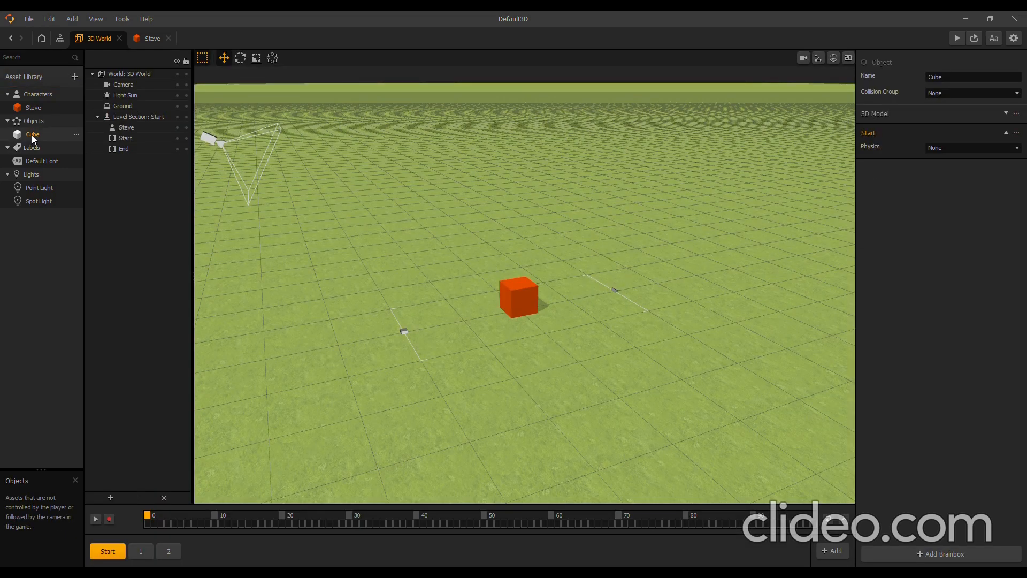
pyautogui.click(935, 78)
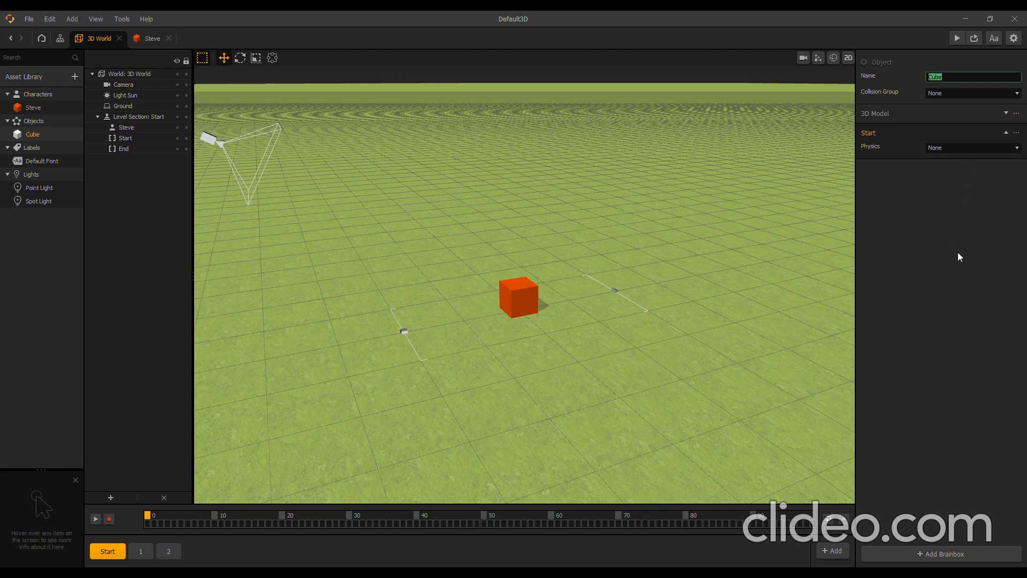
pyautogui.write('Path')
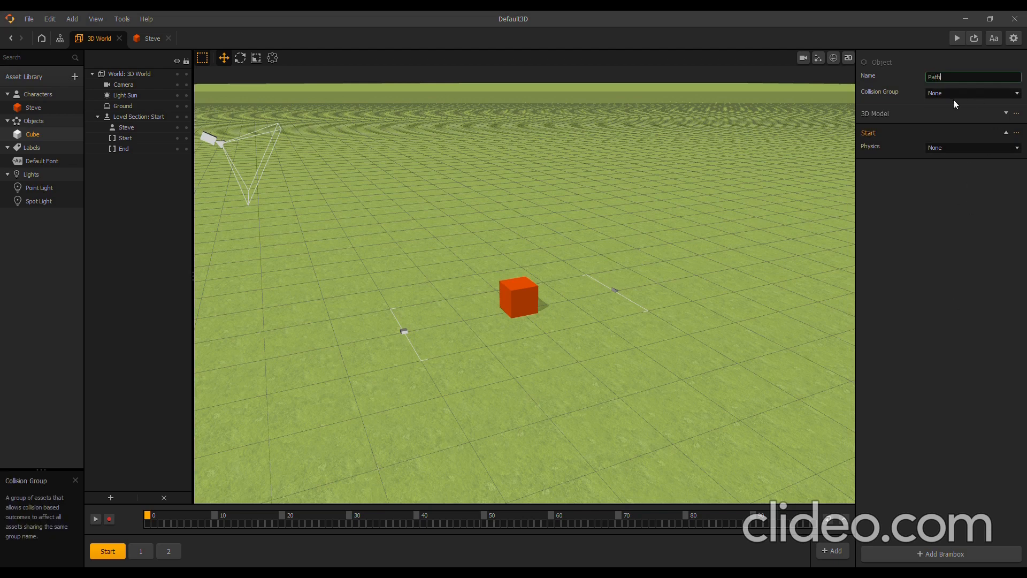
pyautogui.press('Return')
# Set the Path object's collision group to Platform, its 3D model color to brown and its physics to Static
pyautogui.click(951, 137)
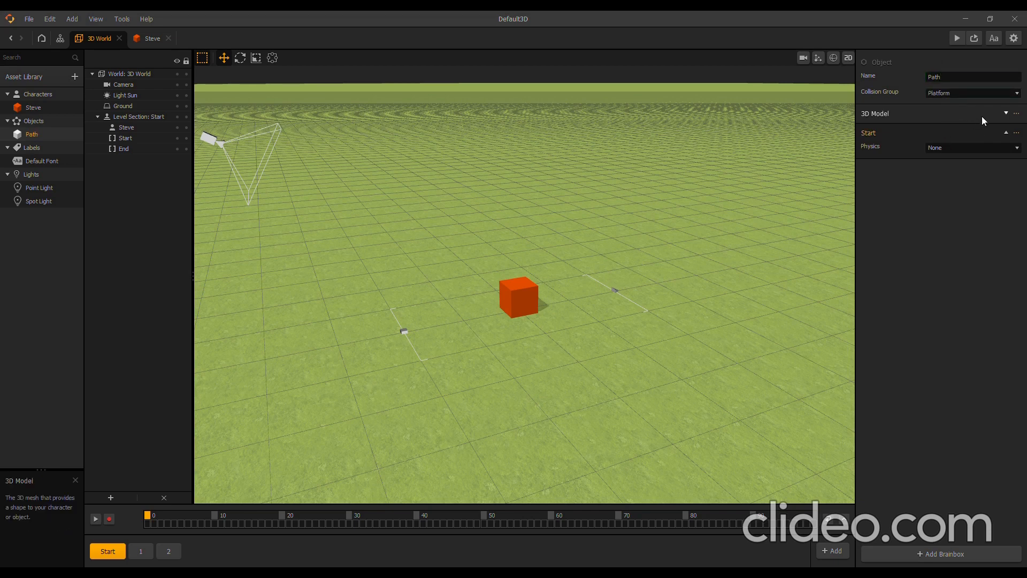
pyautogui.click(1005, 114)
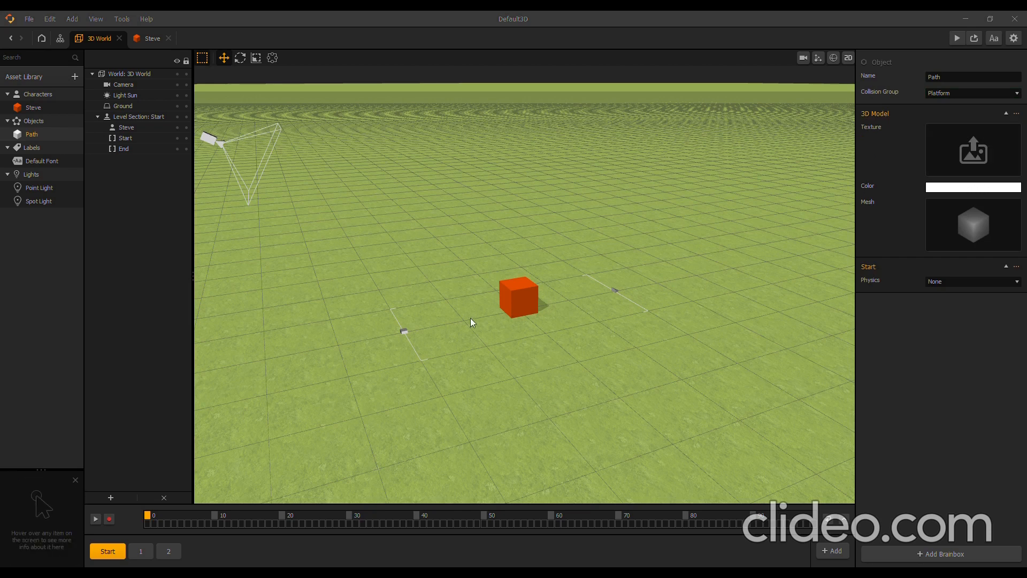
pyautogui.click(436, 200)
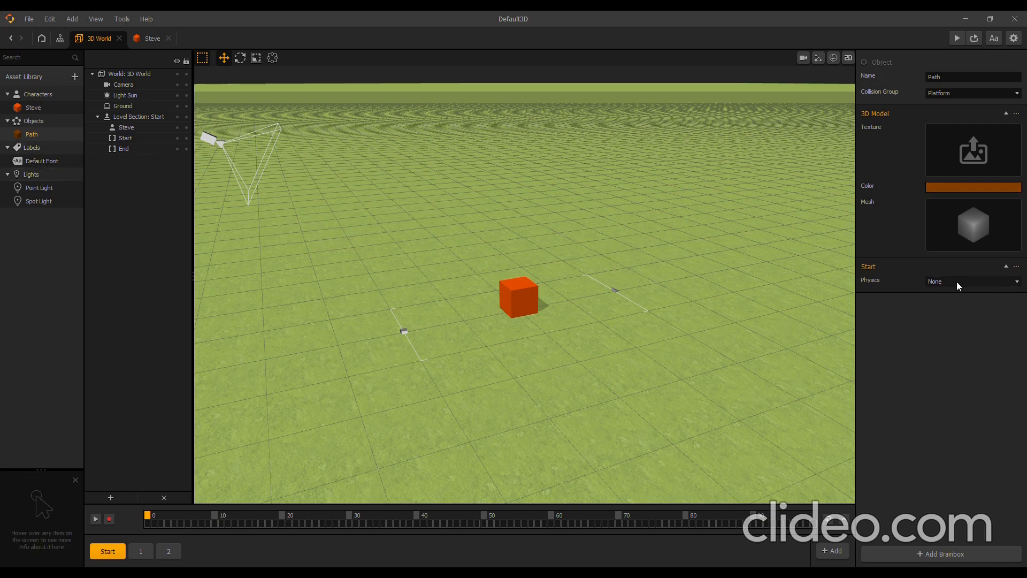
pyautogui.click(955, 309)
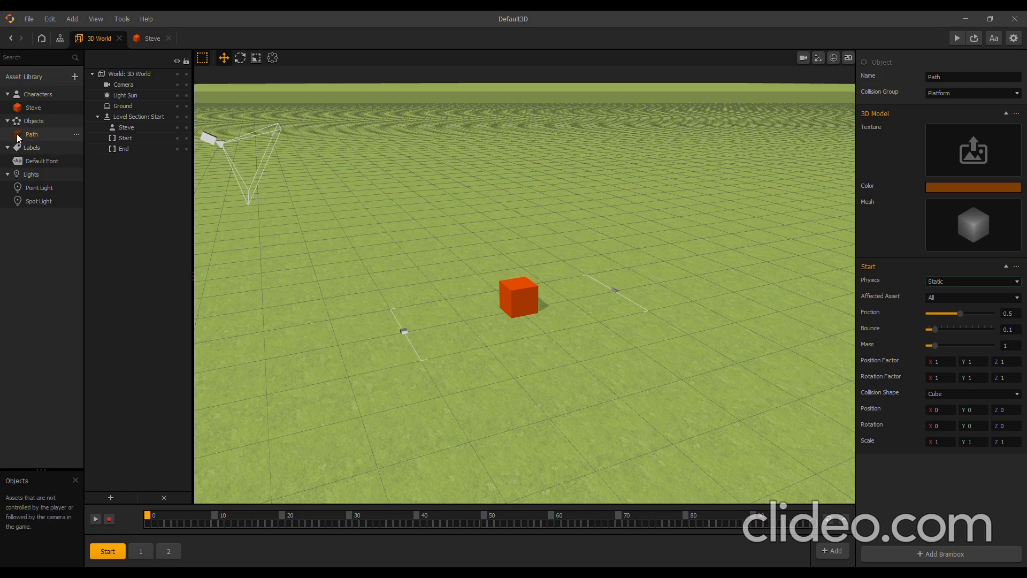
# Place the Path object in the Start level section and set its position to X 0, Y 0, Z 0
pyautogui.moveTo(19, 137); pyautogui.dragTo(545, 338)
pyautogui.moveTo(506, 208); pyautogui.dragTo(541, 209, button='right')
pyautogui.moveTo(776, 255); pyautogui.dragTo(676, 271, button='right')
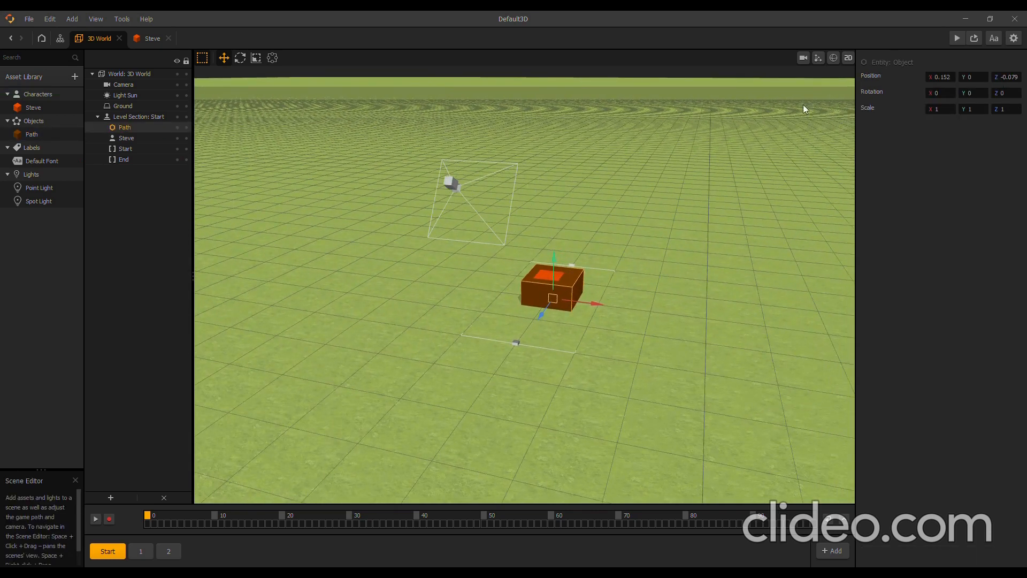
pyautogui.click(940, 77)
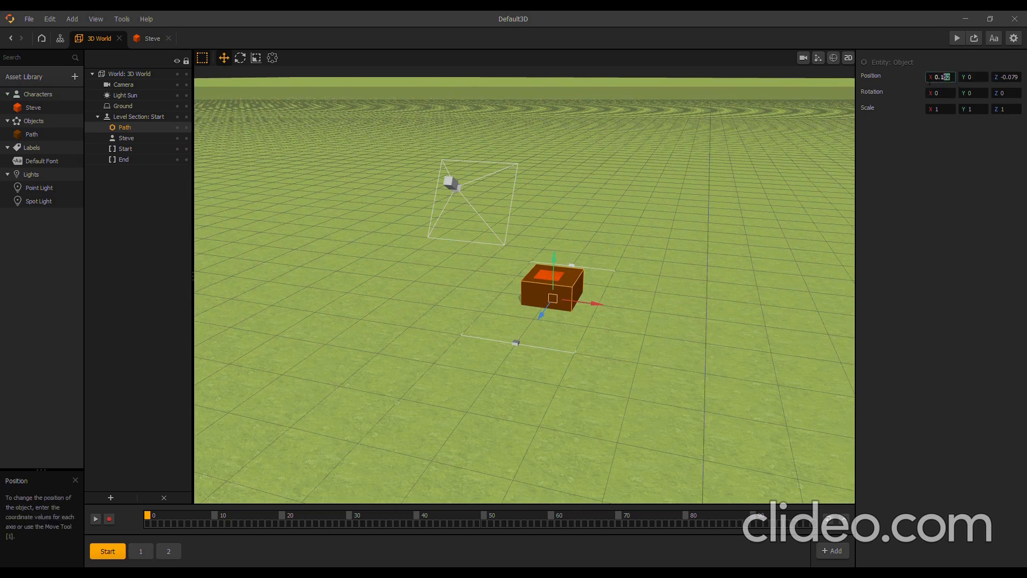
pyautogui.write('0')
pyautogui.press('Tab')
pyautogui.write('0')
pyautogui.press('Tab')
pyautogui.write('0')
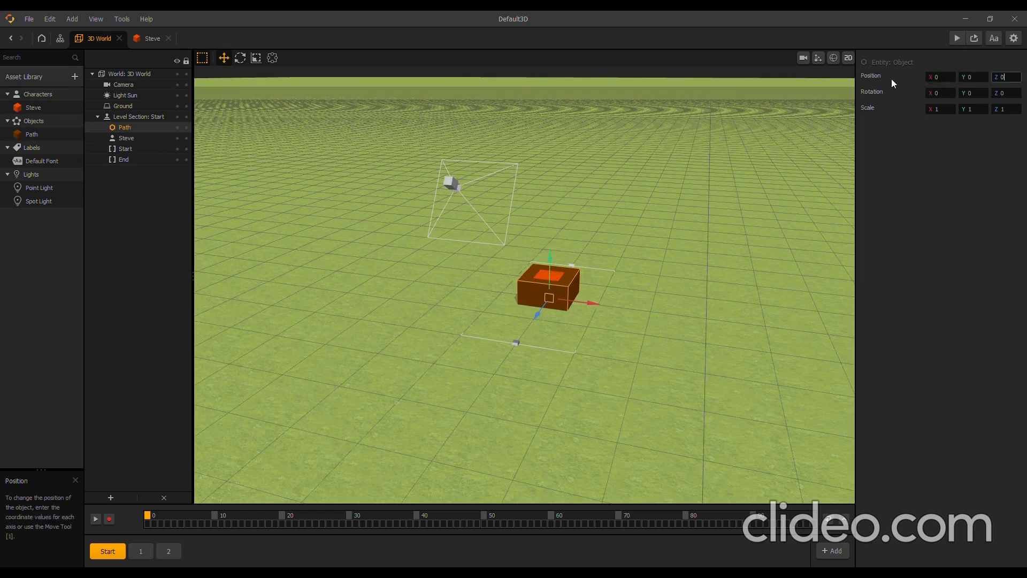
pyautogui.press('Tab')
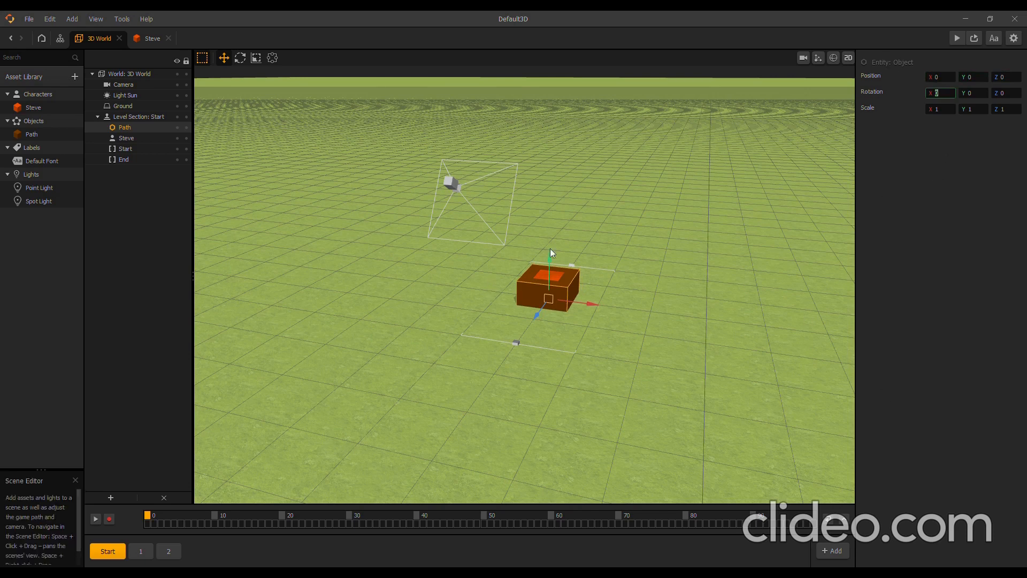
# Scale the placed Path into a thin, long strip with Y scale 0.1 and Z scale about 4.43
pyautogui.click(256, 57)
pyautogui.moveTo(549, 261); pyautogui.dragTo(547, 294)
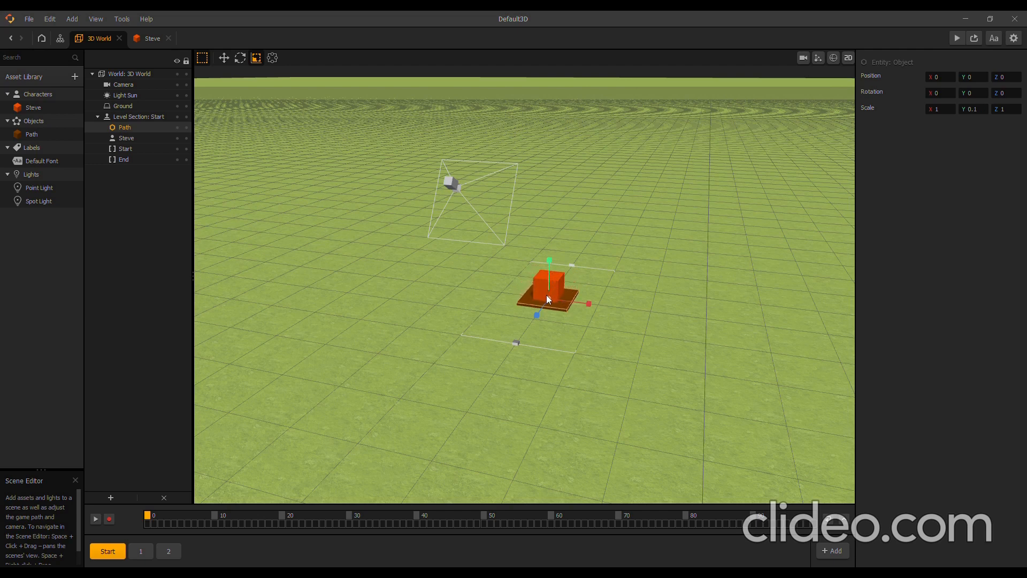
pyautogui.moveTo(535, 315); pyautogui.dragTo(505, 416)
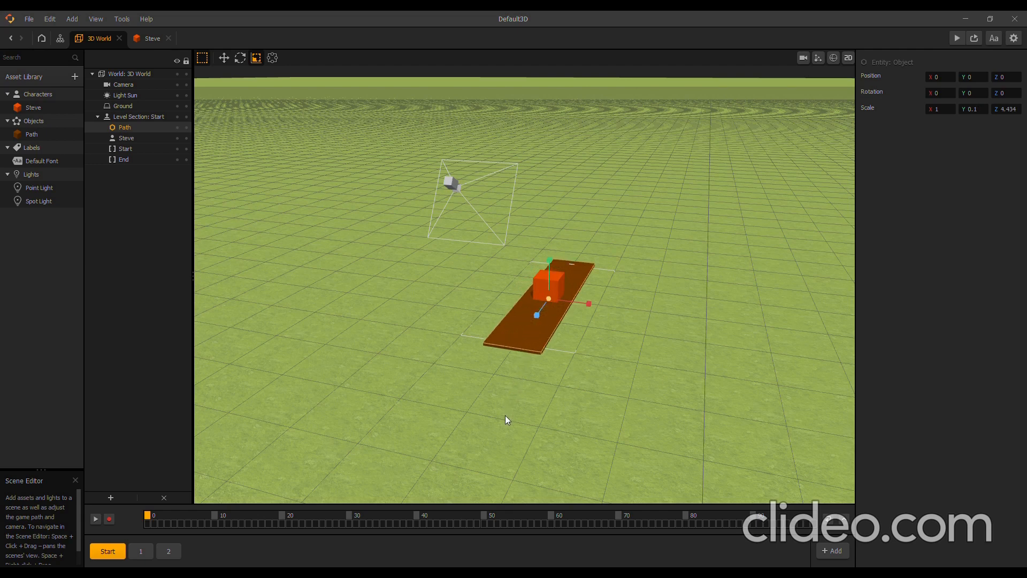
# Widen the placed Path along its X axis to about twice its width and preview the game
pyautogui.moveTo(588, 304); pyautogui.dragTo(628, 309)
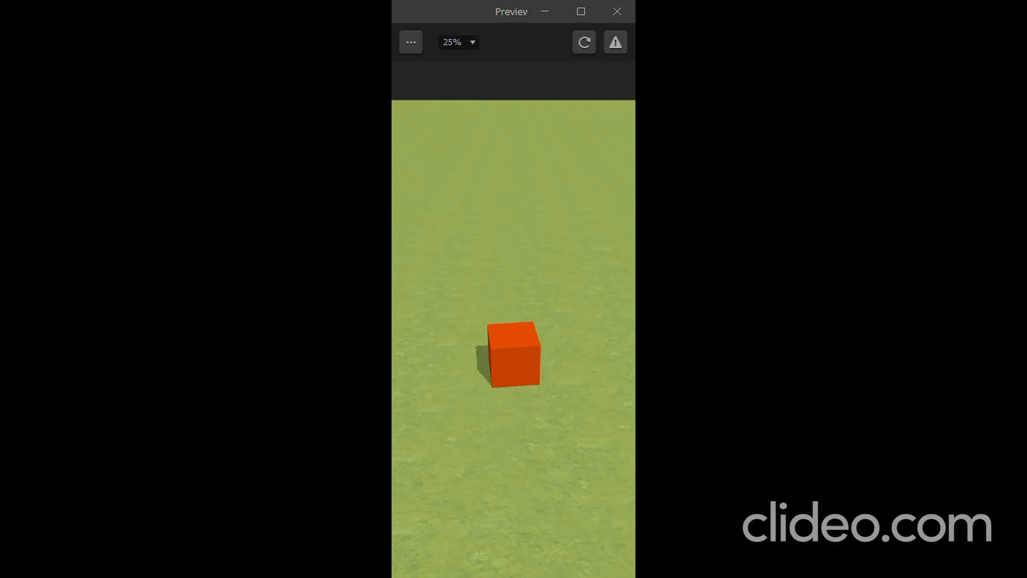
pyautogui.click(581, 39)
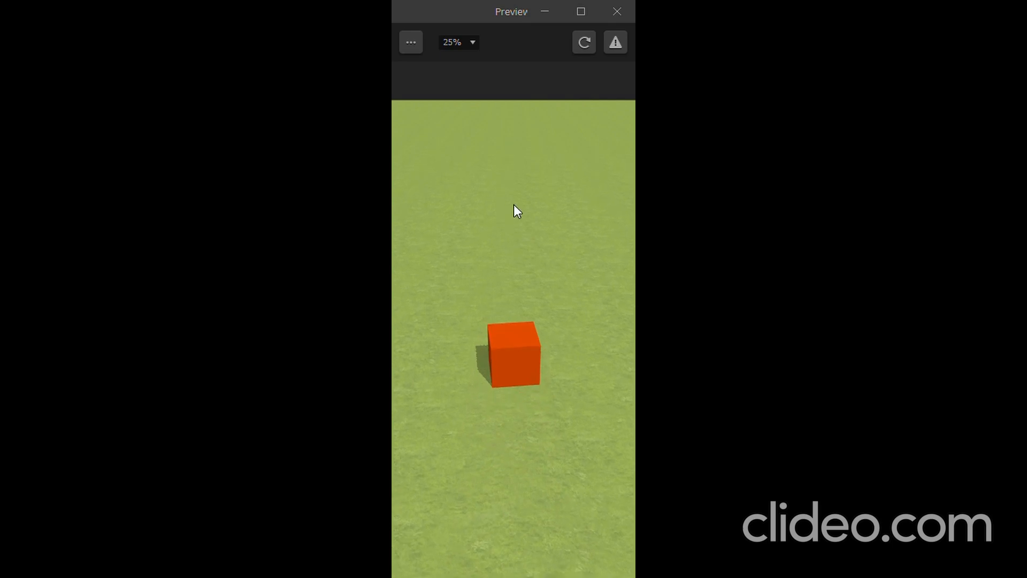
pyautogui.click(616, 10)
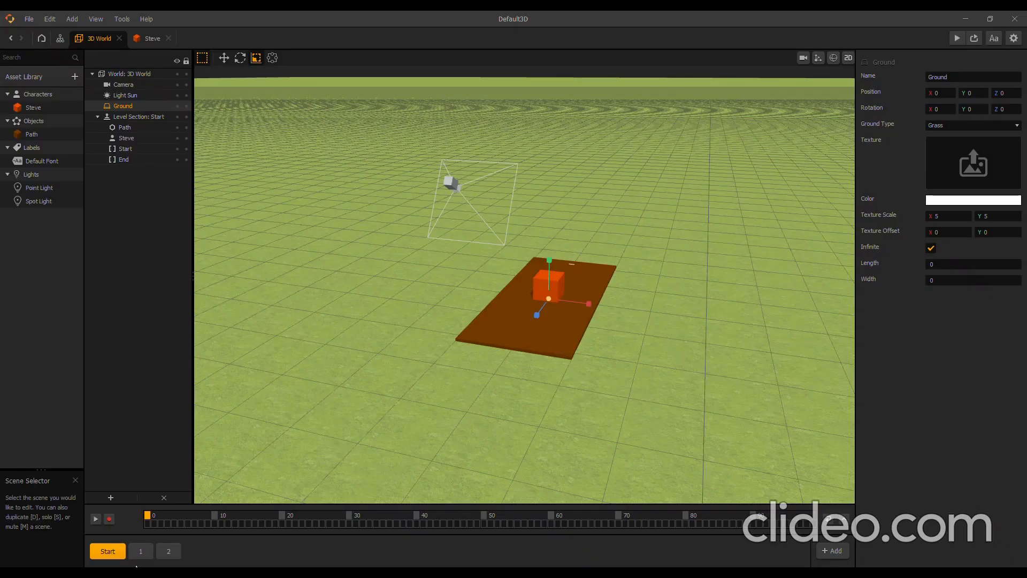
# Delete level sections 2 and 1, and duplicate the Start section twice to replace them
pyautogui.click(168, 553)
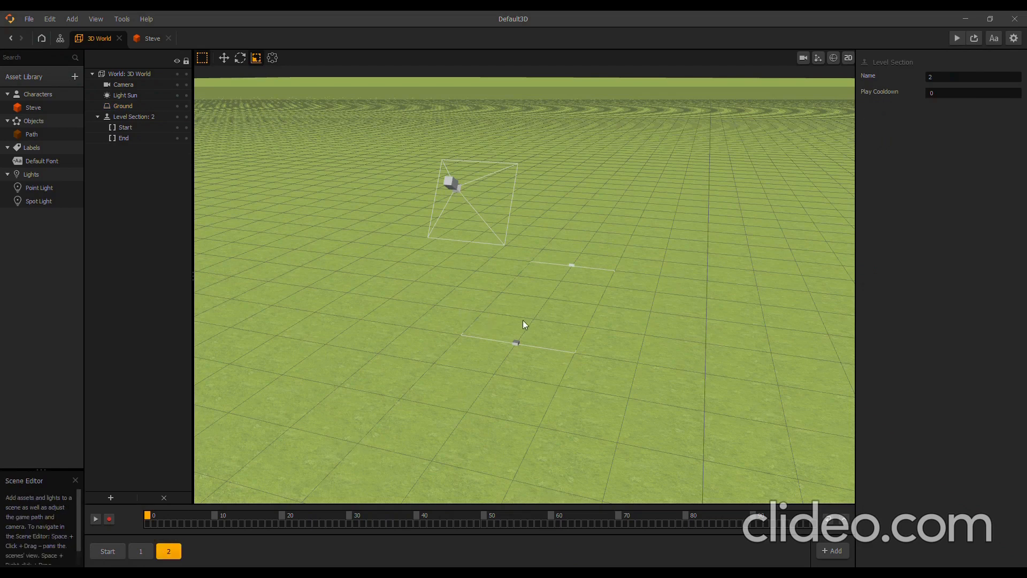
pyautogui.hotkey('ctrl', 'z')
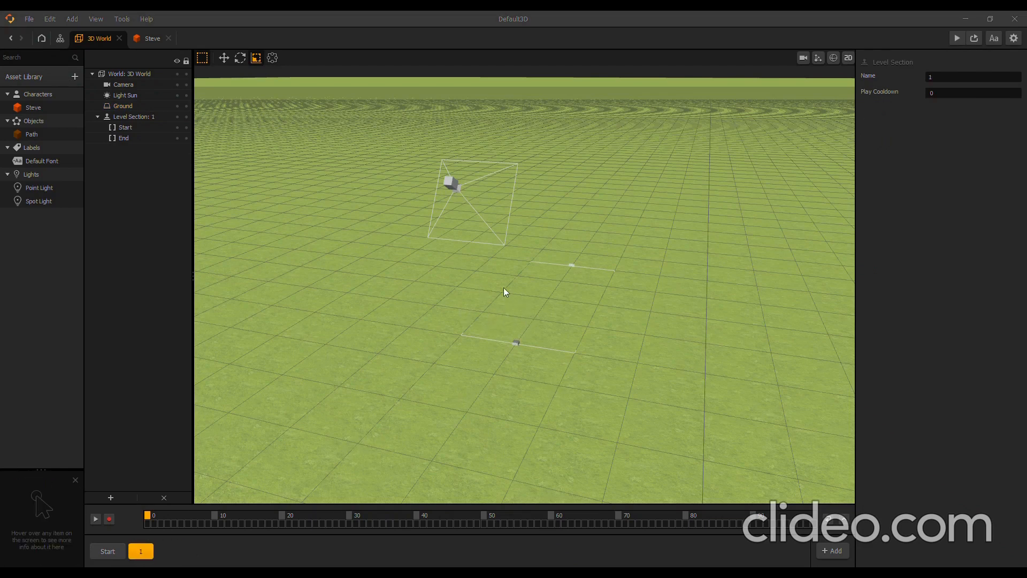
pyautogui.hotkey('ctrl', 'z')
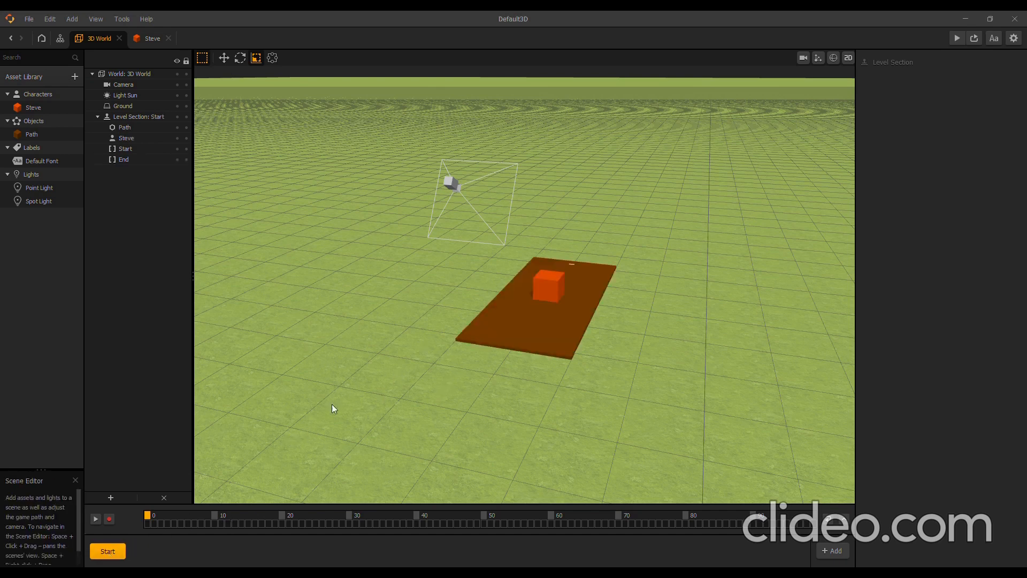
pyautogui.hotkey('ctrl', 'z')
pyautogui.hotkey('ctrl', 'z')
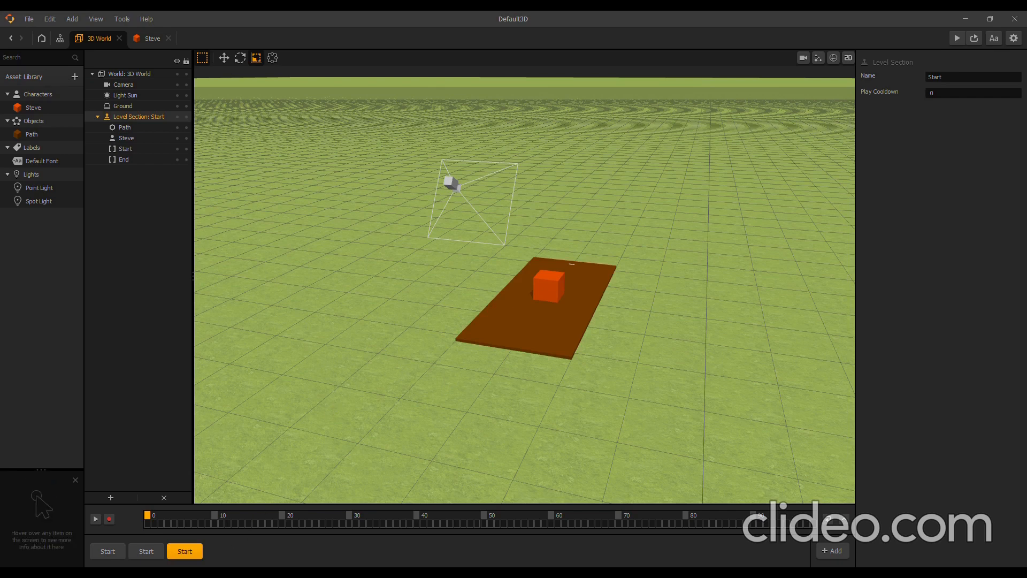
# Rename the first duplicate of the Start section to 1 and select its Steve character
pyautogui.click(154, 552)
pyautogui.click(960, 77)
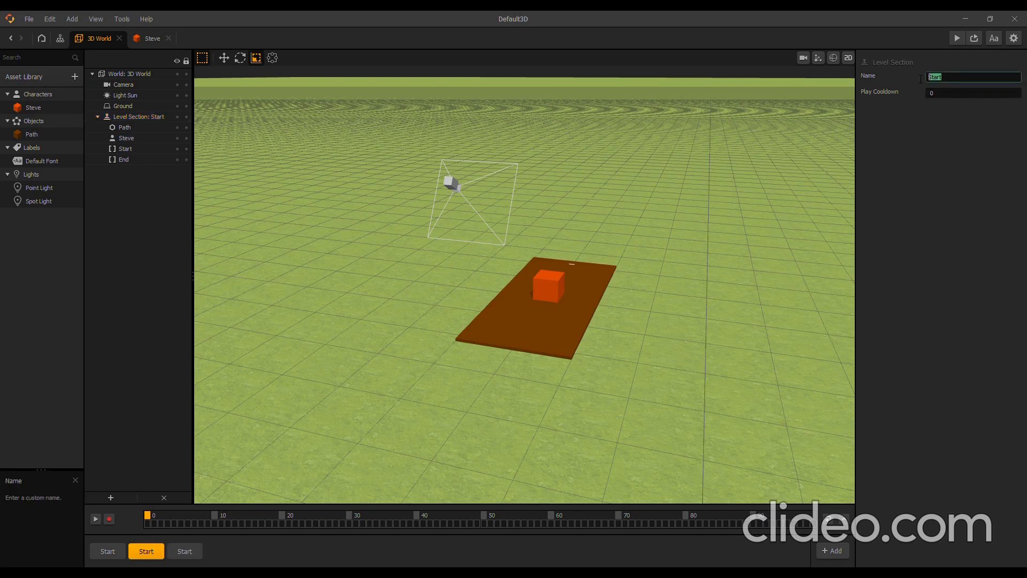
pyautogui.write('1')
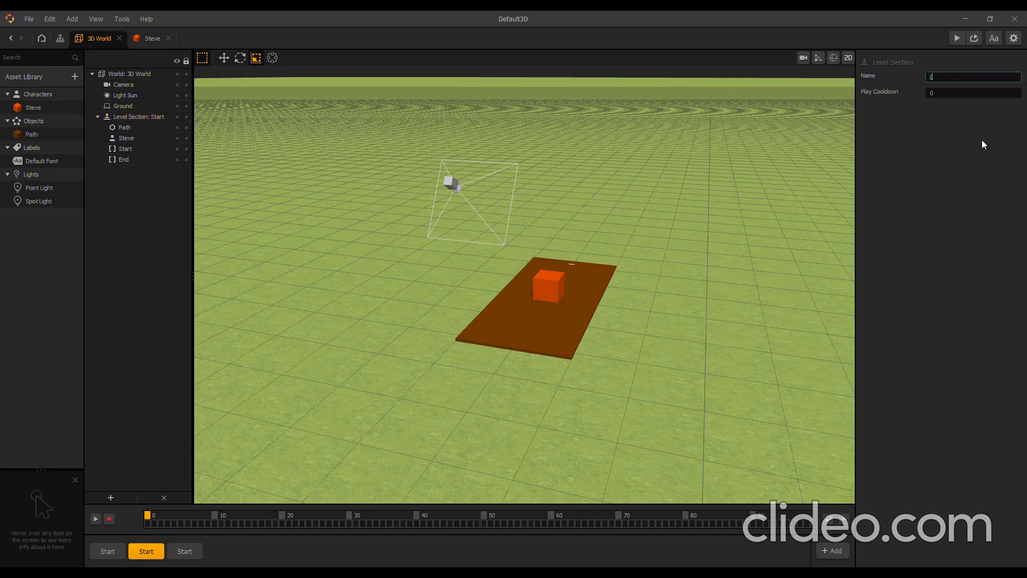
pyautogui.click(550, 289)
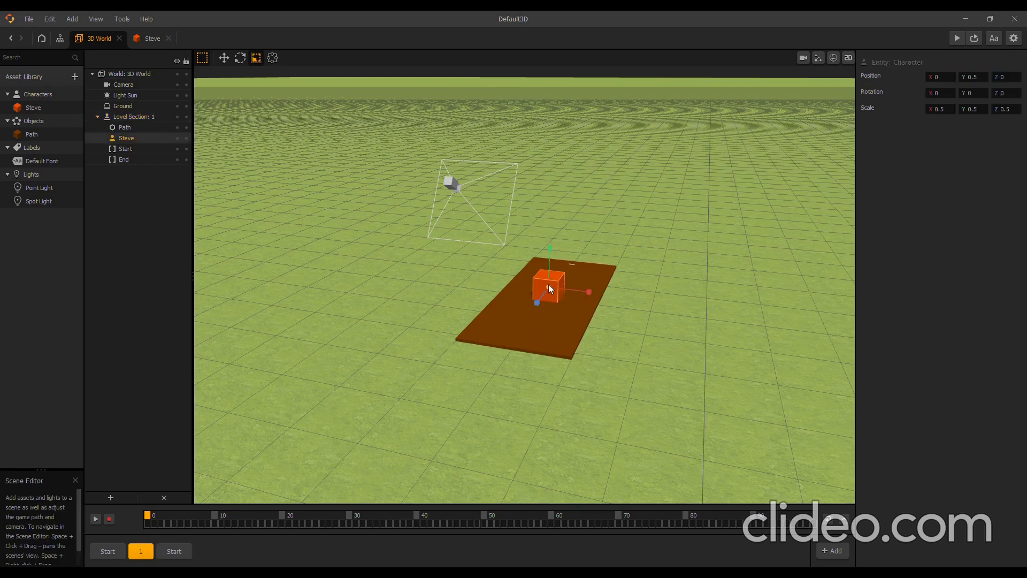
# Rename the second duplicate of the Start section to 2 and delete its Steve character
pyautogui.click(174, 551)
pyautogui.doubleClick(948, 79)
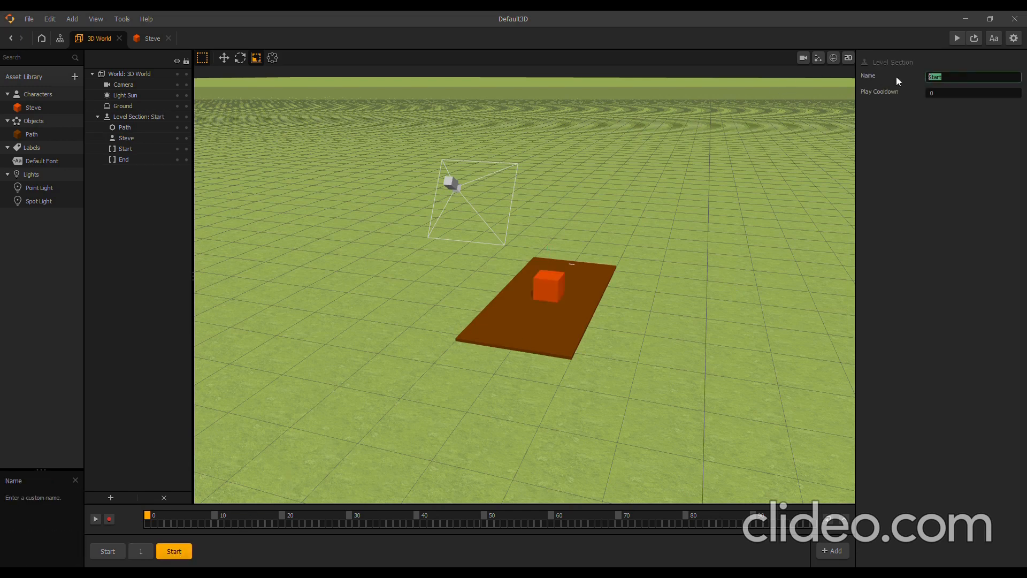
pyautogui.write('2')
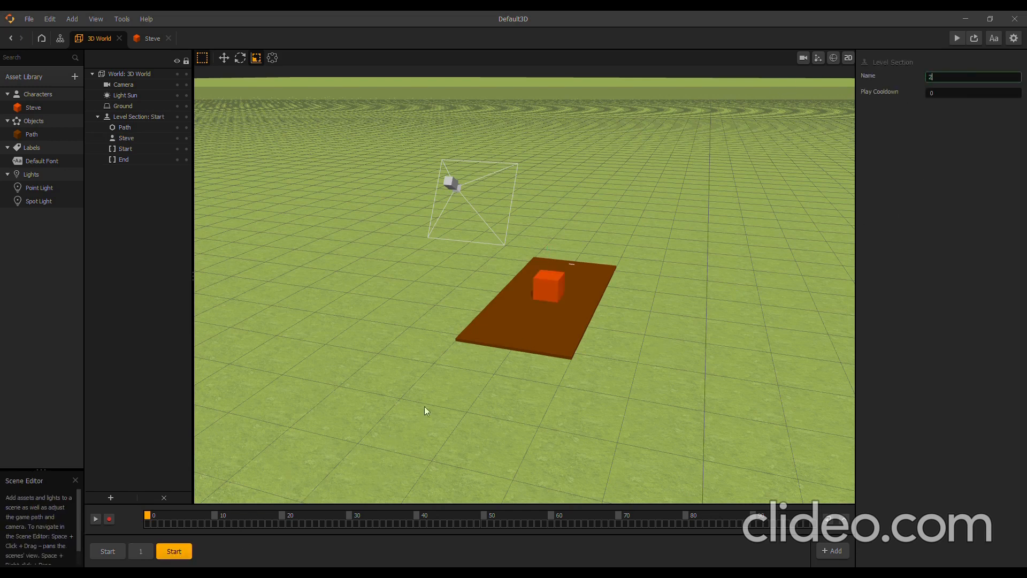
pyautogui.click(557, 279)
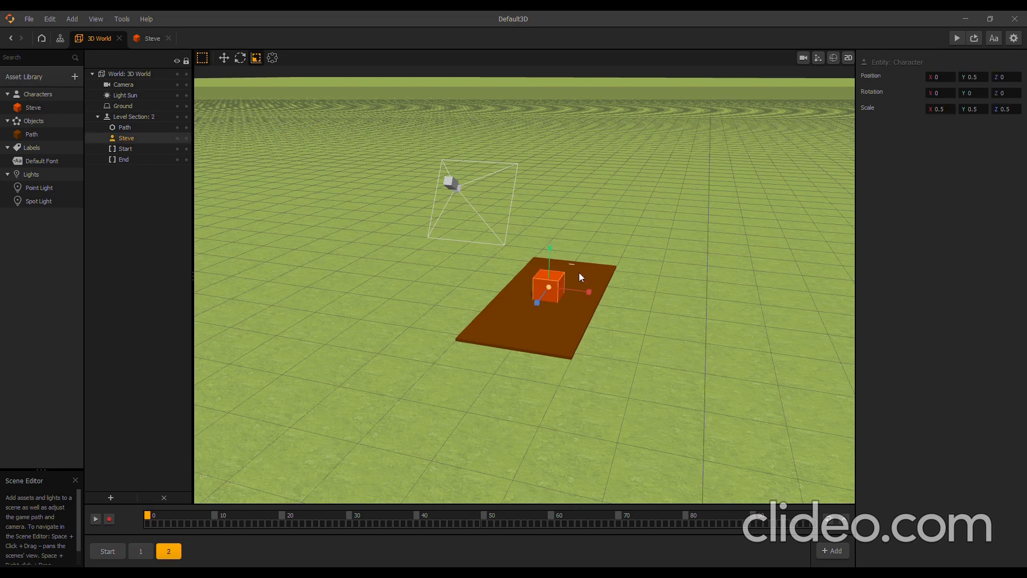
pyautogui.press('Delete')
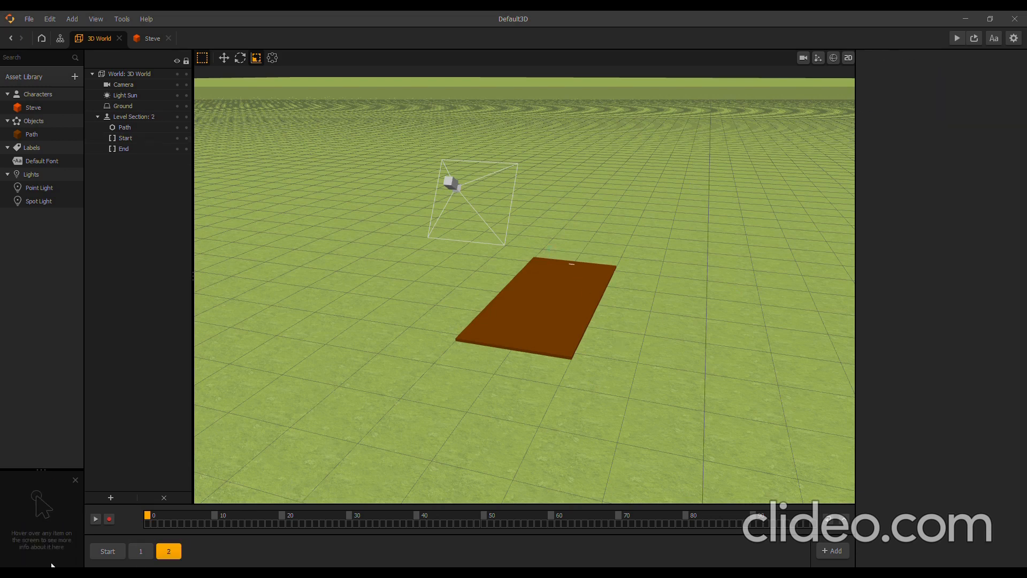
# Return to the Start section, set the Steve asset's rotation factor to X 0, Y 0, Z 0, and preview the game
pyautogui.click(108, 551)
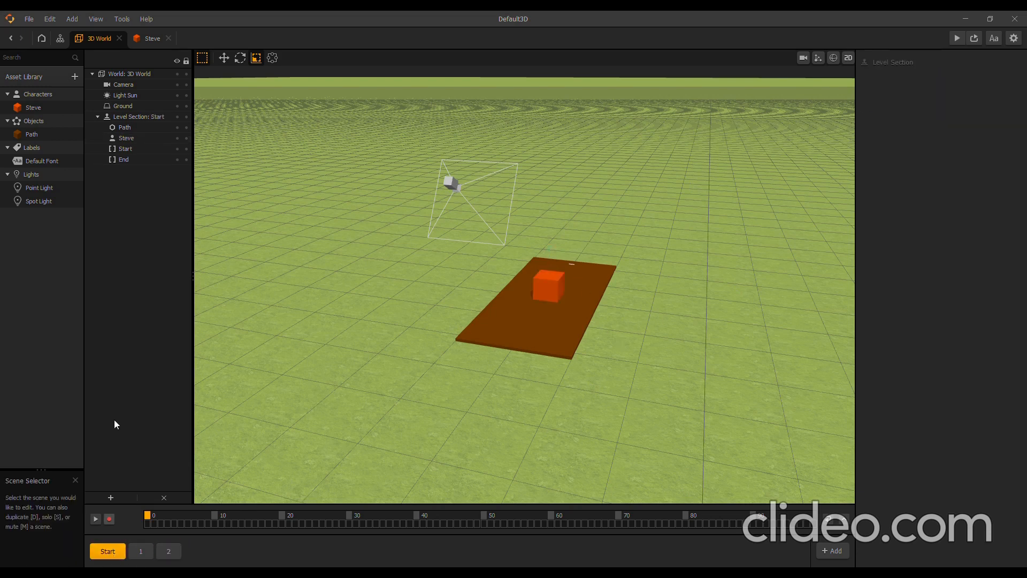
pyautogui.click(33, 108)
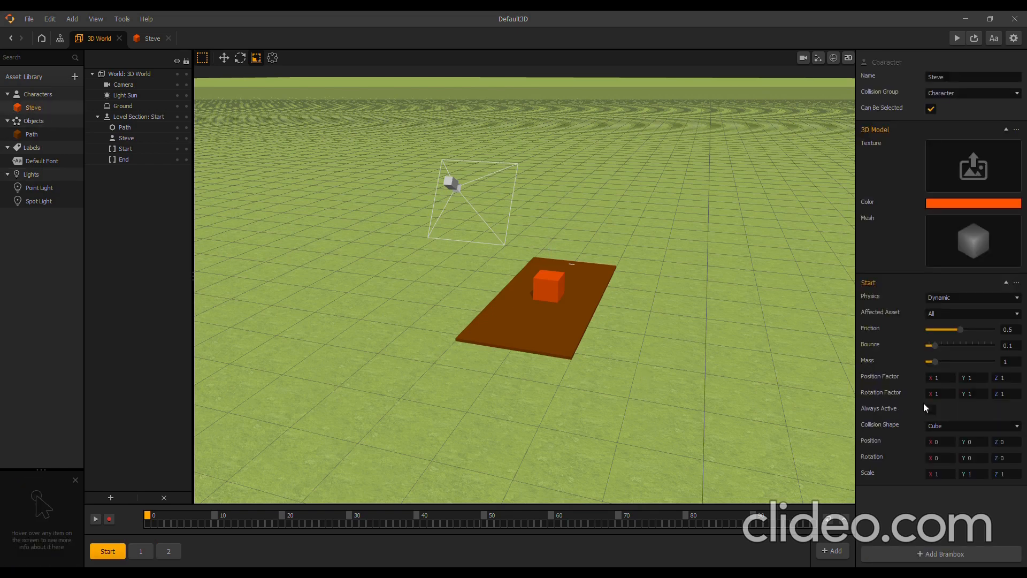
pyautogui.click(953, 398)
pyautogui.write('0')
pyautogui.press('Tab')
pyautogui.write('0')
pyautogui.press('Tab')
pyautogui.write('0')
pyautogui.click(666, 336)
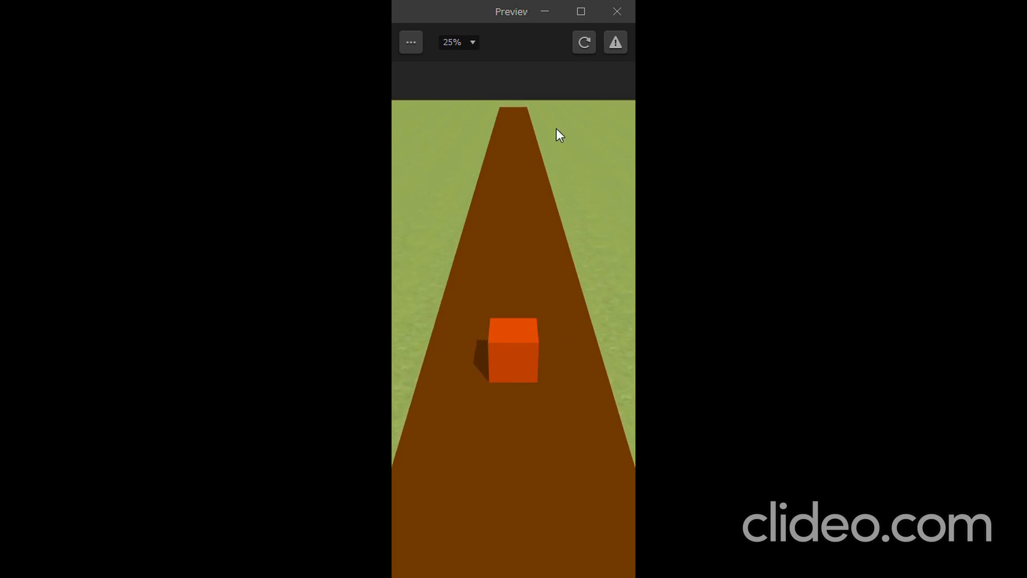
pyautogui.click(617, 8)
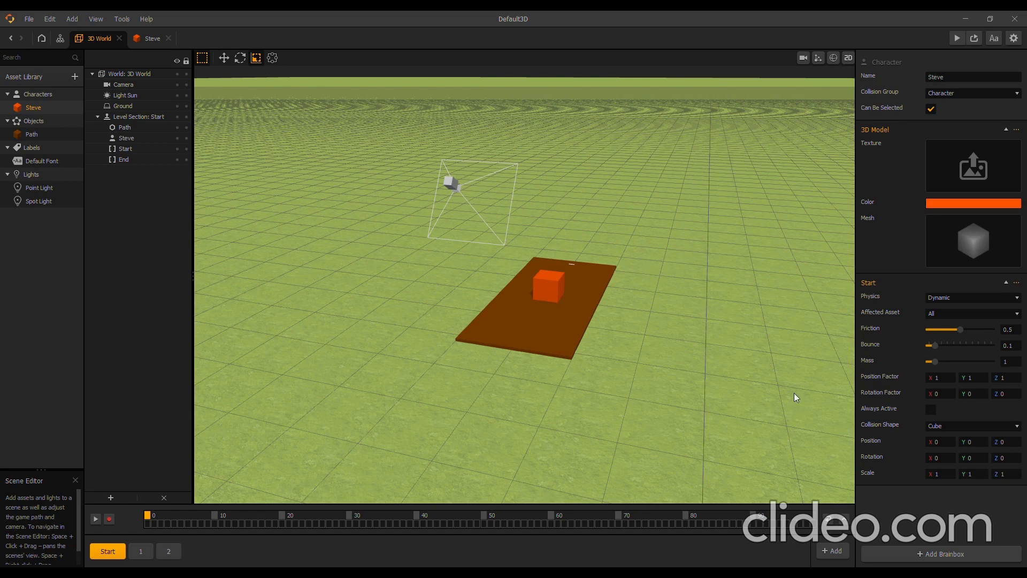
# Add the Side Move brainbox to Steve and test moving the cube sideways in the preview
pyautogui.click(934, 559)
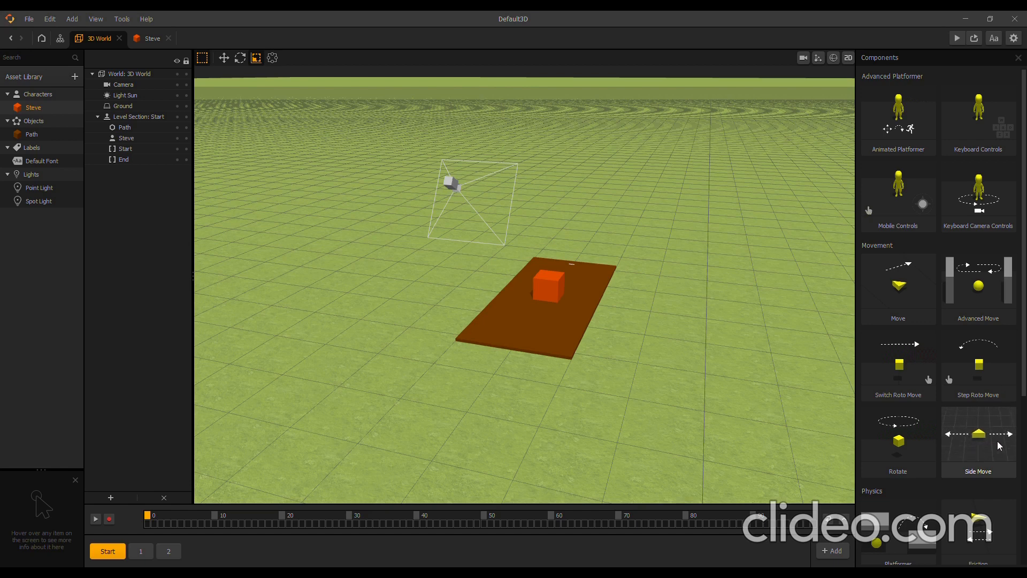
pyautogui.click(974, 447)
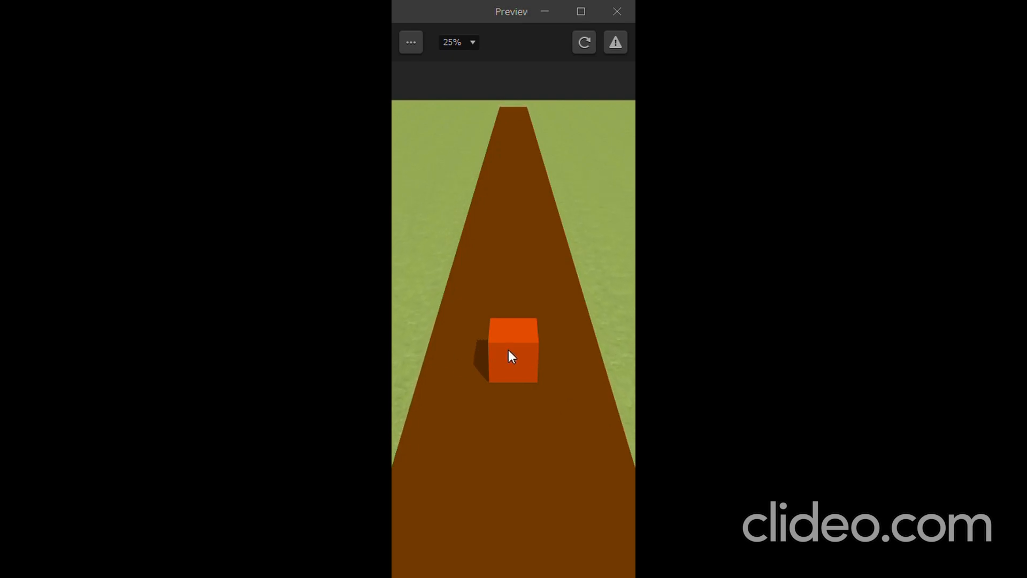
pyautogui.moveTo(508, 348)
pyautogui.mouseDown()
pyautogui.moveTo(554, 351)
pyautogui.moveTo(486, 349)
pyautogui.moveTo(618, 351)
pyautogui.moveTo(559, 348)
pyautogui.moveTo(591, 349)
pyautogui.moveTo(509, 367)
pyautogui.moveTo(527, 335)
pyautogui.moveTo(592, 340)
pyautogui.moveTo(475, 380)
pyautogui.moveTo(457, 362)
pyautogui.moveTo(568, 334)
pyautogui.moveTo(529, 322)
pyautogui.moveTo(621, 314)
pyautogui.moveTo(569, 314)
pyautogui.moveTo(606, 349)
pyautogui.moveTo(639, 351)
pyautogui.moveTo(469, 353)
pyautogui.moveTo(615, 353)
pyautogui.moveTo(490, 347)
pyautogui.moveTo(625, 325)
pyautogui.moveTo(580, 327)
pyautogui.moveTo(585, 319)
pyautogui.mouseUp()
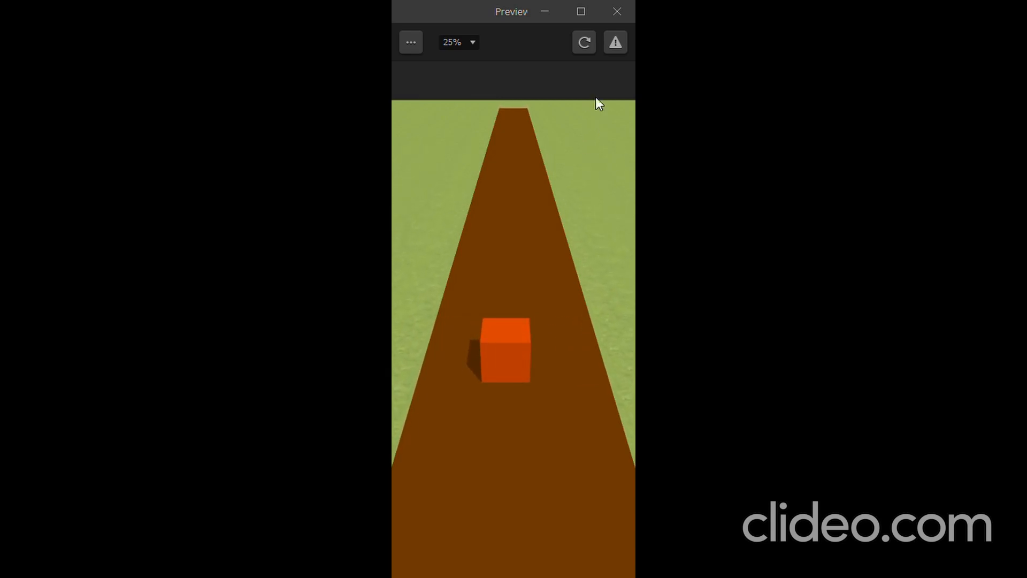
pyautogui.click(618, 11)
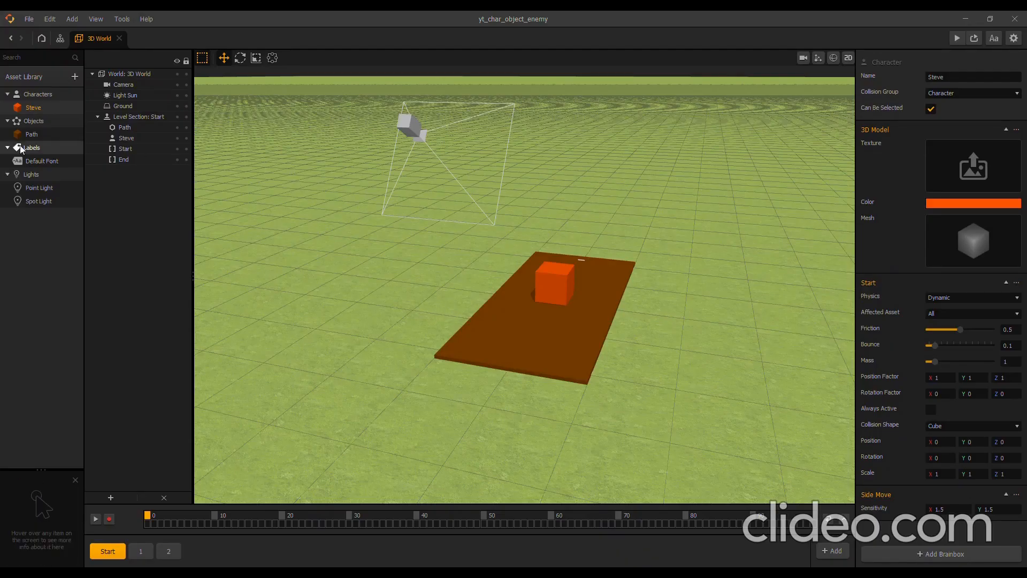
# Open Steve's node map and set the TouchMove node's Smooth value to 1
pyautogui.doubleClick(33, 107)
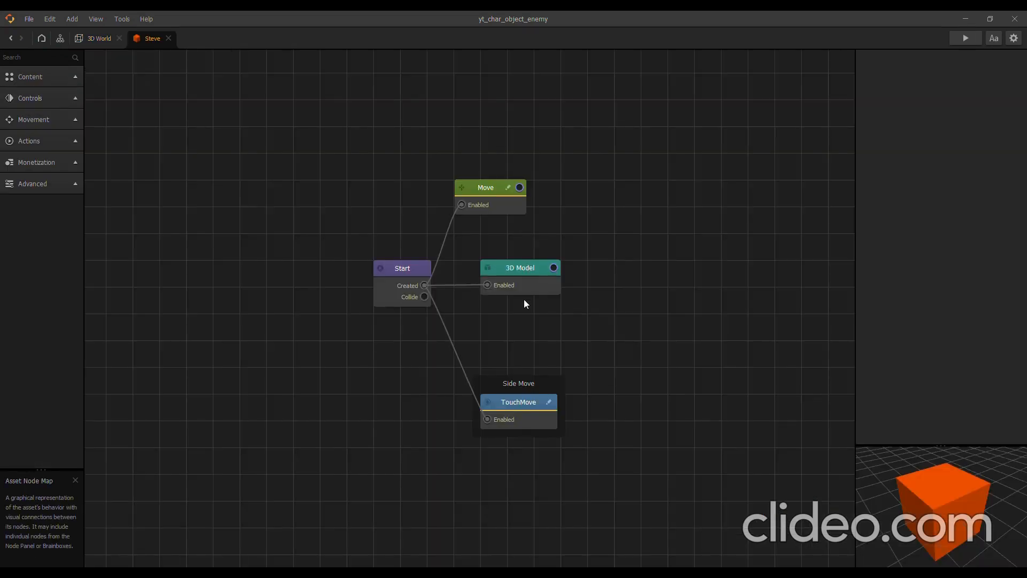
pyautogui.click(518, 415)
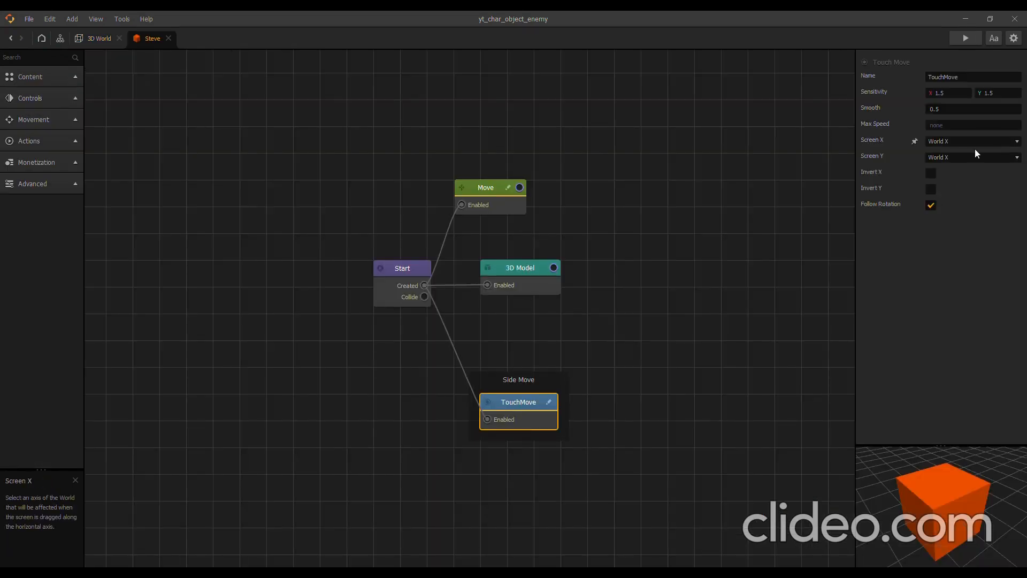
pyautogui.click(953, 114)
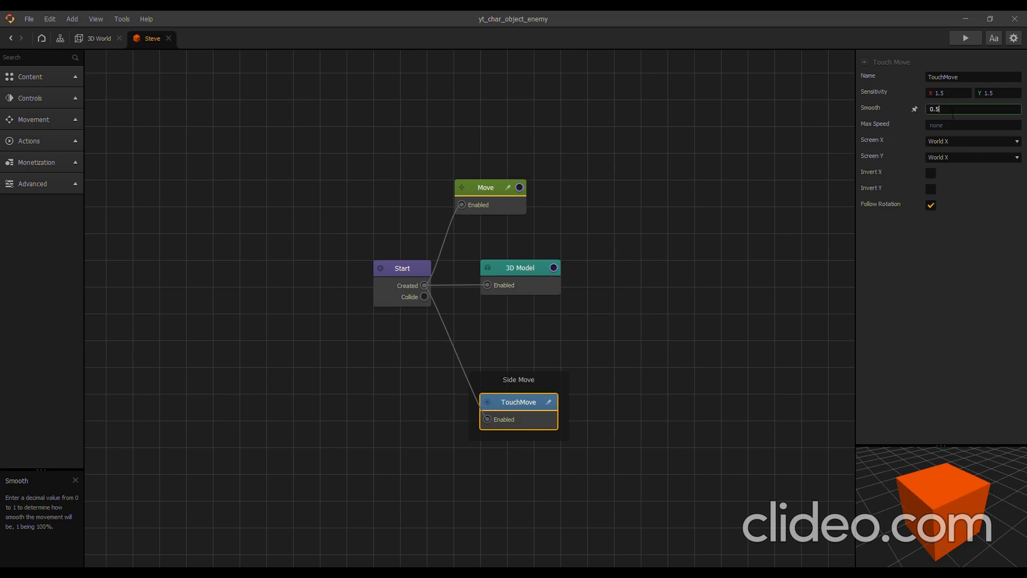
pyautogui.doubleClick(952, 115)
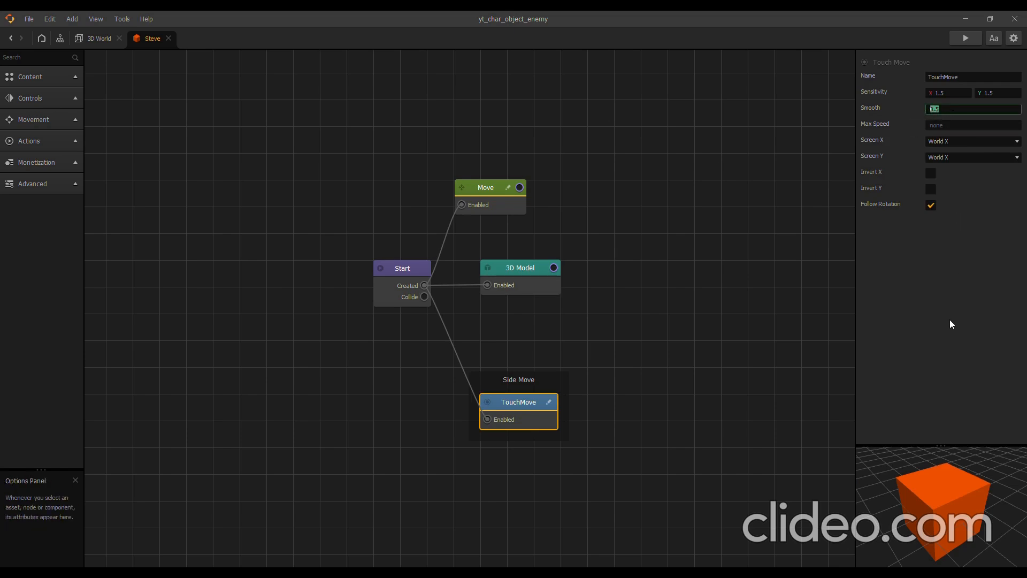
pyautogui.write('1')
pyautogui.press('Return')
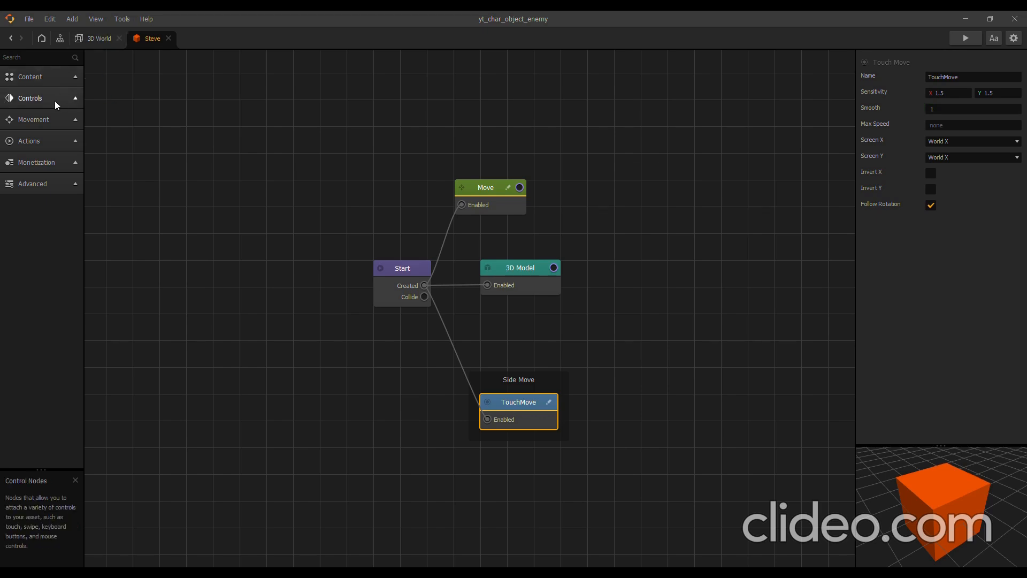
# Add a Position Limiter node connected to the Start node's Created output and place it above the Move node
pyautogui.click(33, 141)
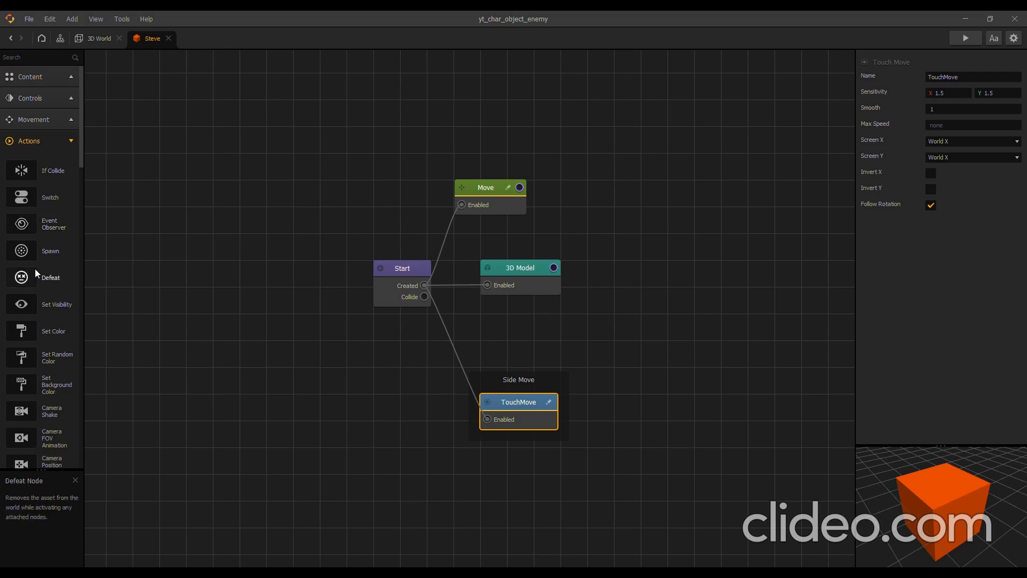
pyautogui.scroll(-5, 45, 315)
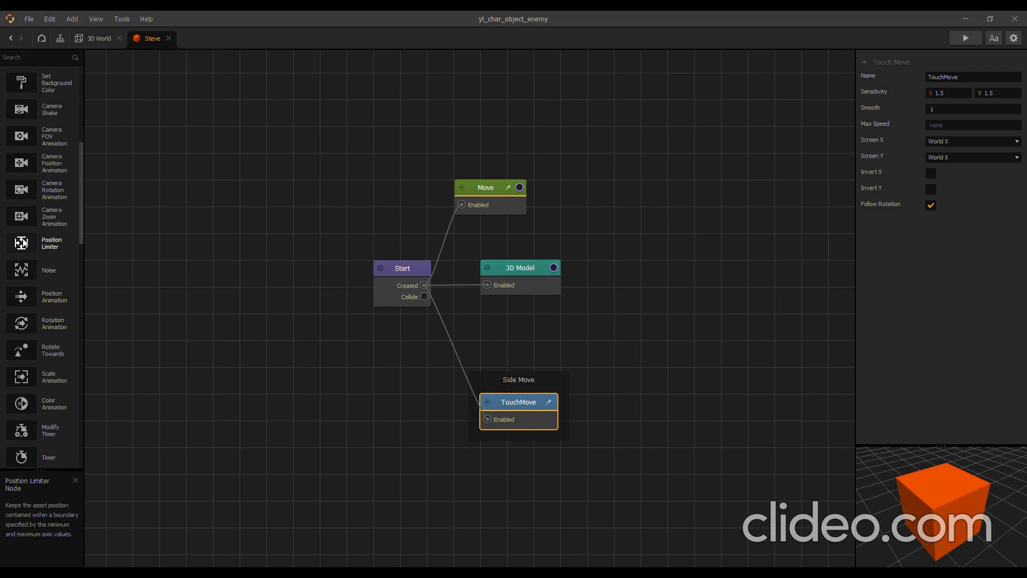
pyautogui.moveTo(29, 244); pyautogui.dragTo(425, 286)
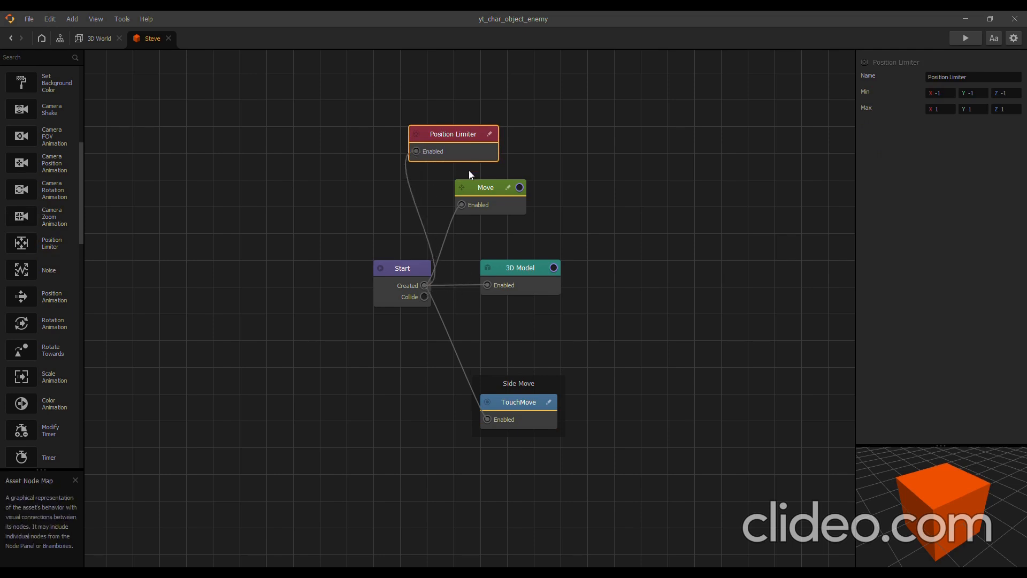
pyautogui.moveTo(455, 137); pyautogui.dragTo(459, 137)
pyautogui.moveTo(466, 138); pyautogui.dragTo(468, 138)
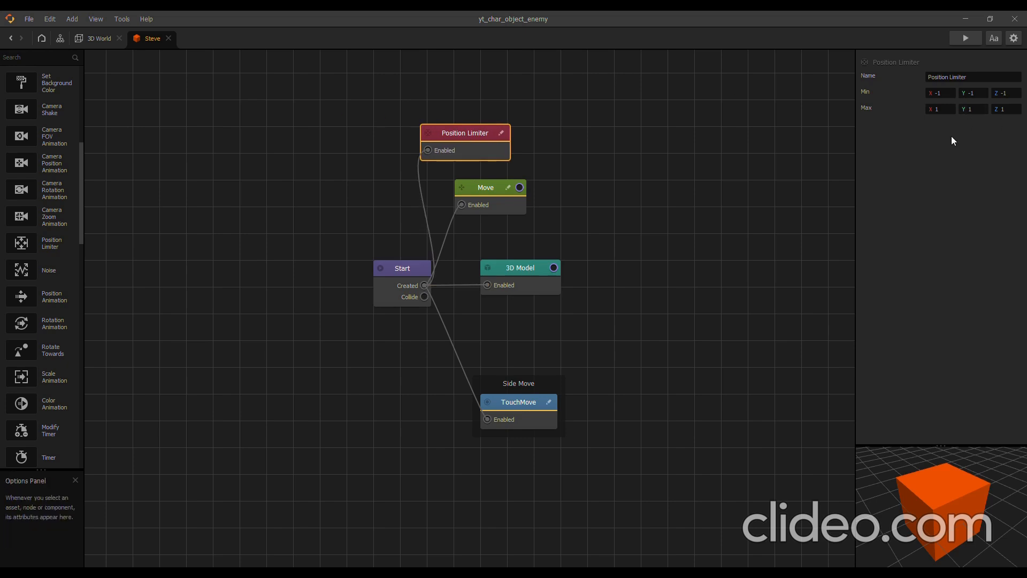
# Return to the 3D World and test the cube's sideways movement limits on the path in the game preview
pyautogui.click(94, 39)
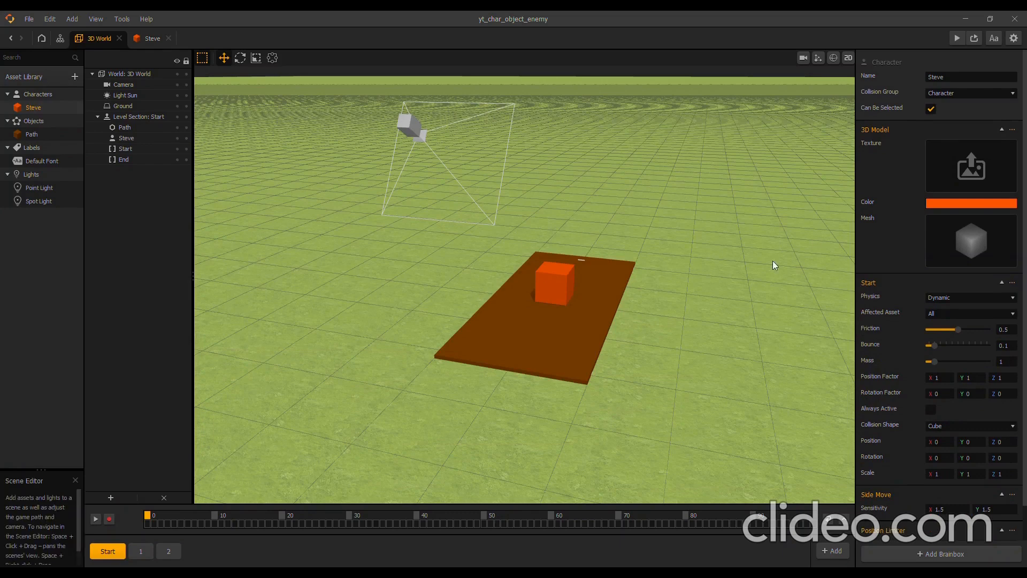
pyautogui.scroll(-3, 931, 358)
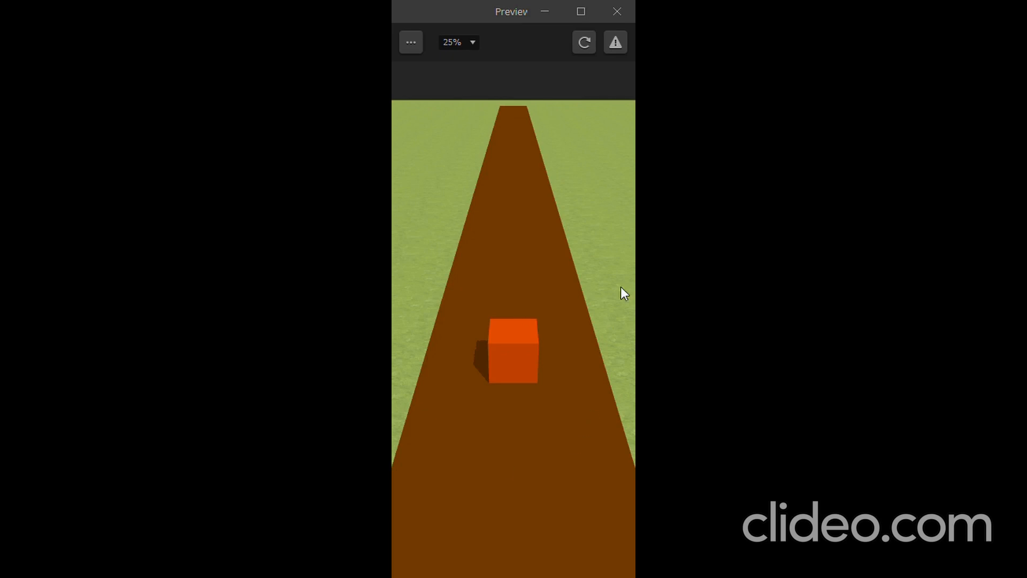
pyautogui.click(585, 42)
pyautogui.moveTo(498, 335)
pyautogui.mouseDown()
pyautogui.moveTo(393, 342)
pyautogui.moveTo(626, 335)
pyautogui.mouseUp()
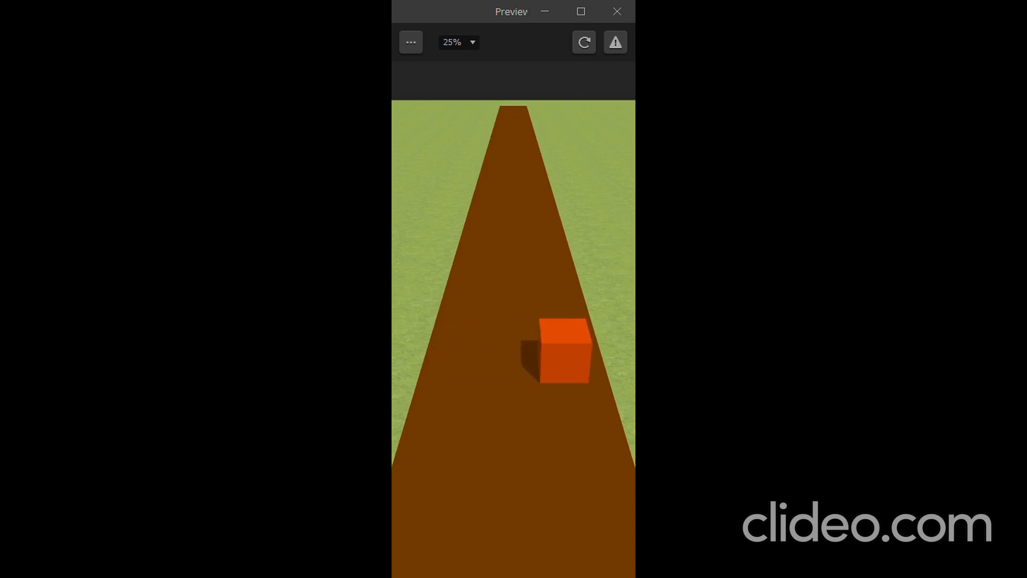
pyautogui.moveTo(550, 346)
pyautogui.mouseDown()
pyautogui.moveTo(444, 350)
pyautogui.moveTo(635, 346)
pyautogui.moveTo(396, 348)
pyautogui.moveTo(565, 336)
pyautogui.moveTo(504, 351)
pyautogui.moveTo(515, 404)
pyautogui.moveTo(522, 355)
pyautogui.mouseUp()
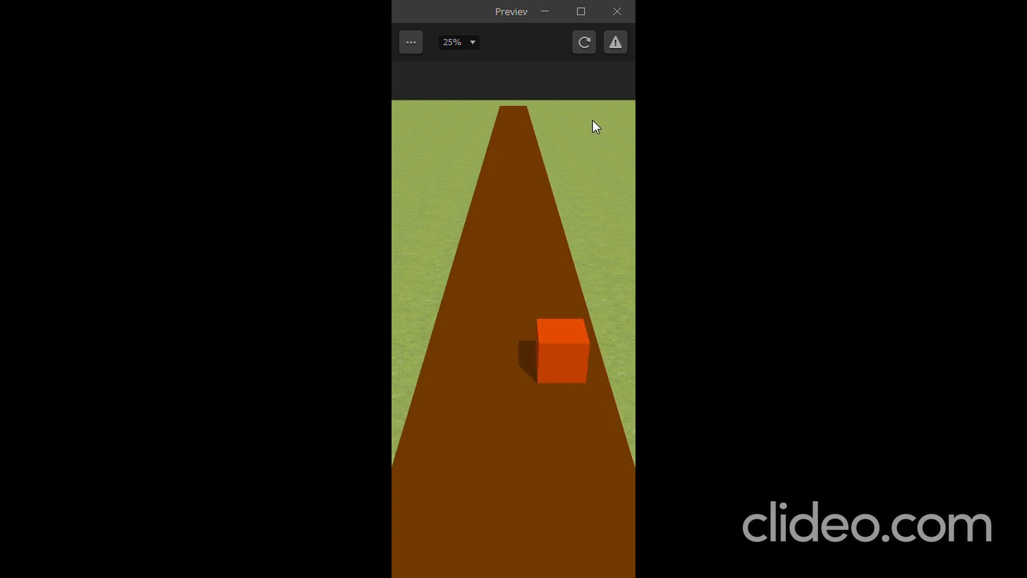
# Close the game preview and set the Position Limiter's minimum Z for Steve to -100000
pyautogui.click(617, 12)
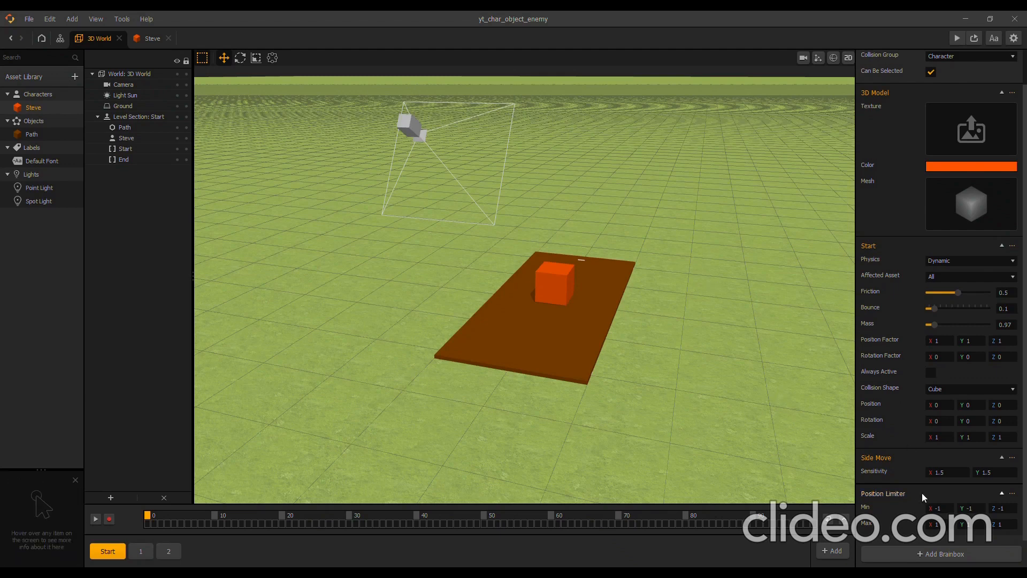
pyautogui.click(1016, 510)
pyautogui.write('00000')
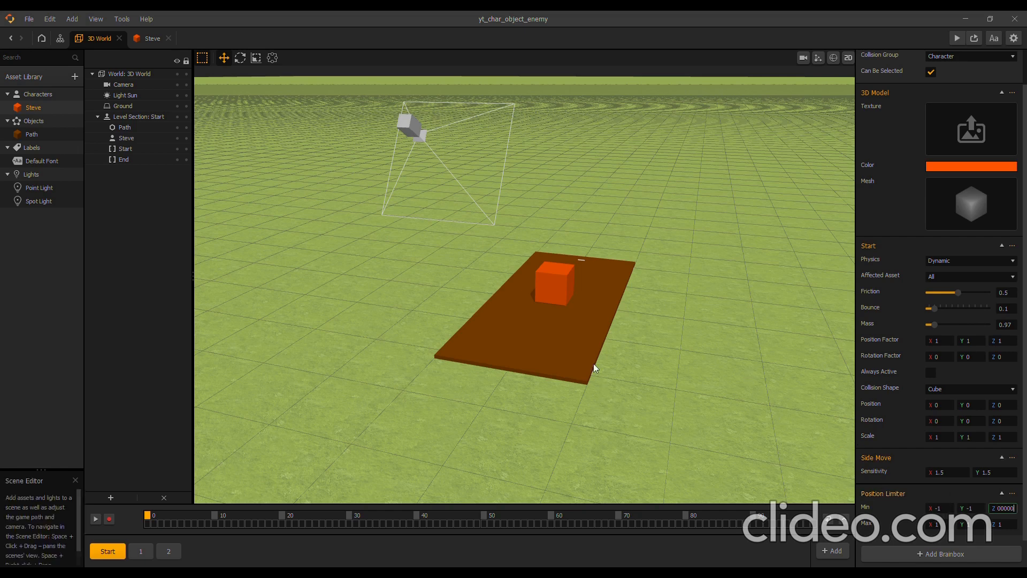
# Widen the Start section's path with the scale tool to an X scale of about 3.11
pyautogui.click(551, 338)
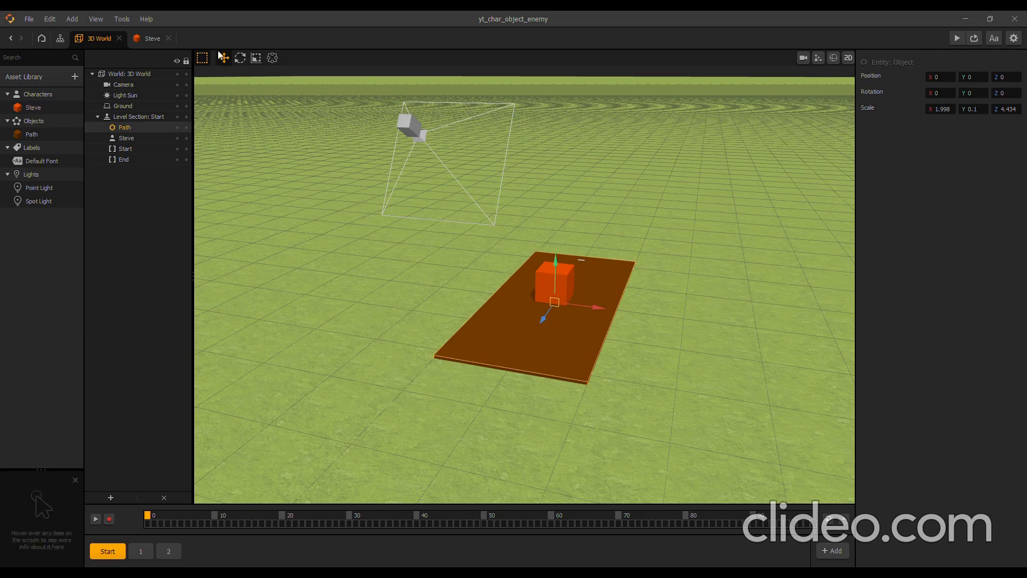
pyautogui.click(256, 60)
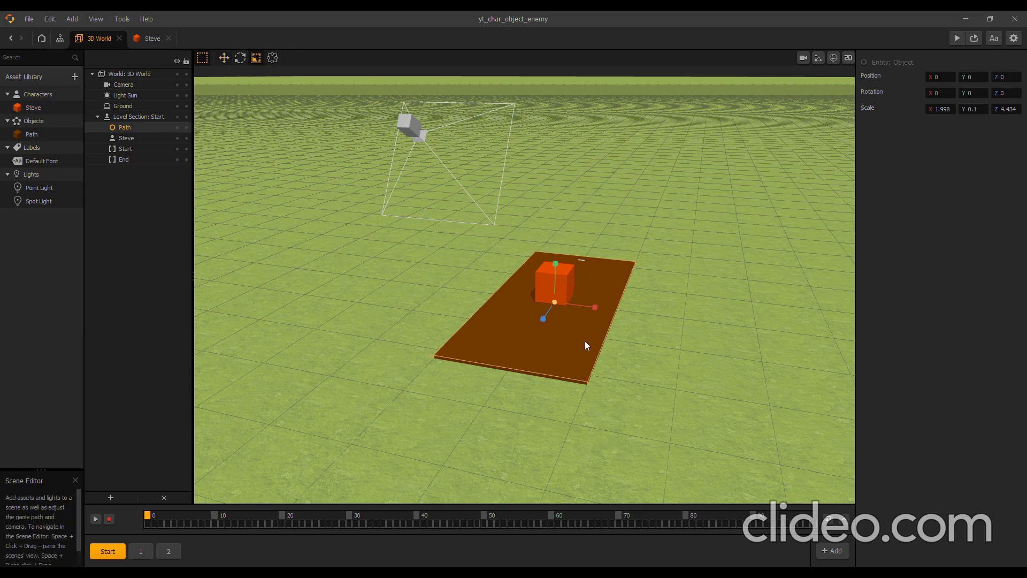
pyautogui.moveTo(595, 309); pyautogui.dragTo(619, 306)
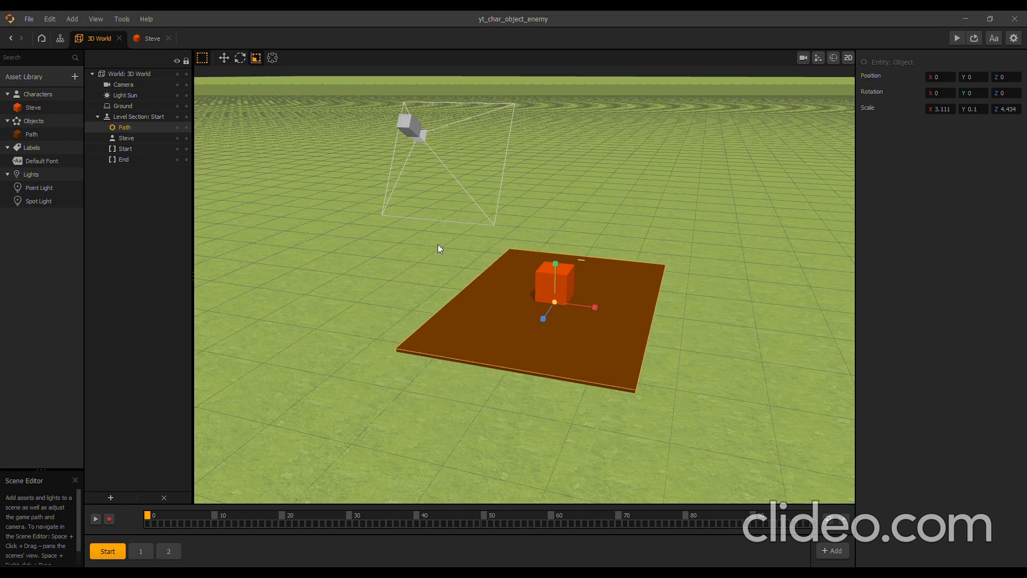
# Set Steve's Position Limiter X range to a minimum of -2 and a maximum of 2
pyautogui.click(33, 108)
pyautogui.scroll(-2, 916, 526)
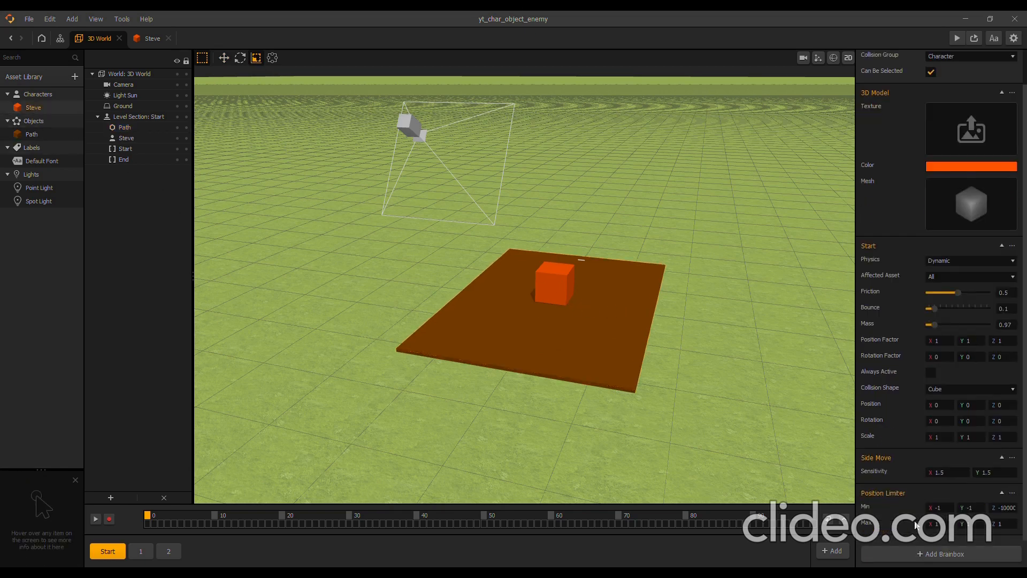
pyautogui.click(938, 507)
pyautogui.press('BackSpace')
pyautogui.press('BackSpace')
pyautogui.write('-2')
pyautogui.moveTo(939, 523); pyautogui.dragTo(928, 524)
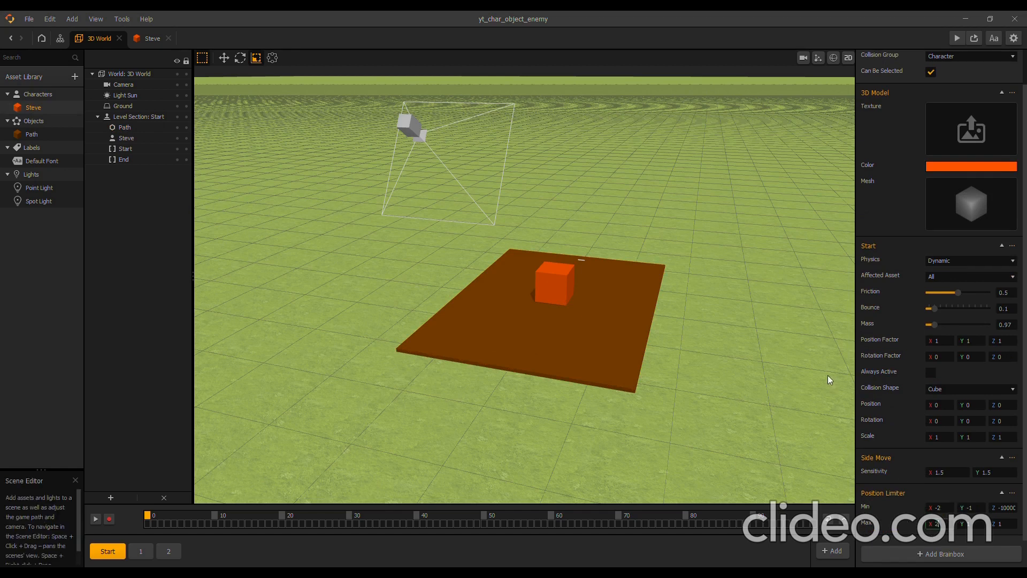
pyautogui.click(766, 346)
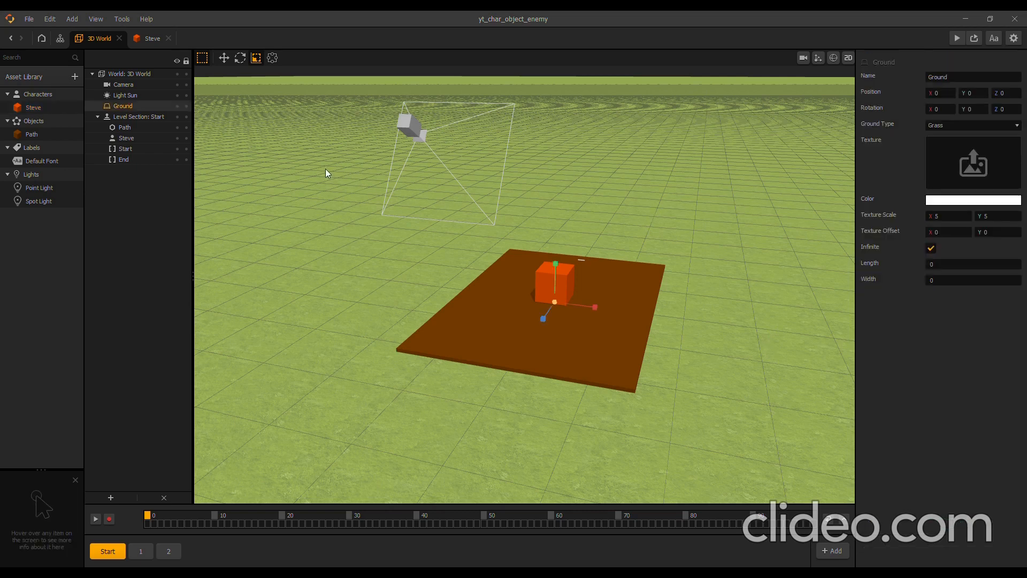
# Set the Start section path's scale to X 3, Y 0.1 and Z 4.5
pyautogui.click(566, 286)
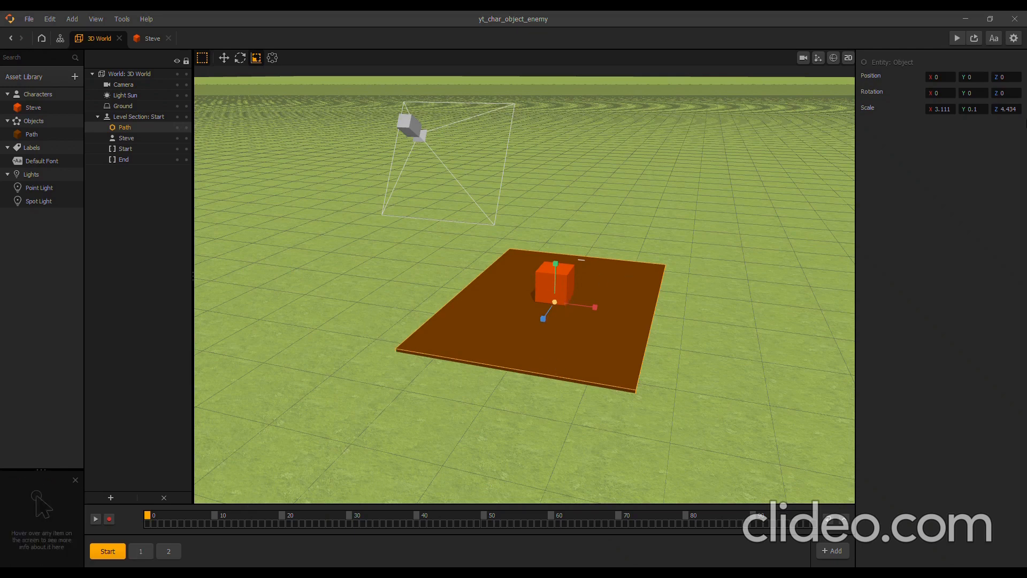
pyautogui.click(956, 110)
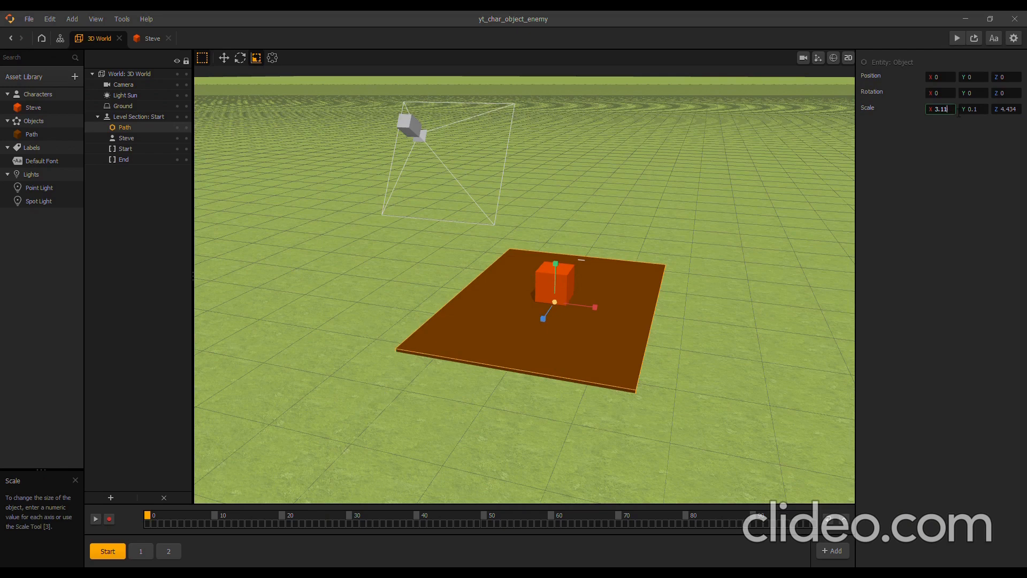
pyautogui.press('BackSpace')
pyautogui.press('BackSpace')
pyautogui.press('Tab')
pyautogui.write('0')
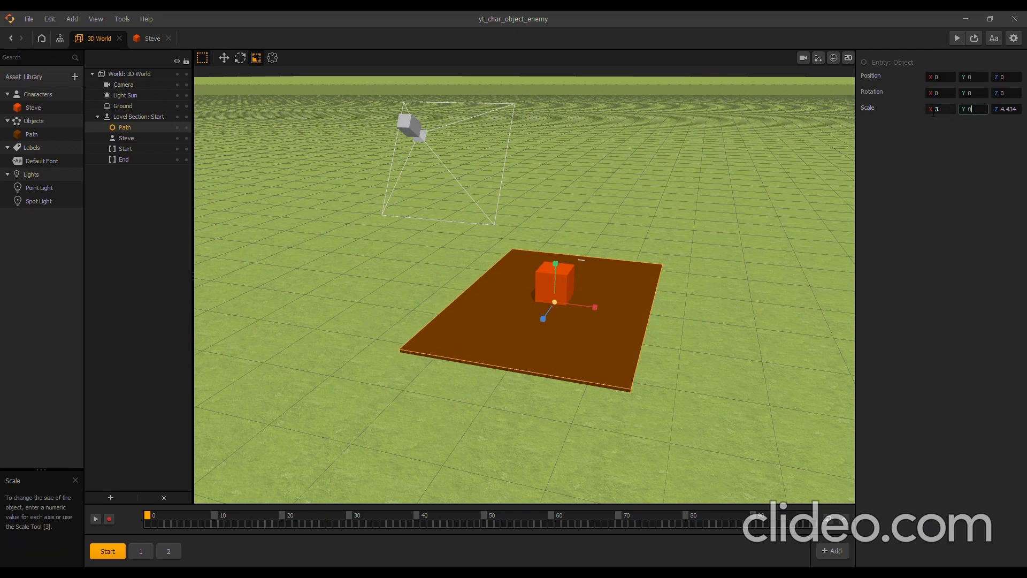
pyautogui.click(991, 110)
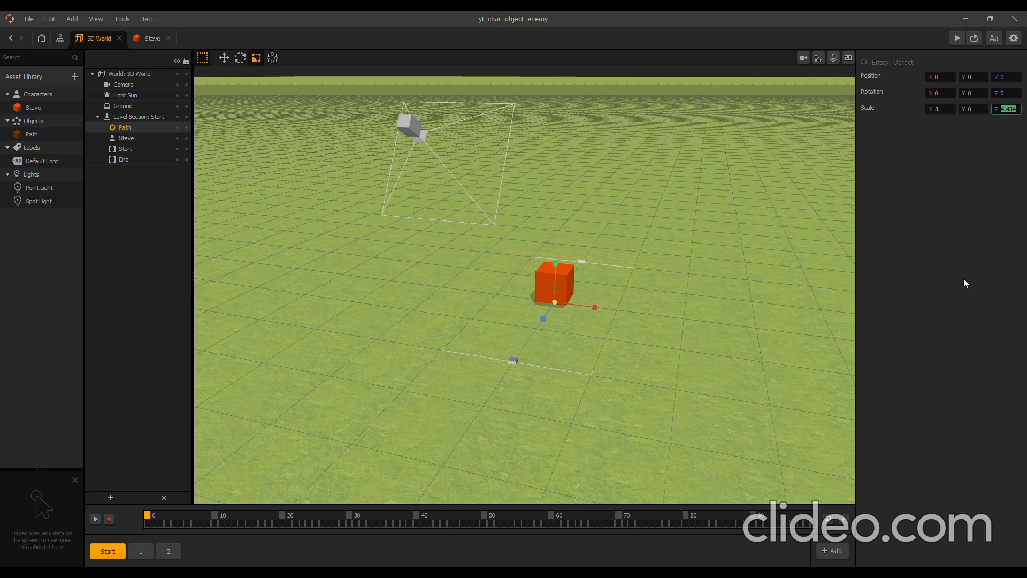
pyautogui.click(973, 110)
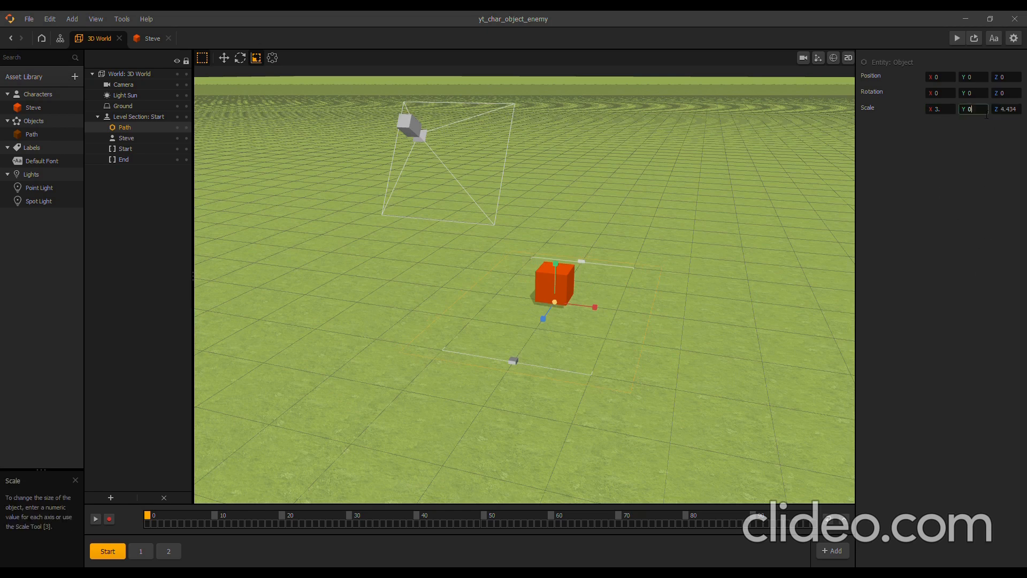
pyautogui.write('.1')
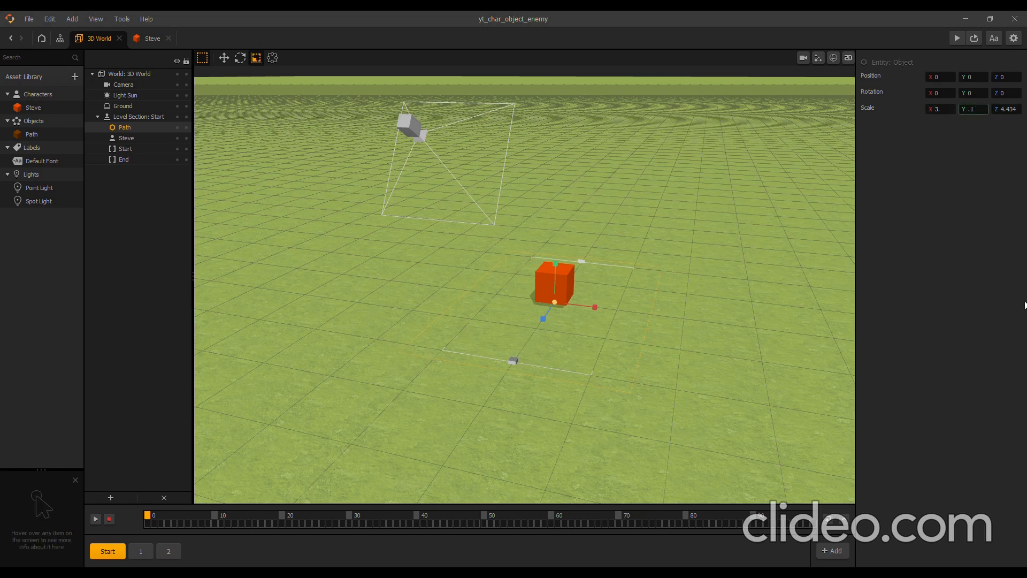
pyautogui.press('Tab')
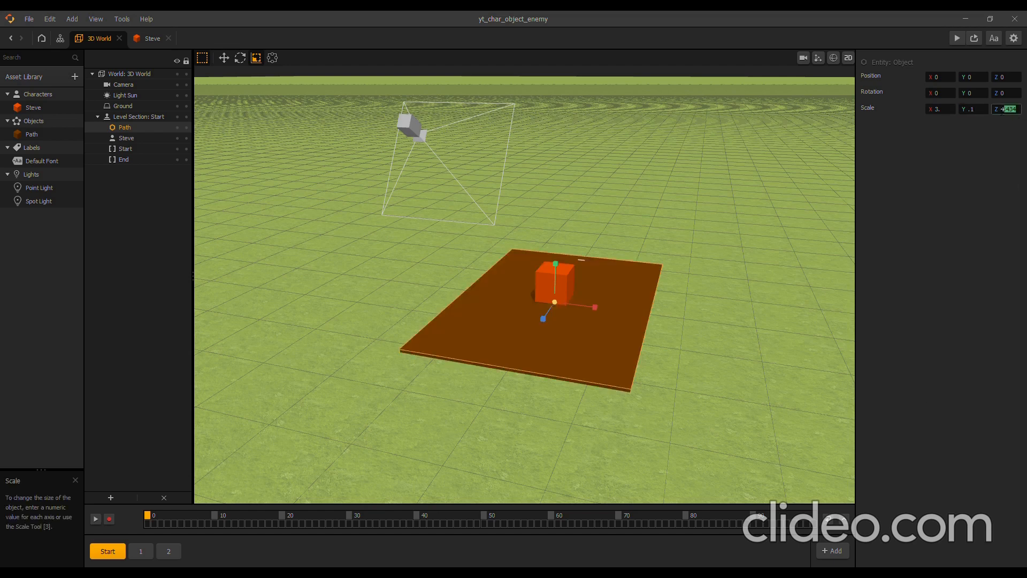
pyautogui.write('4.5')
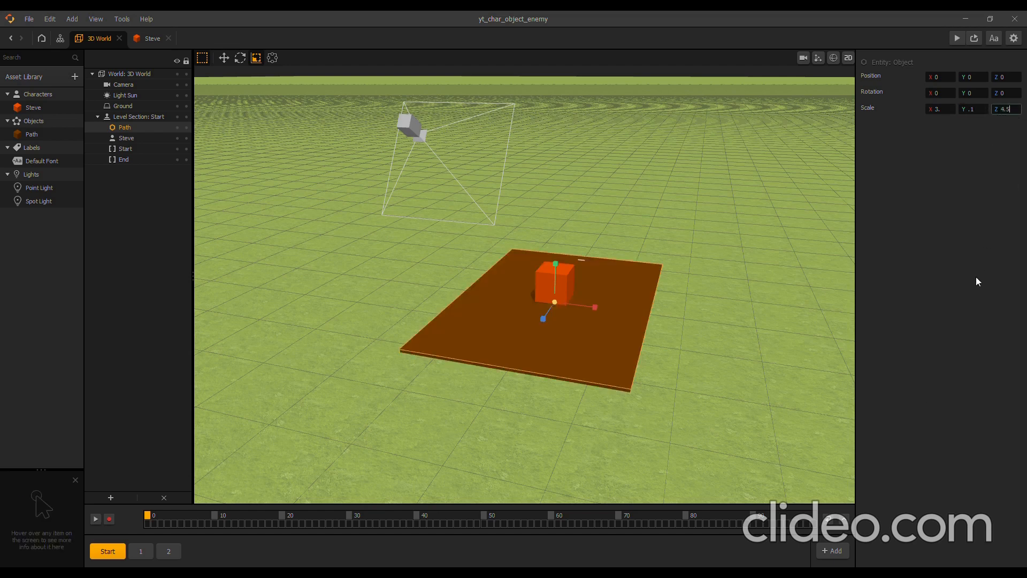
pyautogui.press('Return')
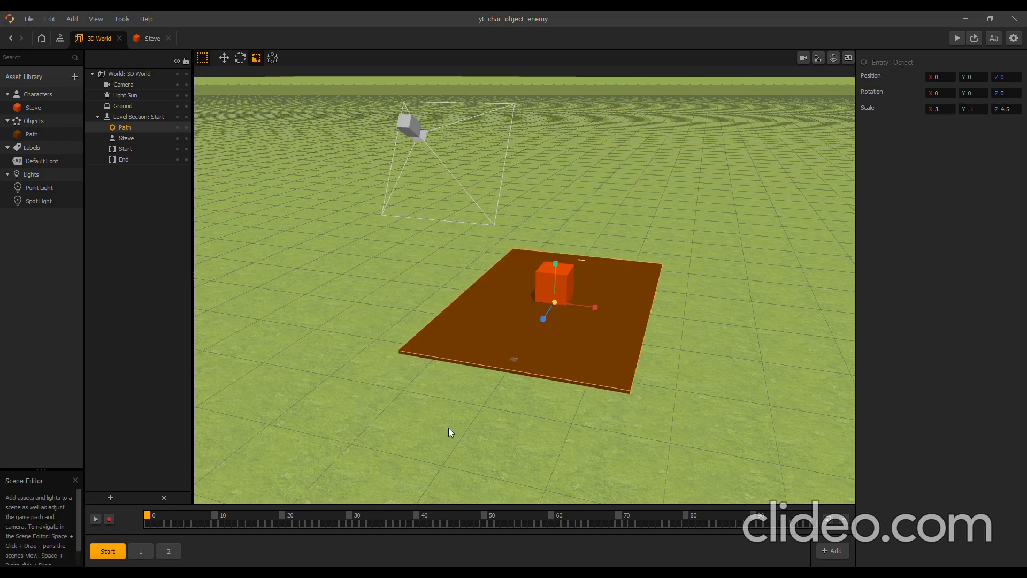
# In level section 1, set the path's scale to X 3 and Z 4.5
pyautogui.click(143, 550)
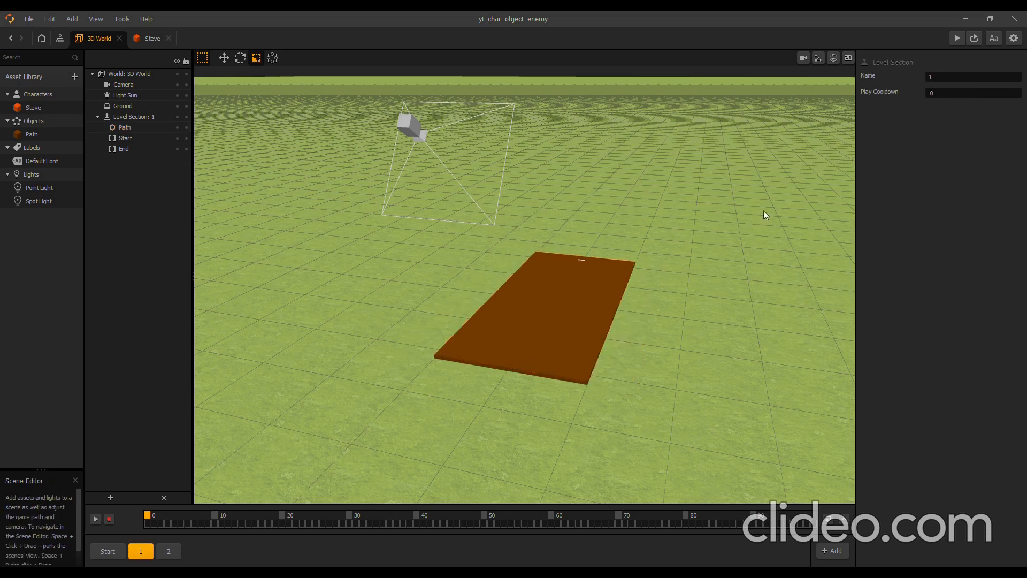
pyautogui.click(529, 359)
pyautogui.click(943, 109)
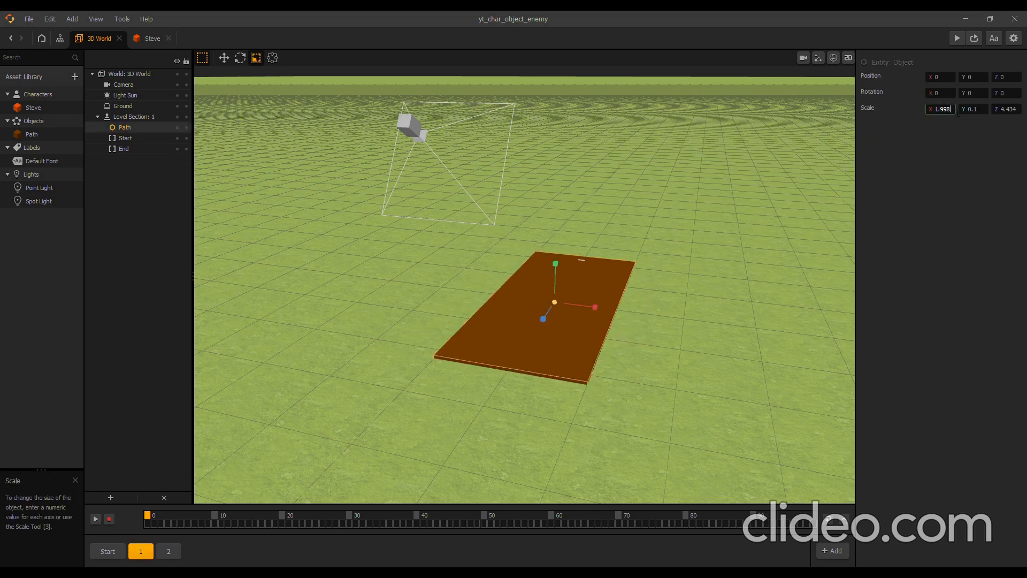
pyautogui.hotkey('ctrl', 'a')
pyautogui.write('3')
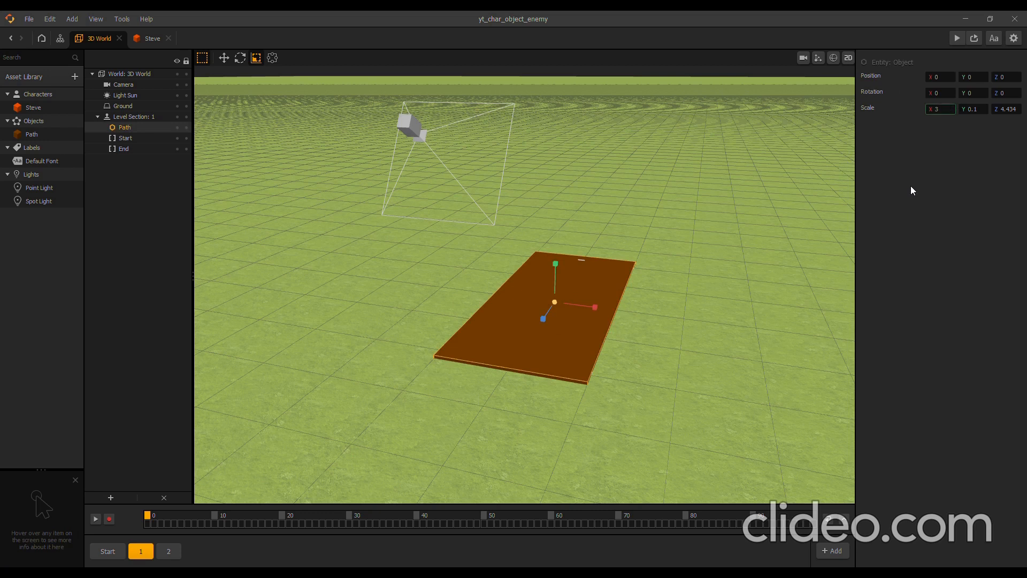
pyautogui.press('Tab')
pyautogui.press('Tab')
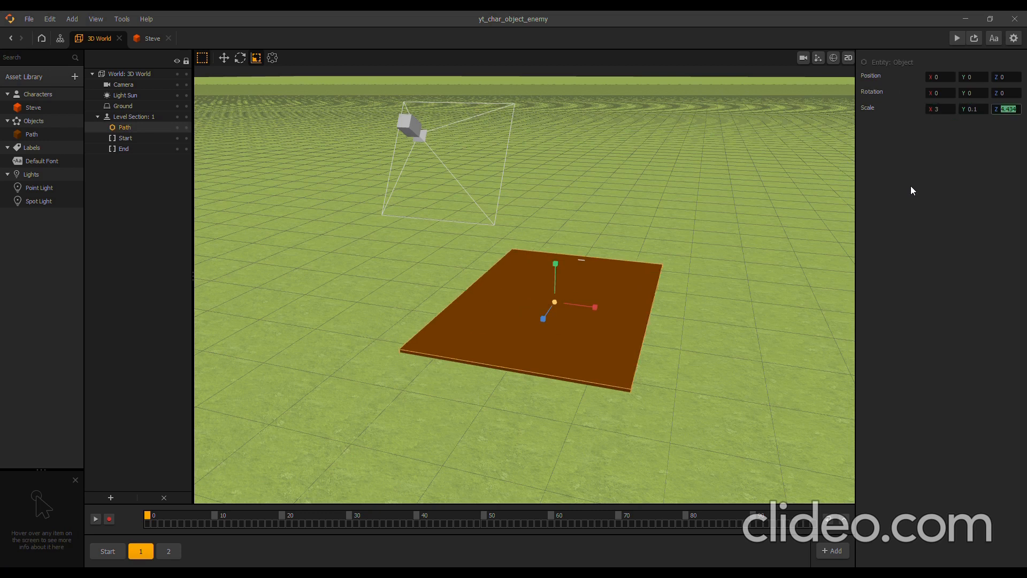
pyautogui.write('4.5')
pyautogui.press('Return')
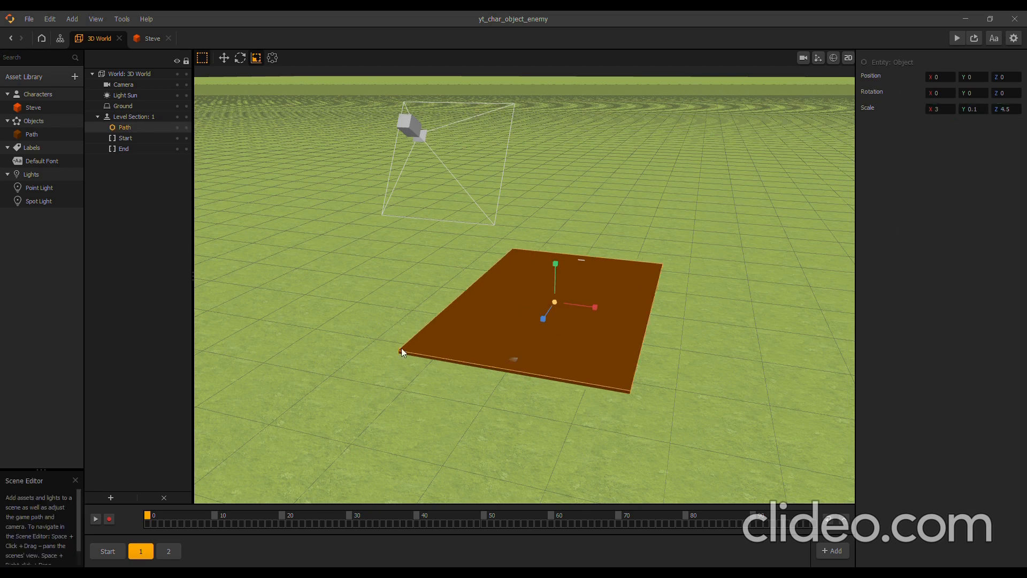
# In level section 2, set the path's scale to X 3 and Z 4.5
pyautogui.click(170, 551)
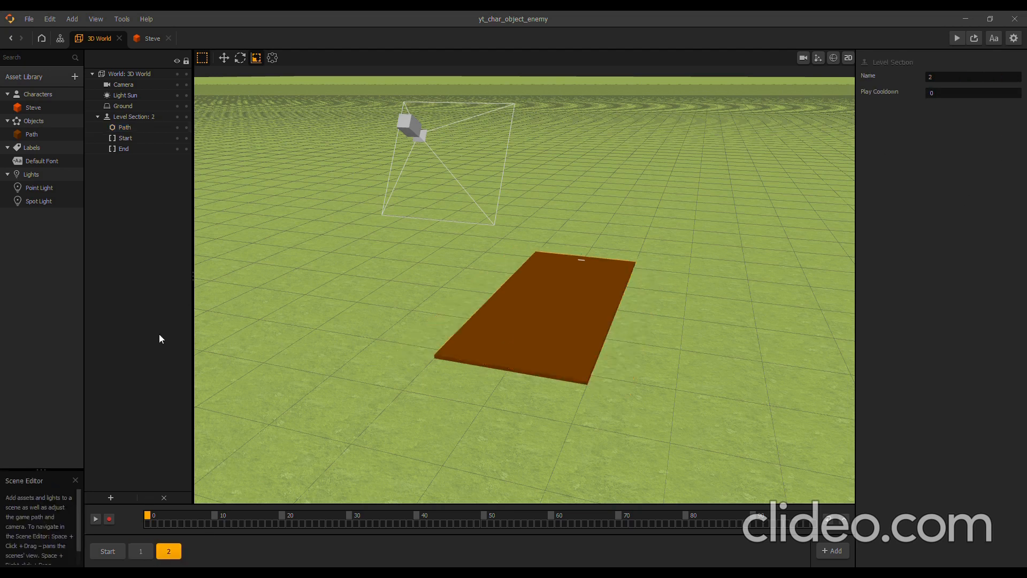
pyautogui.click(563, 325)
pyautogui.click(940, 109)
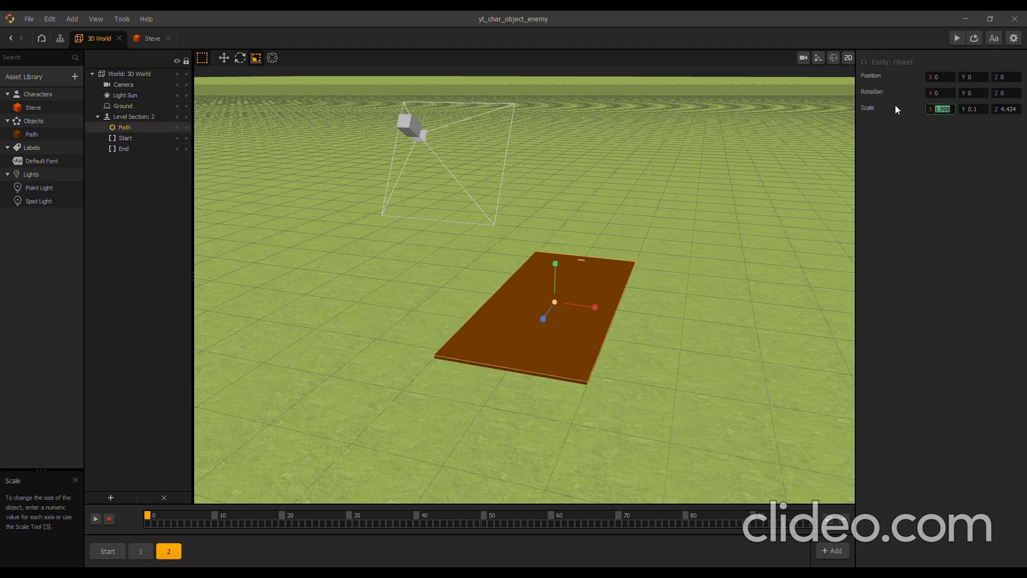
pyautogui.write('3')
pyautogui.press('Tab')
pyautogui.press('Tab')
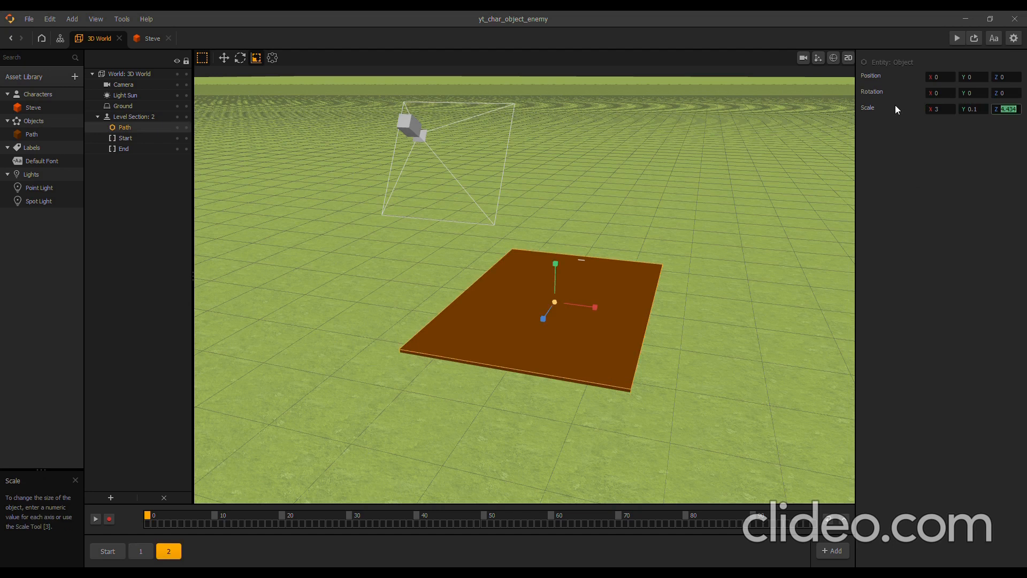
pyautogui.write('4.5')
pyautogui.press('Return')
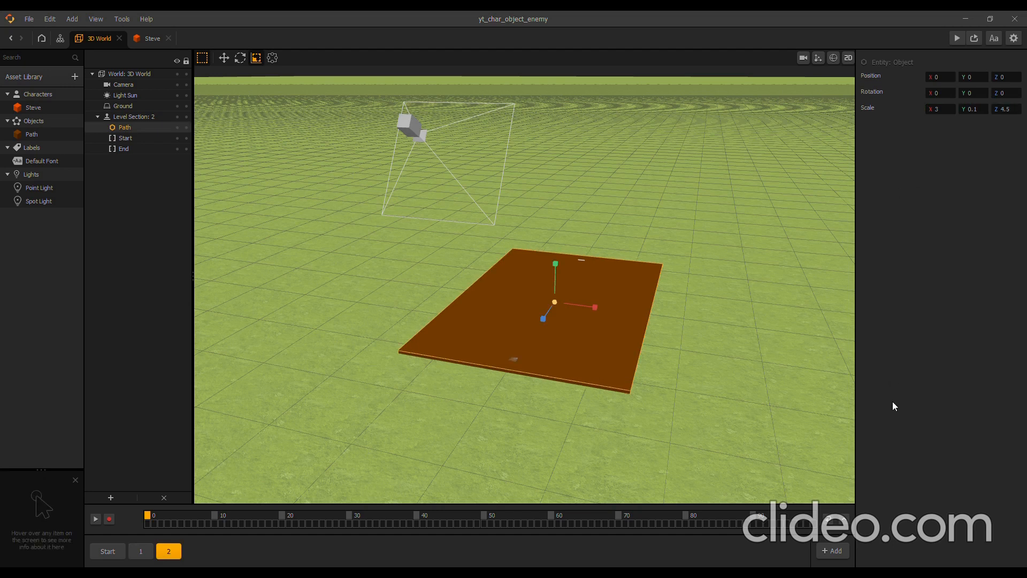
# Return to the Start section, test the cube's sideways movement on the widened path in the preview, and close the preview
pyautogui.click(109, 552)
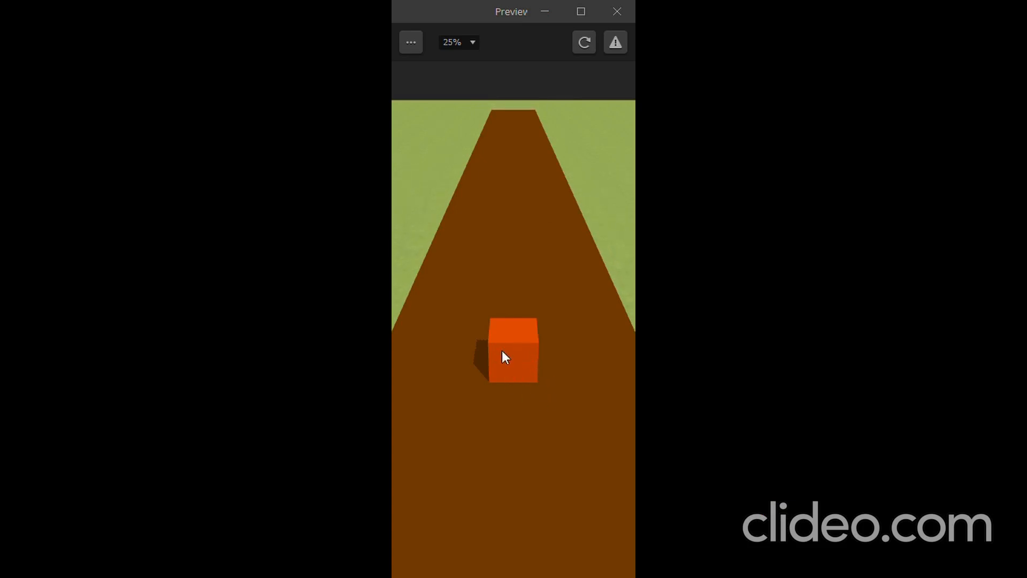
pyautogui.moveTo(512, 348)
pyautogui.mouseDown()
pyautogui.moveTo(634, 353)
pyautogui.moveTo(393, 347)
pyautogui.moveTo(573, 311)
pyautogui.moveTo(598, 362)
pyautogui.moveTo(535, 369)
pyautogui.moveTo(569, 379)
pyautogui.moveTo(423, 342)
pyautogui.moveTo(634, 316)
pyautogui.moveTo(573, 342)
pyautogui.moveTo(394, 342)
pyautogui.moveTo(634, 337)
pyautogui.moveTo(418, 340)
pyautogui.moveTo(584, 324)
pyautogui.moveTo(393, 338)
pyautogui.moveTo(633, 337)
pyautogui.moveTo(396, 337)
pyautogui.moveTo(529, 317)
pyautogui.moveTo(577, 328)
pyautogui.moveTo(396, 340)
pyautogui.moveTo(577, 329)
pyautogui.moveTo(492, 370)
pyautogui.moveTo(634, 338)
pyautogui.moveTo(423, 306)
pyautogui.moveTo(515, 350)
pyautogui.moveTo(538, 345)
pyautogui.moveTo(474, 337)
pyautogui.moveTo(507, 335)
pyautogui.moveTo(483, 345)
pyautogui.moveTo(547, 332)
pyautogui.moveTo(489, 358)
pyautogui.moveTo(499, 347)
pyautogui.mouseUp()
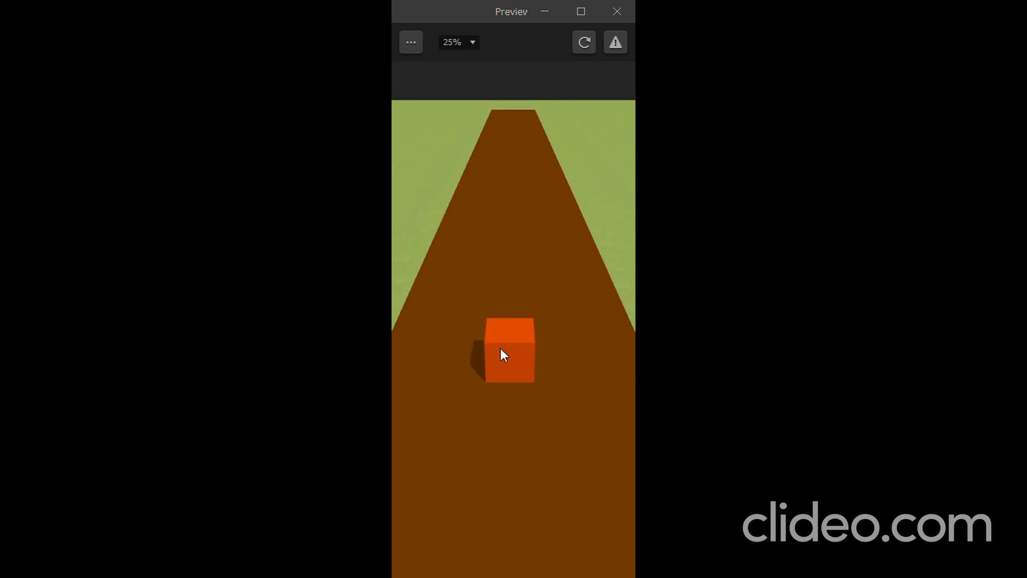
pyautogui.click(622, 12)
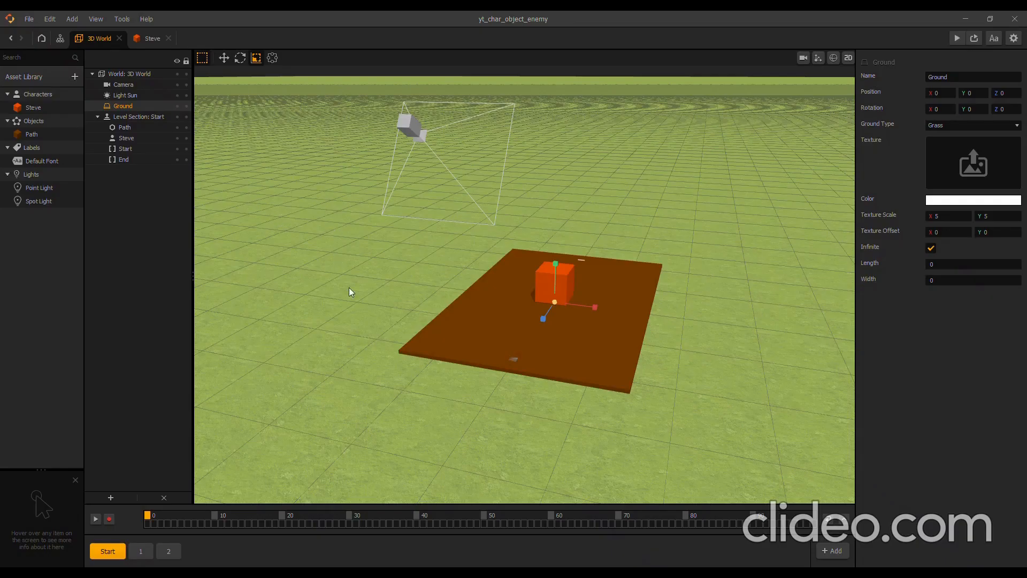
# Add a Cube shape to the asset library's objects and show its properties
pyautogui.click(30, 76)
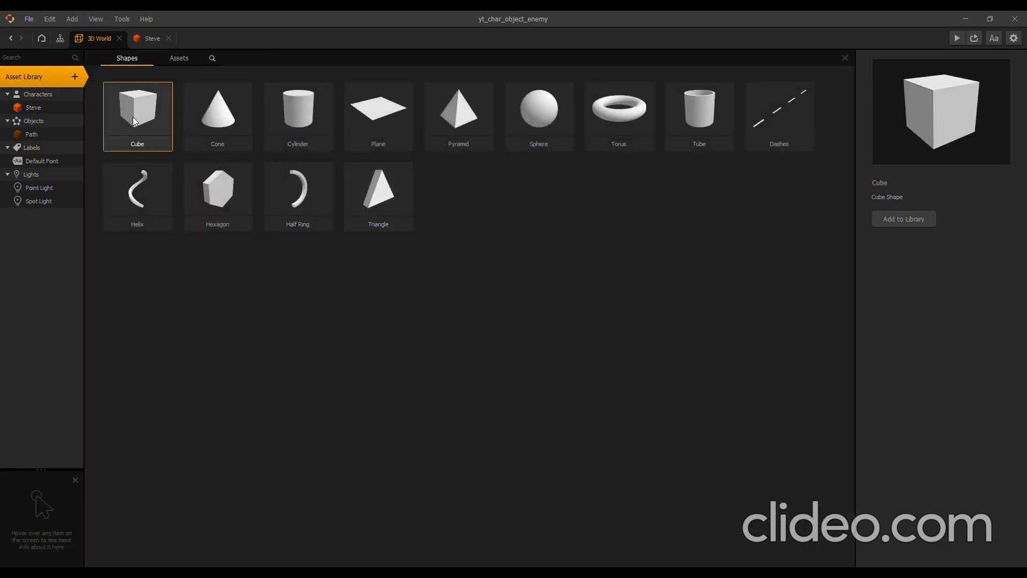
pyautogui.doubleClick(133, 117)
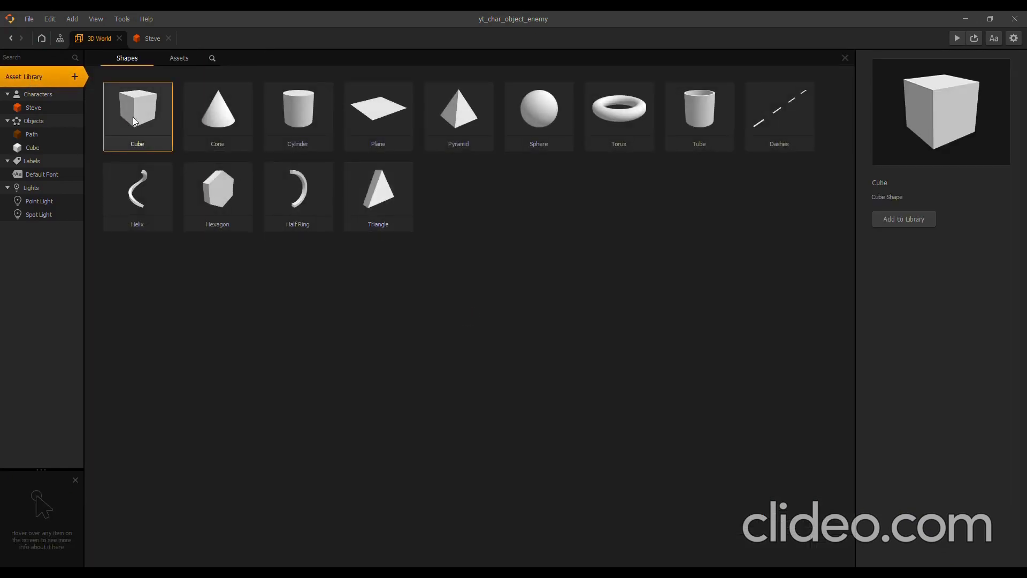
pyautogui.click(31, 150)
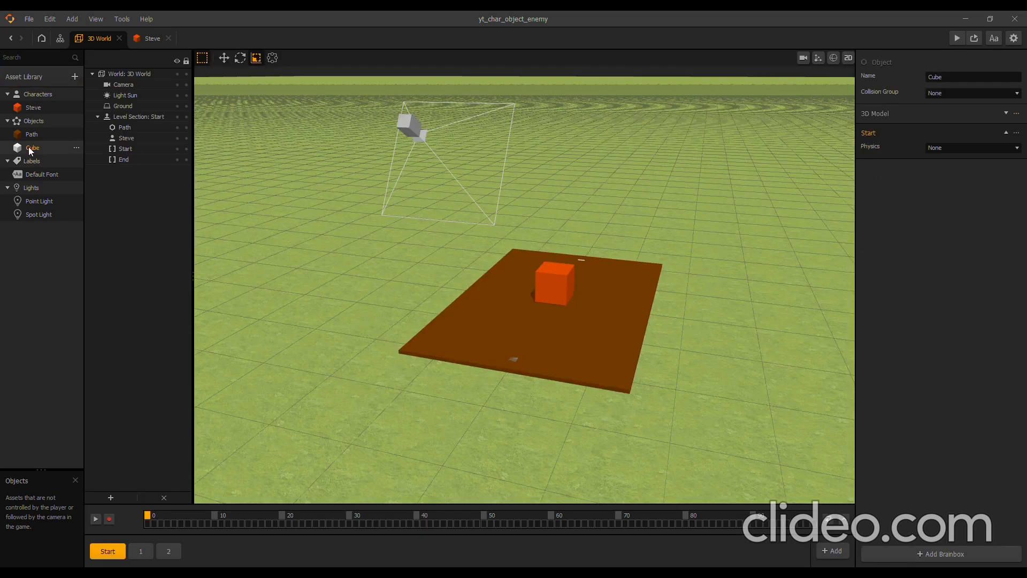
# Rename the new cube asset as Object and set its collision group to Platform
pyautogui.click(959, 80)
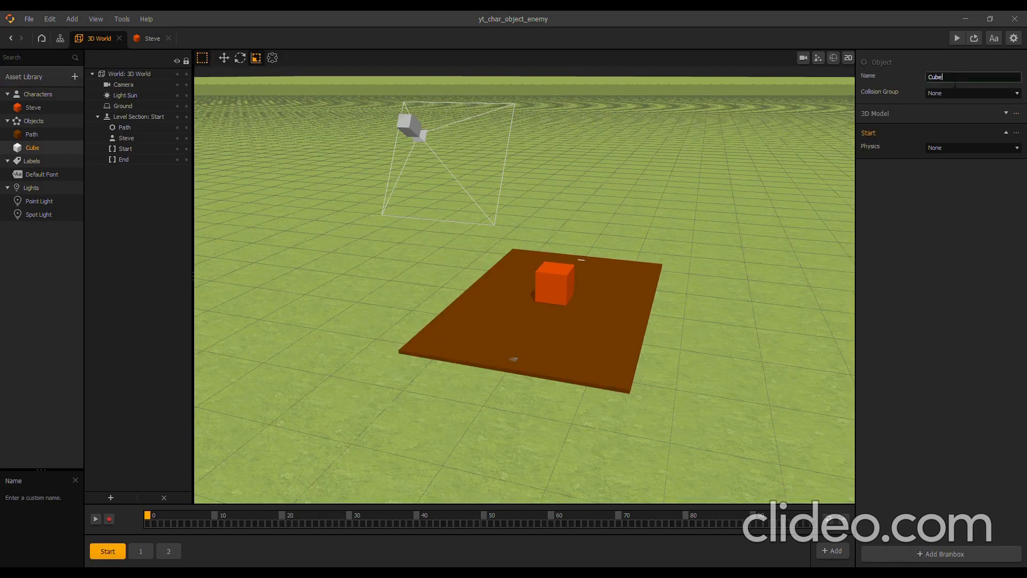
pyautogui.write('Object')
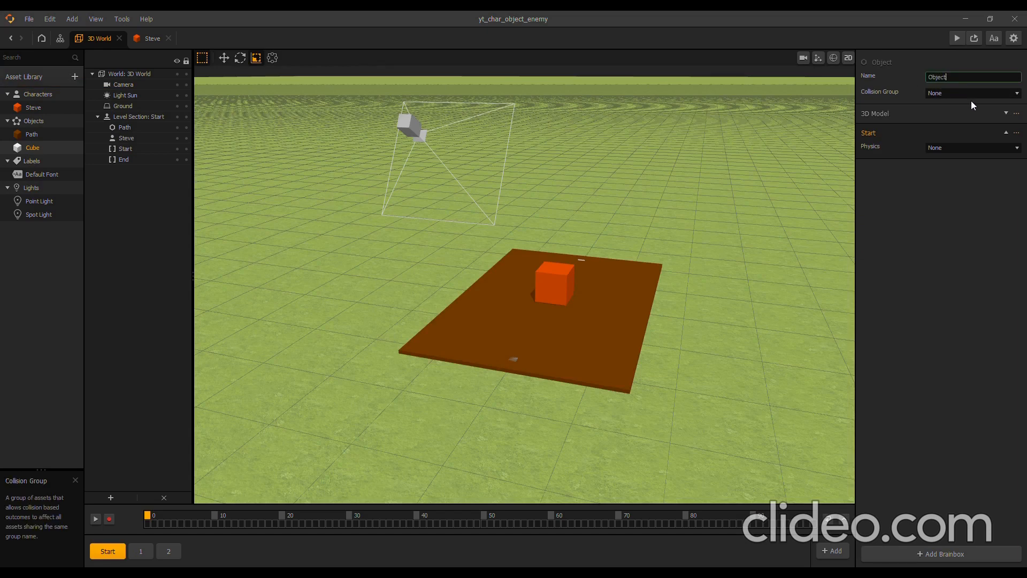
pyautogui.press('Return')
pyautogui.click(963, 138)
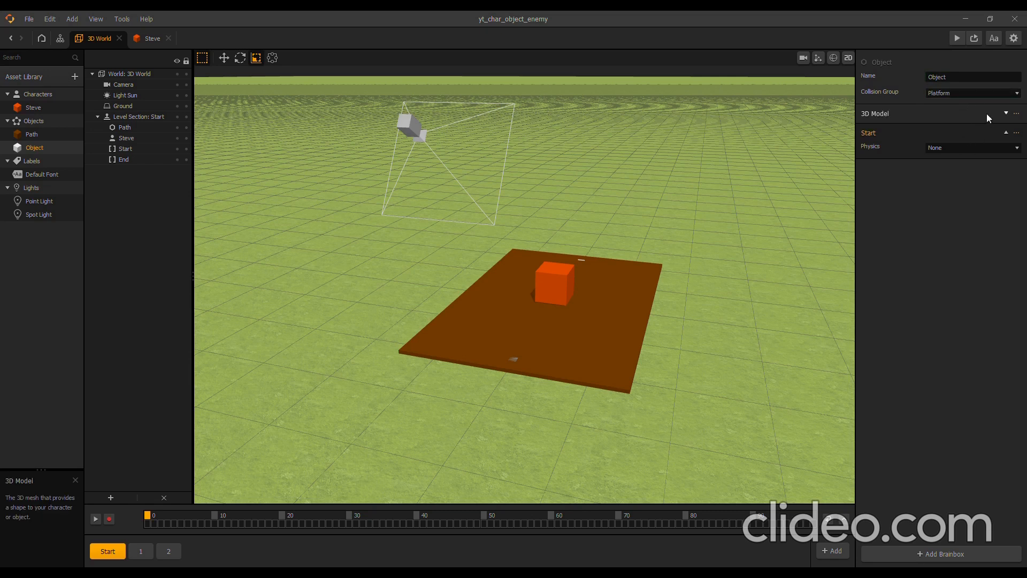
# Color the Object asset yellow and set its physics to Dynamic with Character as the affected asset
pyautogui.click(1007, 114)
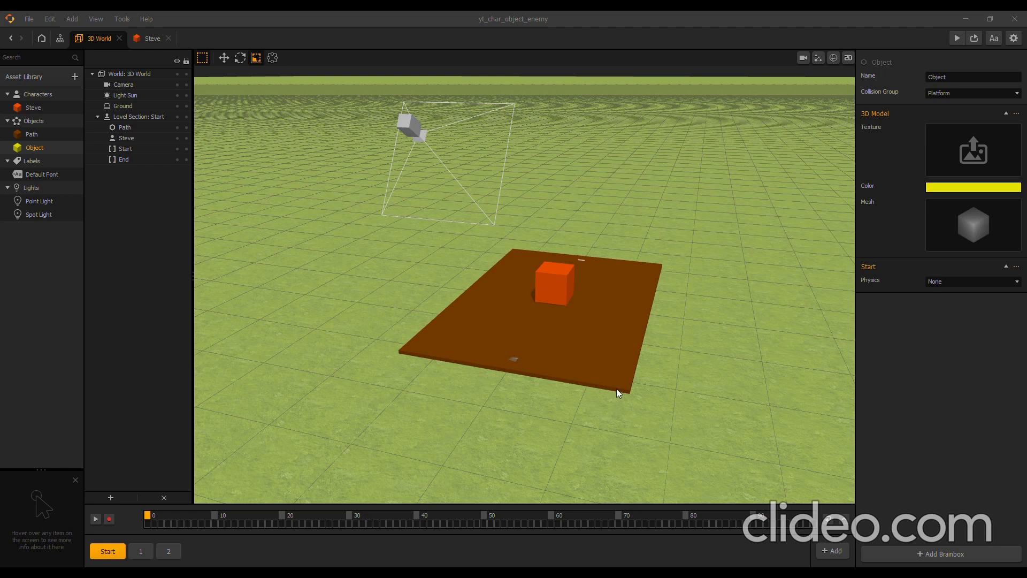
pyautogui.click(941, 317)
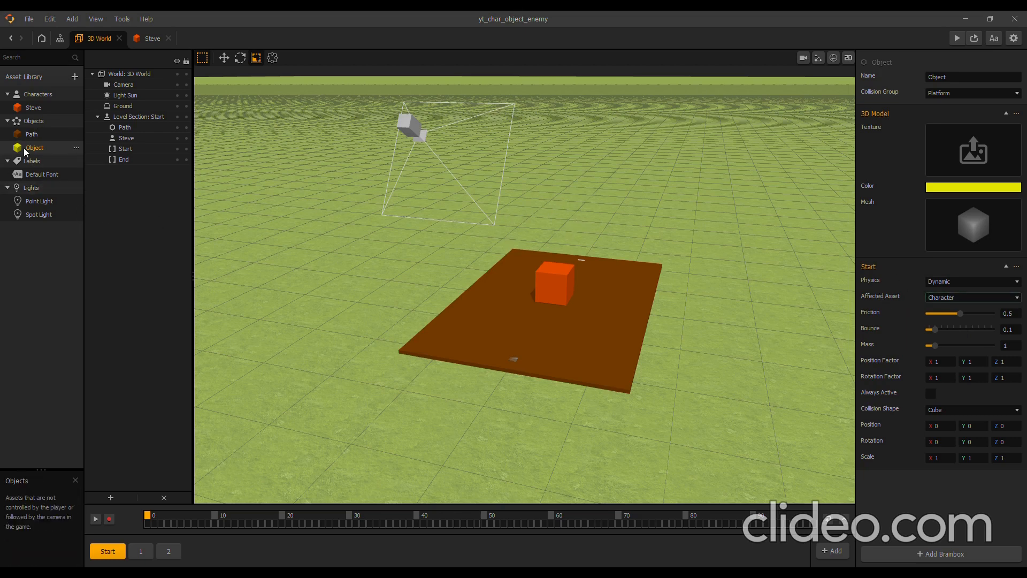
# In level section 1, place an Object cube on the path at about X 1.75, Z 0.22 and scale it to 0.5 on all axes
pyautogui.click(139, 551)
pyautogui.moveTo(35, 147); pyautogui.dragTo(630, 338)
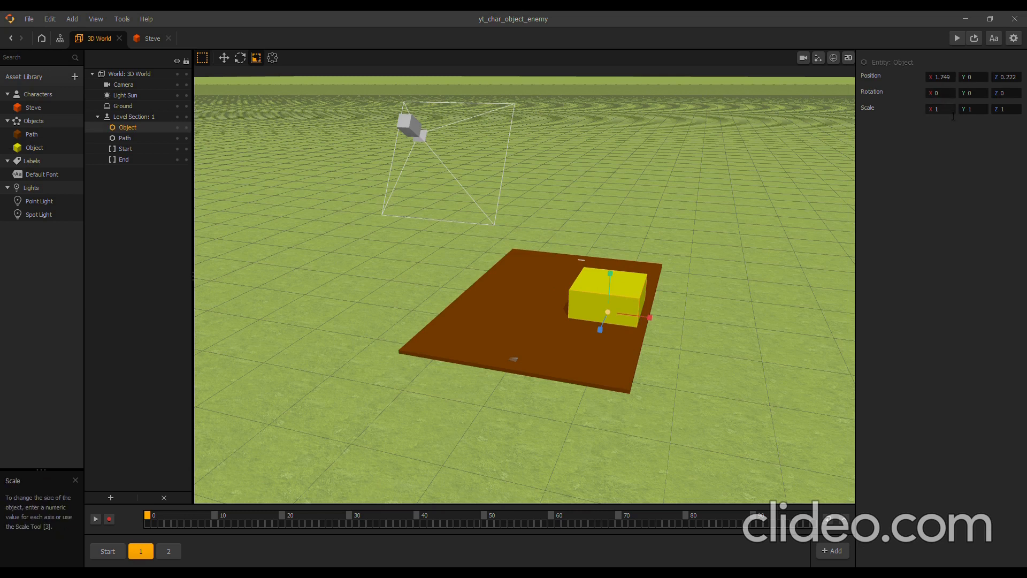
pyautogui.click(933, 109)
pyautogui.write('.5')
pyautogui.press('Tab')
pyautogui.write('.5')
pyautogui.press('Tab')
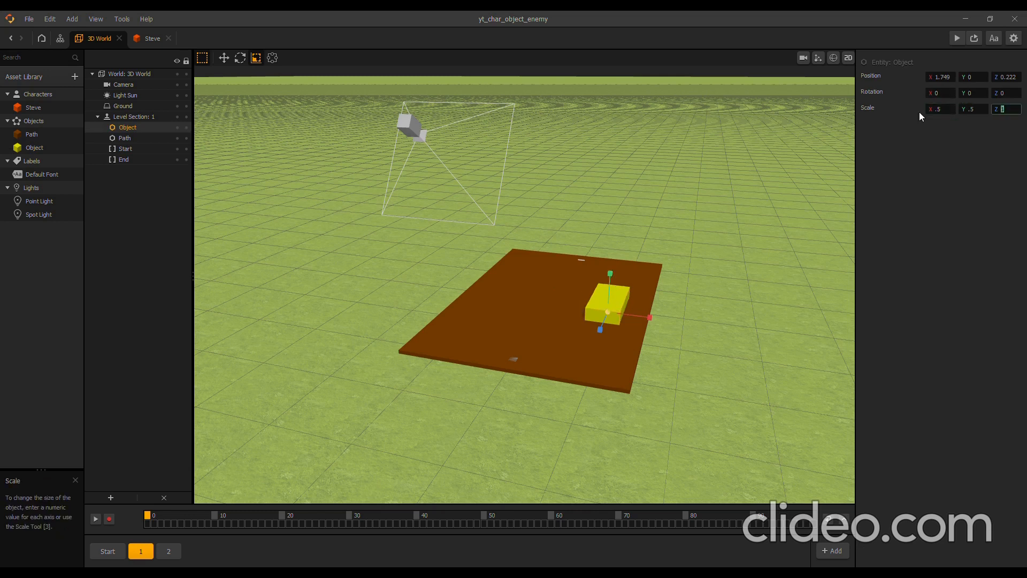
pyautogui.write('.5')
pyautogui.press('Tab')
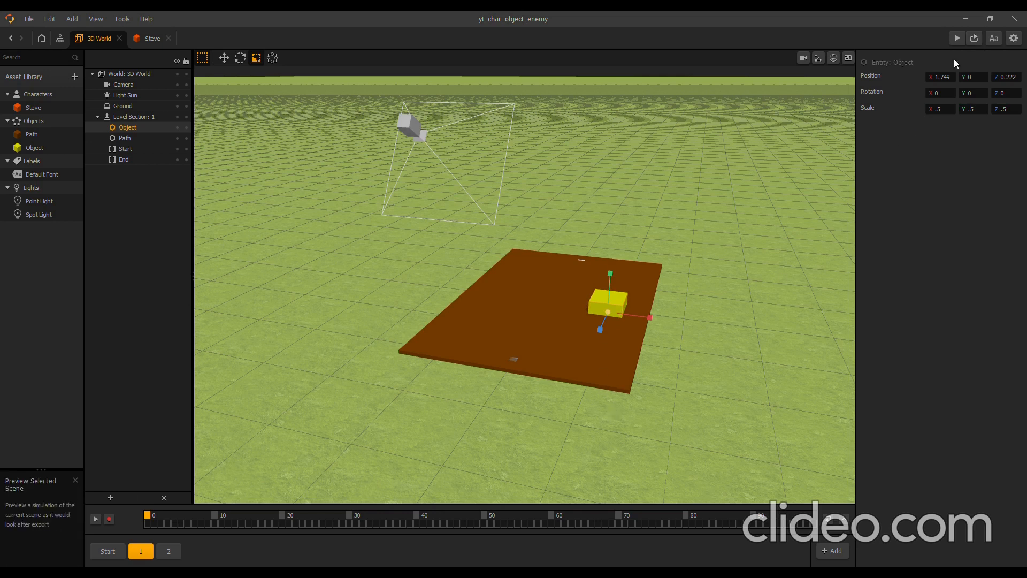
# Set the Y position of the cube in section 1 to 0.5
pyautogui.click(971, 78)
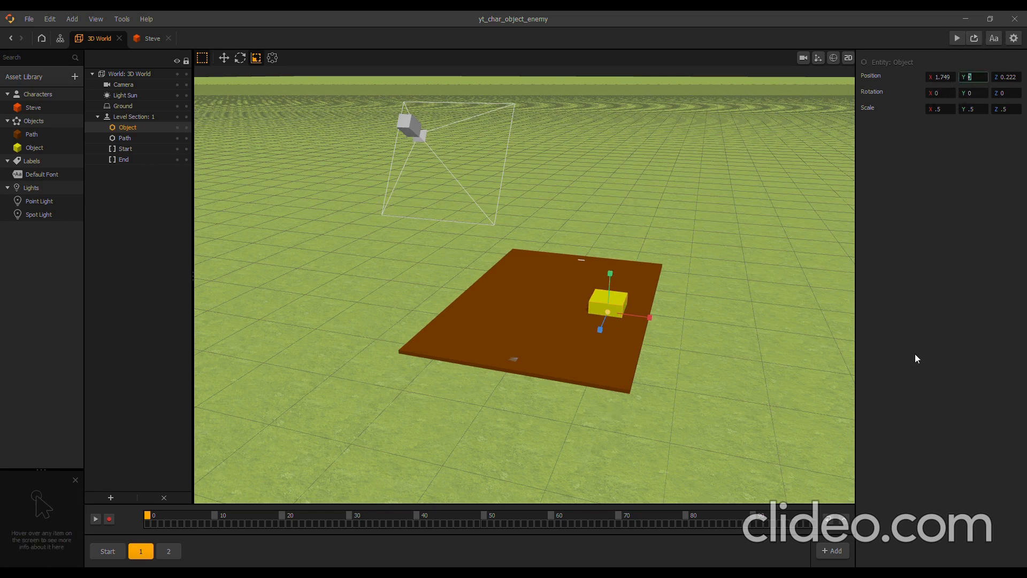
pyautogui.write('.5')
pyautogui.press('Tab')
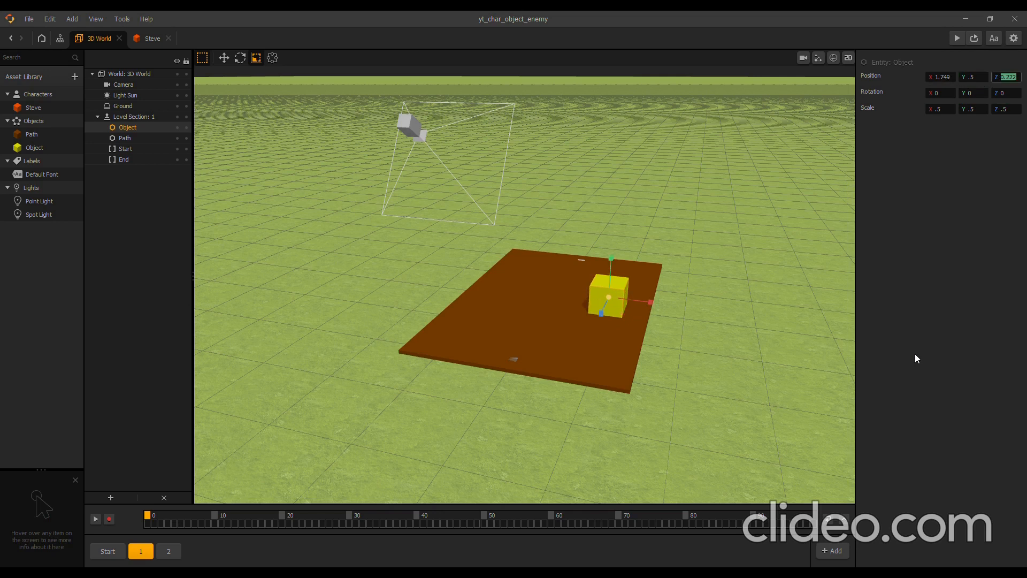
# Duplicate the cube twice and stack the copies into a three-block tower, at about Y 1.5 and Y 2.48
pyautogui.click(620, 289)
pyautogui.click(34, 147)
pyautogui.click(620, 289)
pyautogui.hotkey('ctrl', 'd')
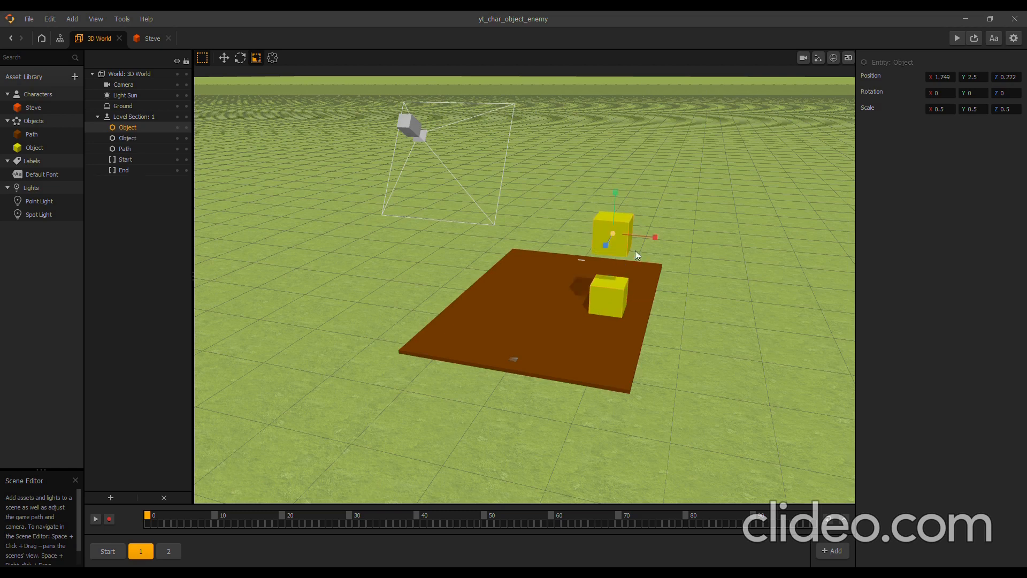
pyautogui.click(223, 58)
pyautogui.moveTo(617, 192); pyautogui.dragTo(616, 225)
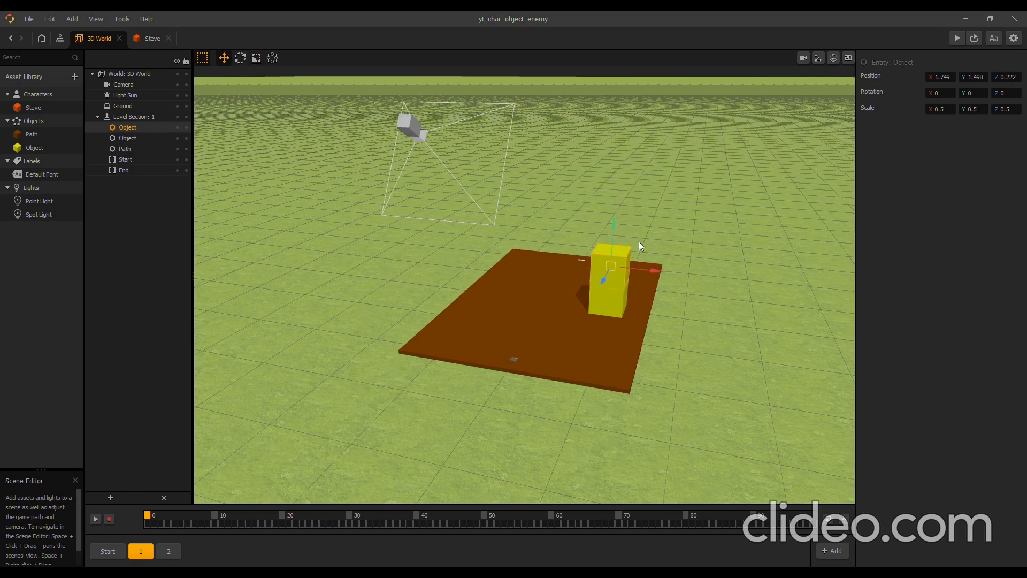
pyautogui.hotkey('ctrl', 'd')
pyautogui.moveTo(618, 156); pyautogui.dragTo(618, 192)
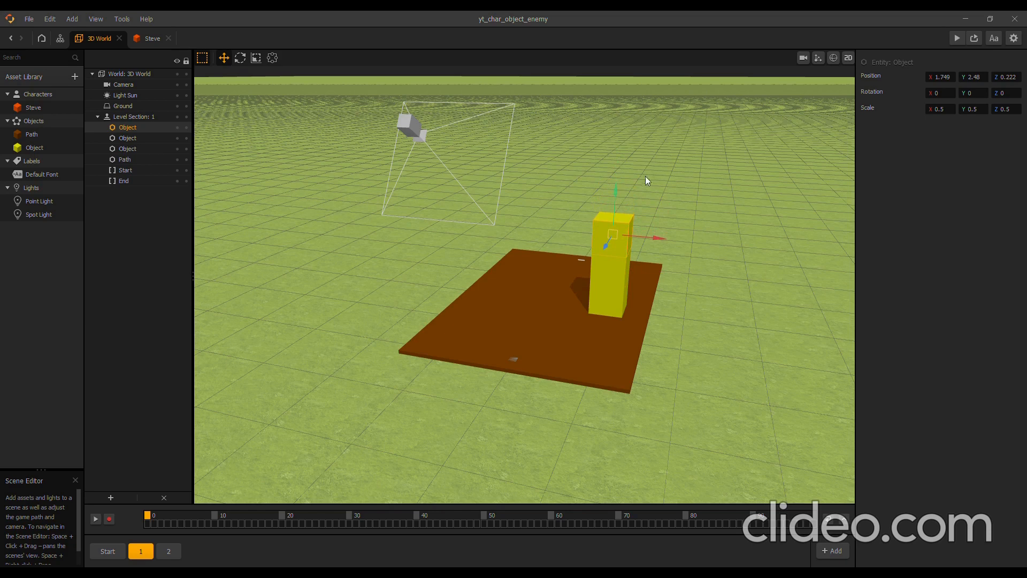
pyautogui.click(760, 275)
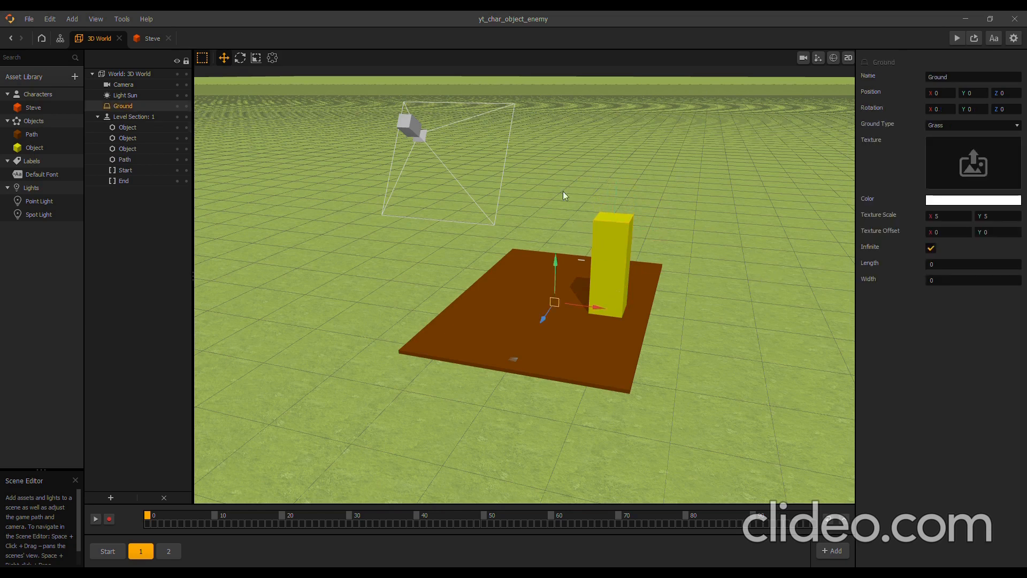
# In level section 2, place an Object cube on the path at about X -1.37, Z 2.37 and scale it to 0.5 on all axes
pyautogui.click(168, 551)
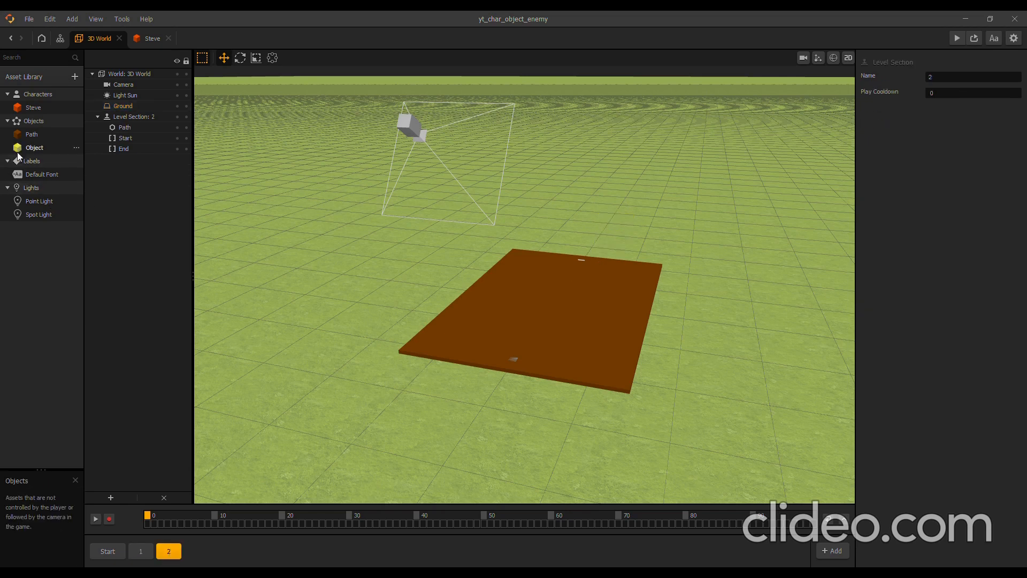
pyautogui.moveTo(18, 153); pyautogui.dragTo(509, 354)
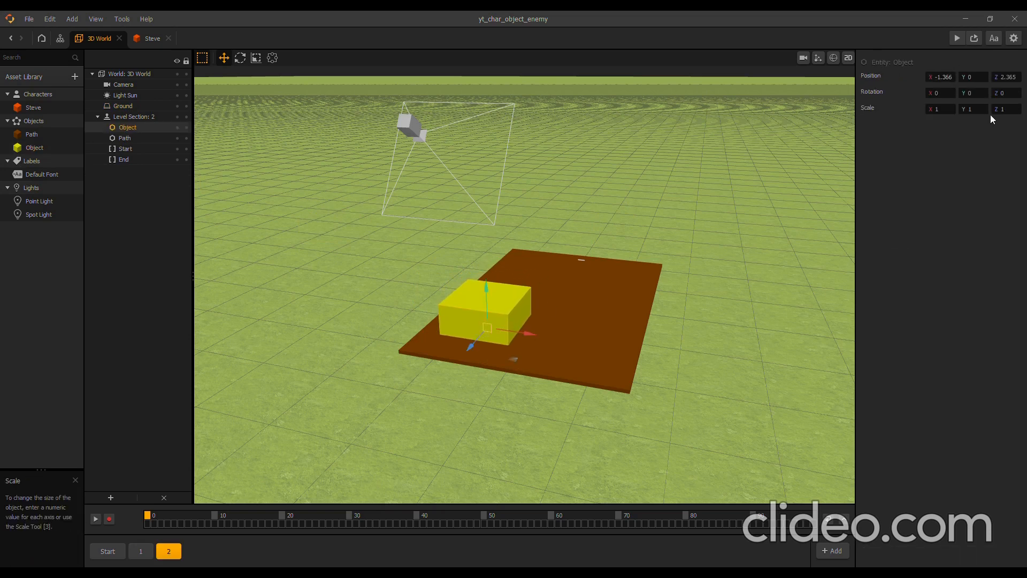
pyautogui.click(924, 110)
pyautogui.write('.5')
pyautogui.press('Tab')
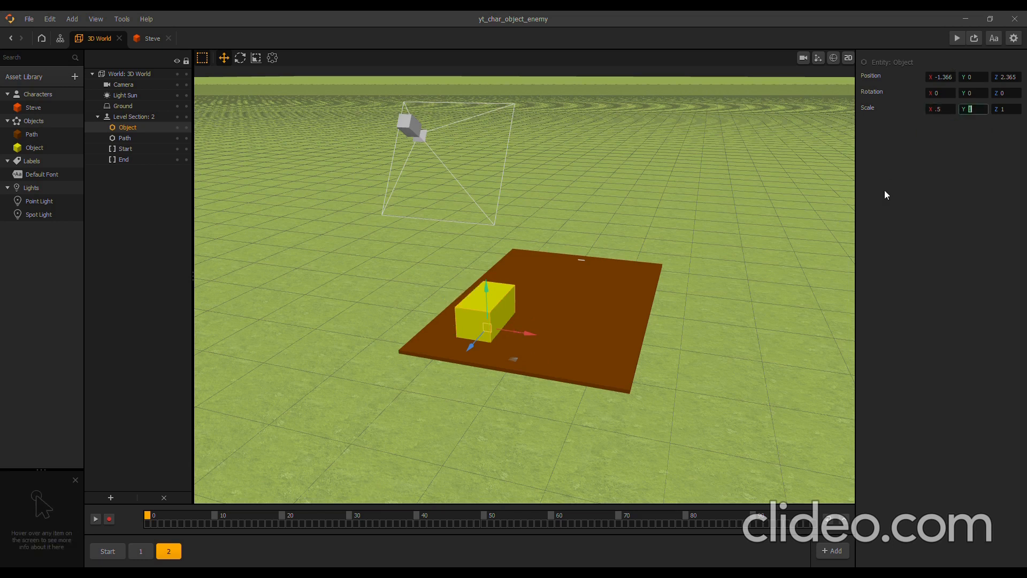
pyautogui.write('.5')
pyautogui.press('Tab')
pyautogui.write('.5')
pyautogui.press('Tab')
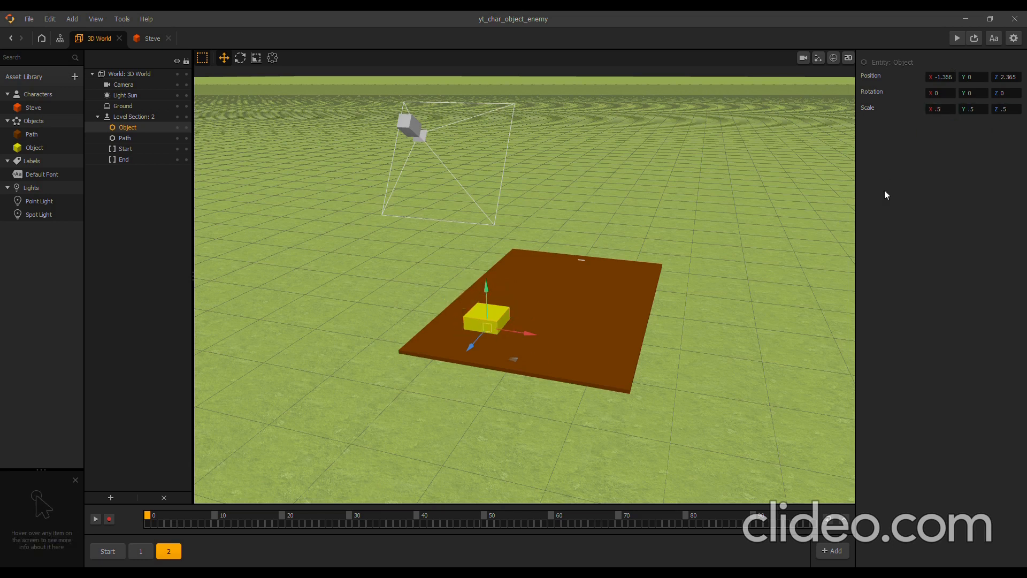
# Set the Y position of the cube in section 2 to 0.5
pyautogui.click(972, 77)
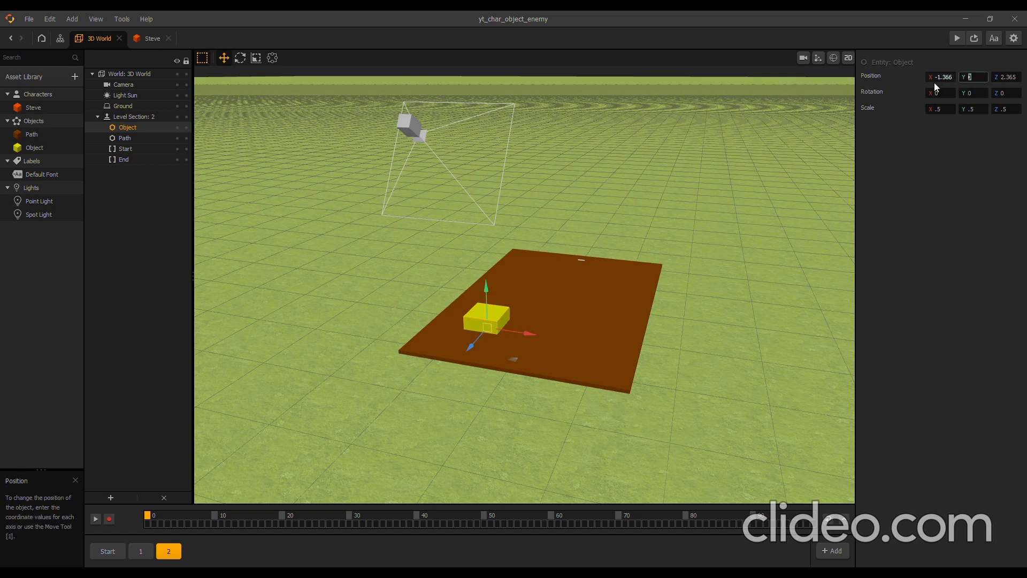
pyautogui.write('.5')
pyautogui.press('Tab')
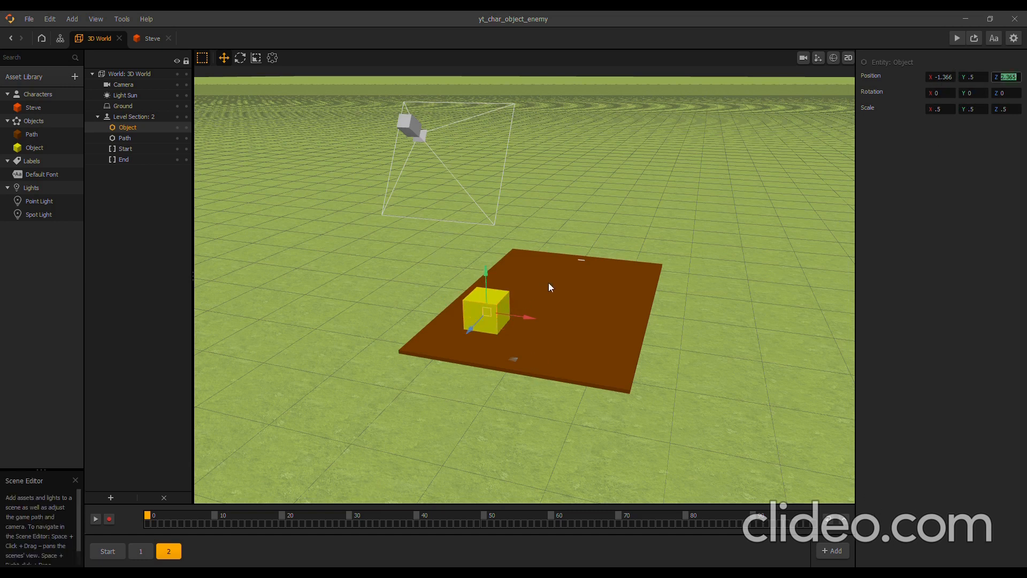
# Build a three-block tower in section 2 by duplicating the cube twice and stacking the copies, with the topmost at about Y 2.47
pyautogui.click(499, 302)
pyautogui.hotkey('ctrl', 'd')
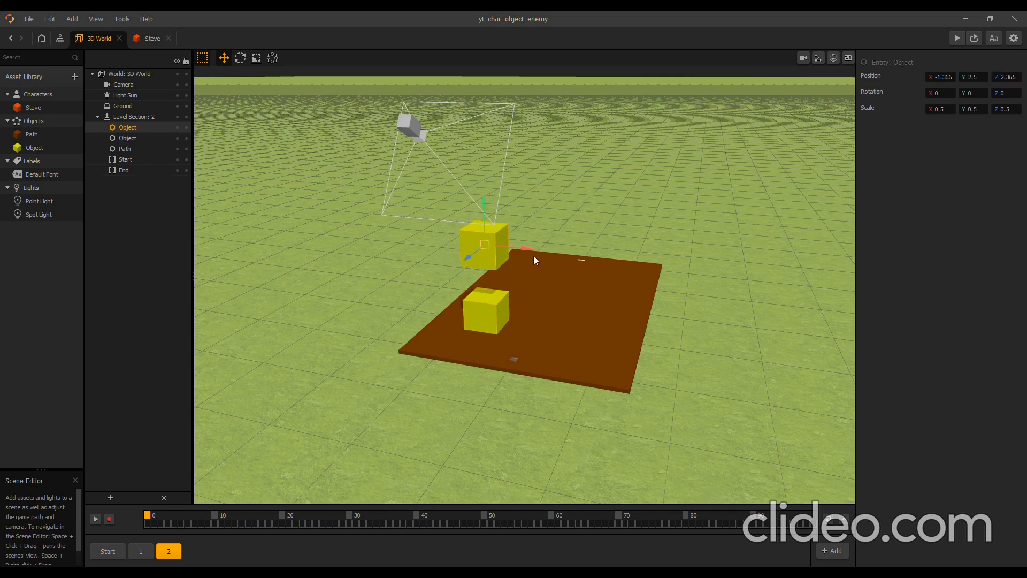
pyautogui.moveTo(484, 205); pyautogui.dragTo(485, 240)
pyautogui.hotkey('ctrl', 'd')
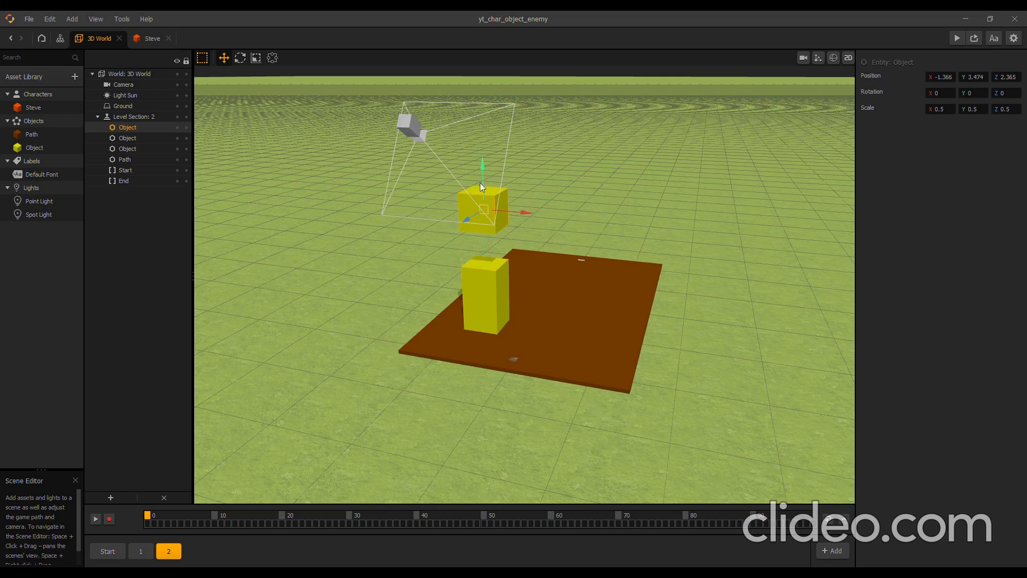
pyautogui.moveTo(485, 170); pyautogui.dragTo(488, 204)
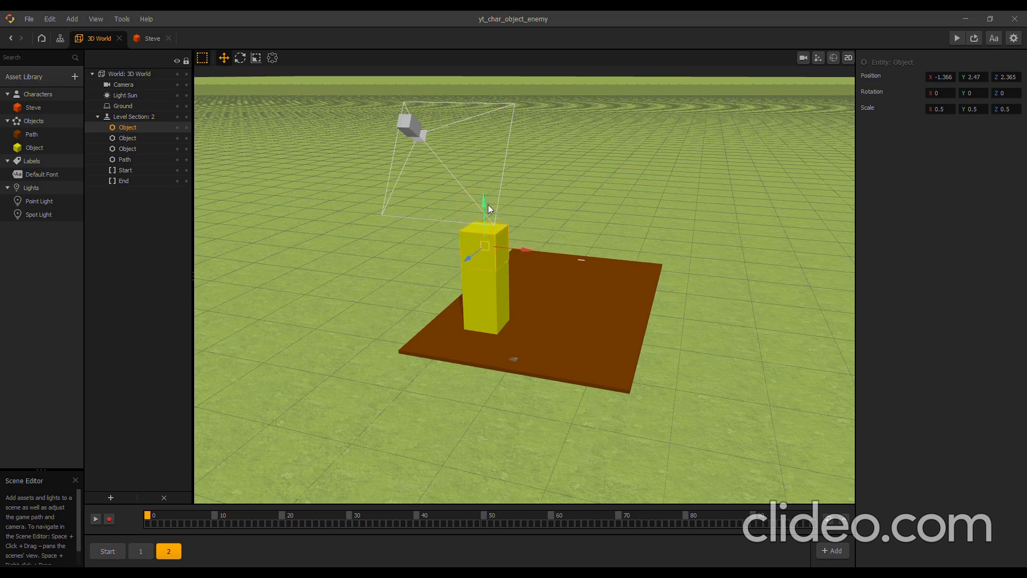
pyautogui.click(377, 248)
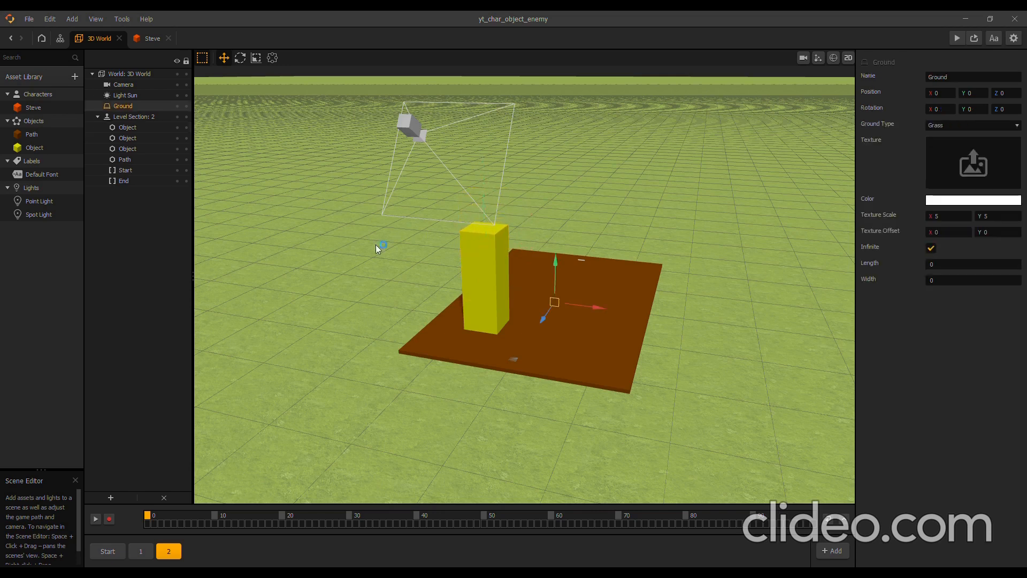
# Lock the Path and the Ground against selection in the scene
pyautogui.click(618, 290)
pyautogui.click(186, 160)
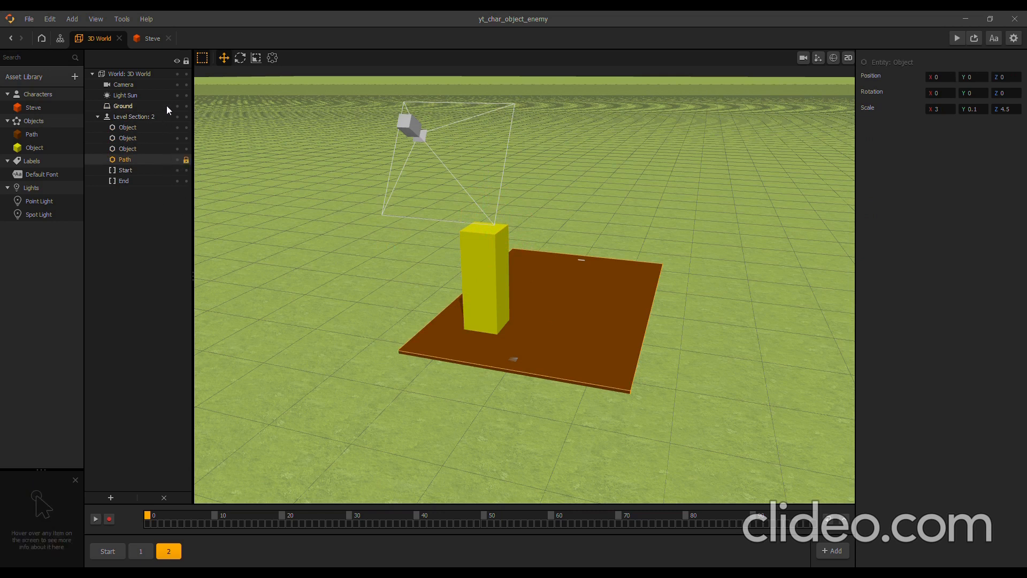
pyautogui.click(186, 106)
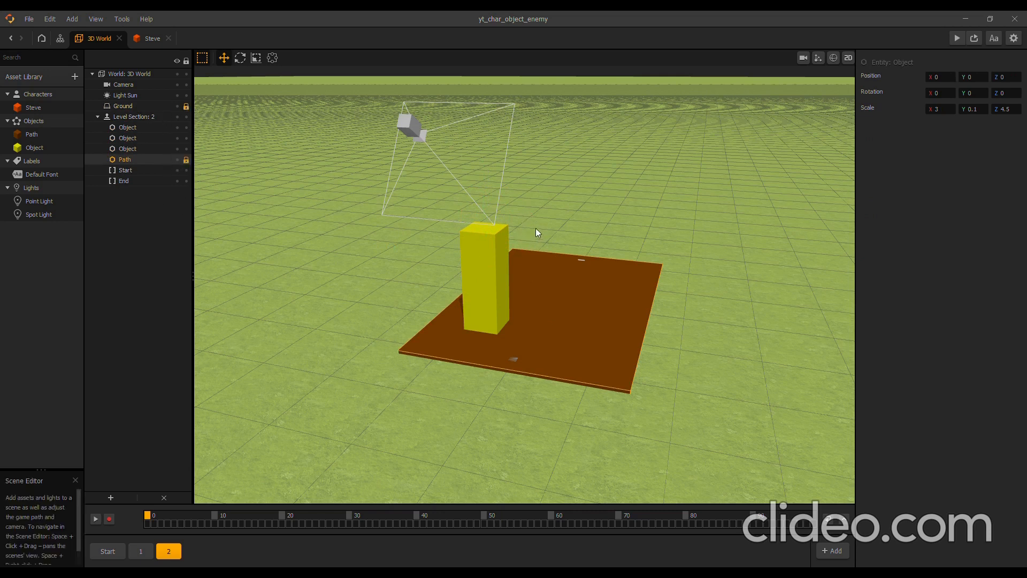
# Duplicate all three cubes of the tower together and place the copy directly beside it, at about X -0.35
pyautogui.moveTo(600, 182); pyautogui.dragTo(587, 191, button='right')
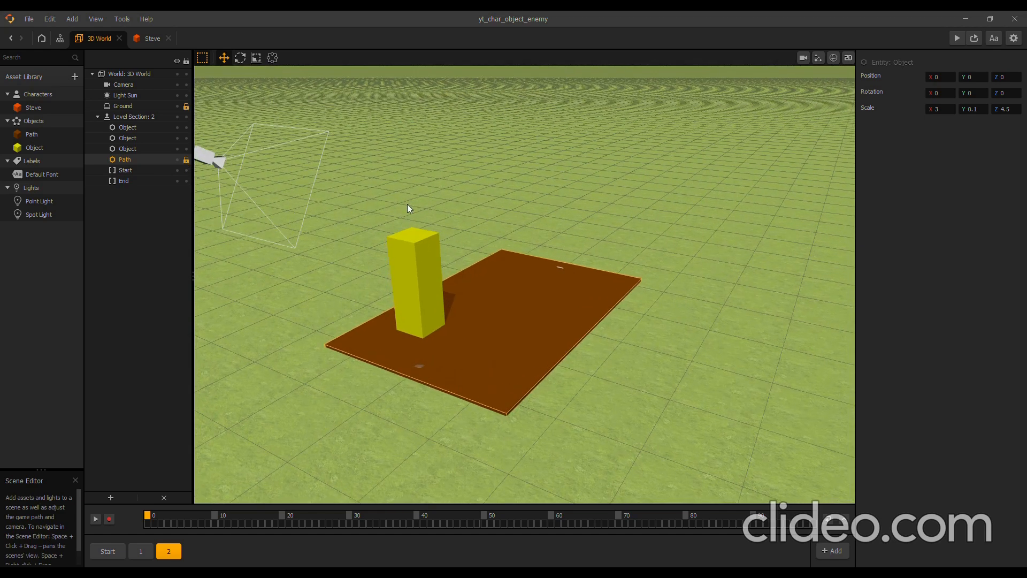
pyautogui.moveTo(405, 200); pyautogui.dragTo(425, 328)
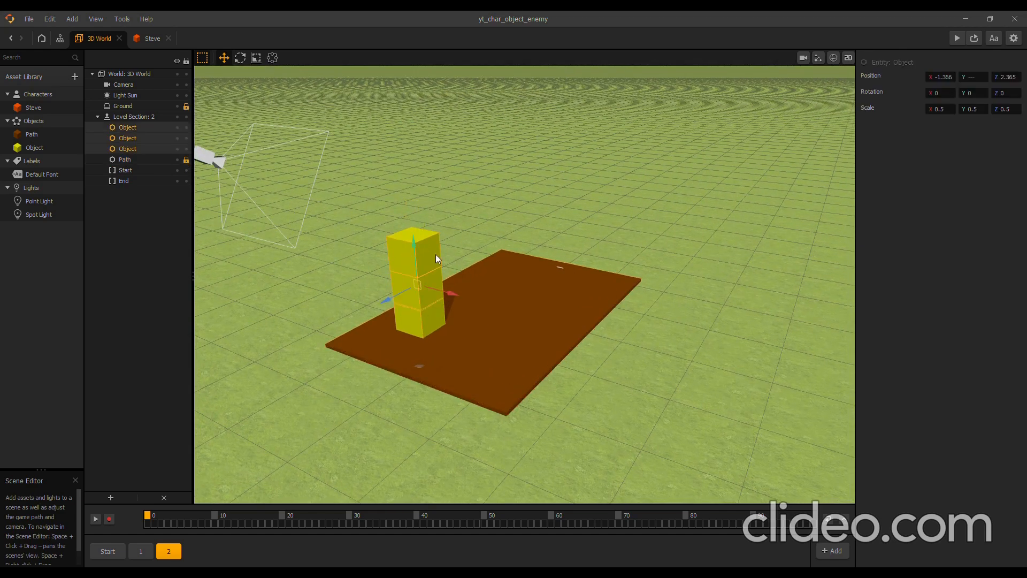
pyautogui.moveTo(483, 192); pyautogui.dragTo(504, 194, button='right')
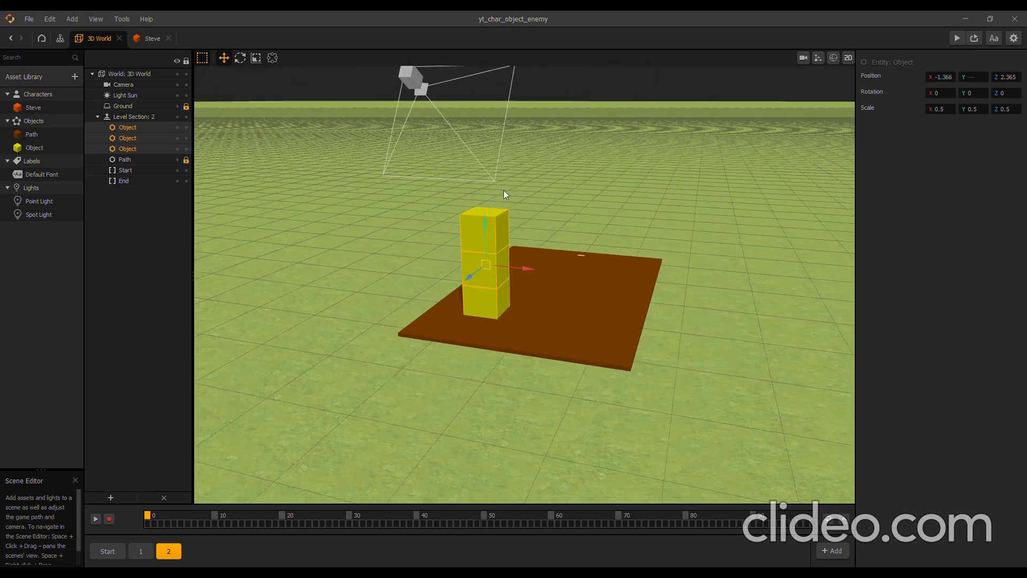
pyautogui.hotkey('ctrl', 'd')
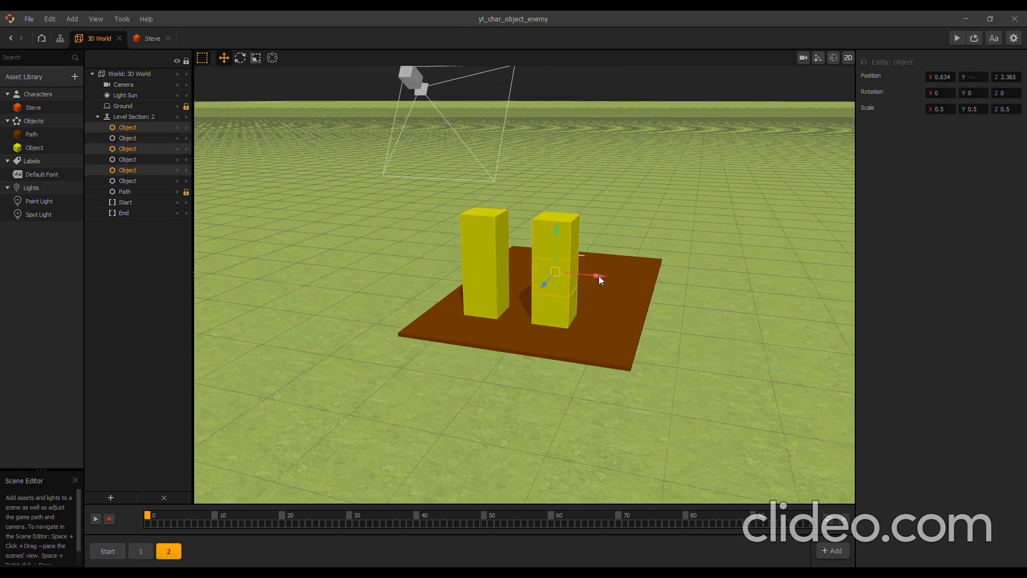
pyautogui.moveTo(599, 275); pyautogui.dragTo(561, 275)
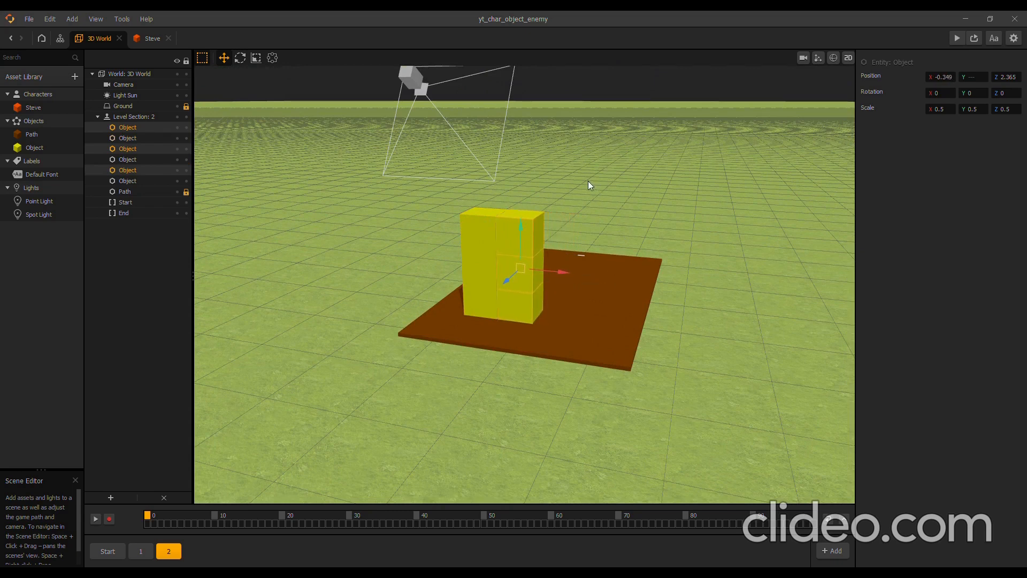
# Return to the Start section, run the game preview with the block obstacles, restarting it several times, and close the preview
pyautogui.click(143, 555)
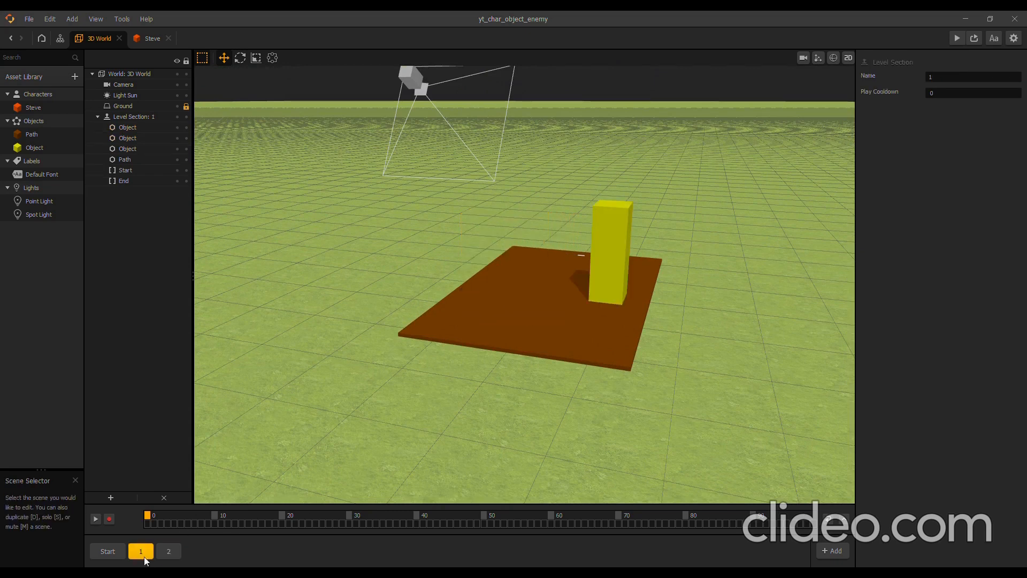
pyautogui.click(106, 553)
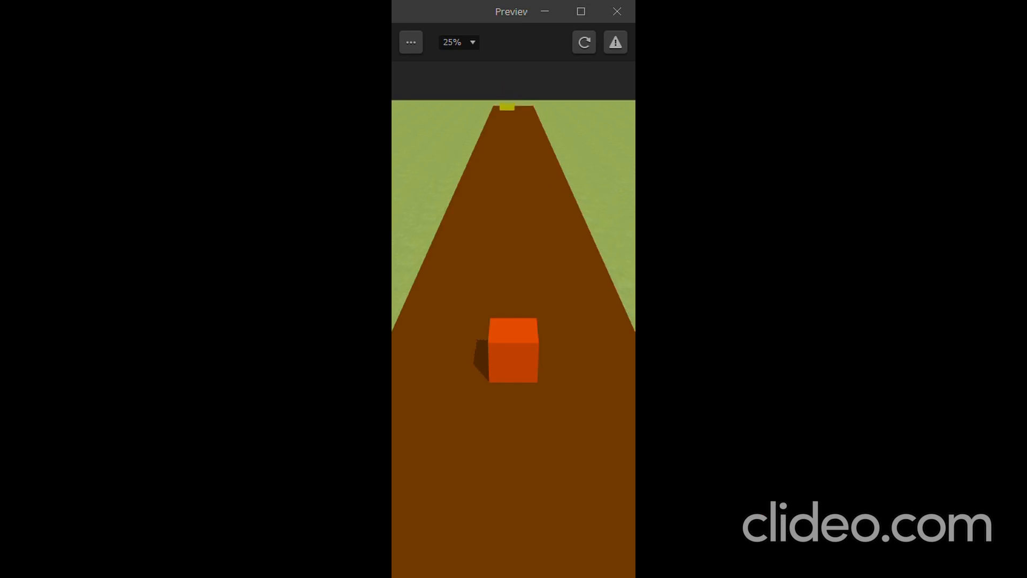
pyautogui.click(584, 42)
pyautogui.click(587, 40)
pyautogui.click(584, 41)
pyautogui.click(584, 43)
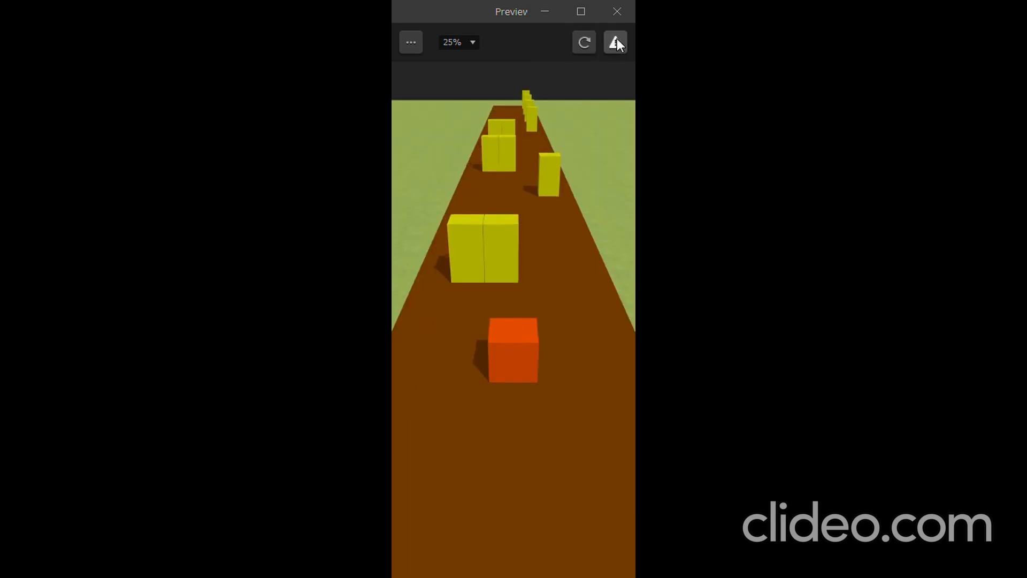
pyautogui.click(617, 11)
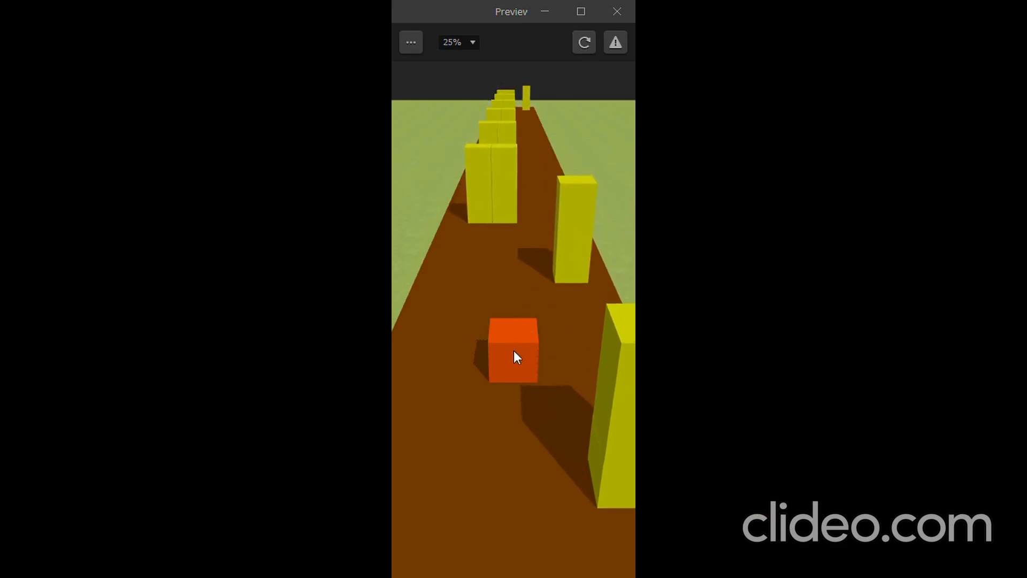
# Test the dynamic block towers in the preview by steering the orange cube sideways into them, and close the preview
pyautogui.moveTo(534, 351)
pyautogui.mouseDown()
pyautogui.moveTo(631, 351)
pyautogui.moveTo(547, 302)
pyautogui.moveTo(486, 287)
pyautogui.moveTo(563, 299)
pyautogui.moveTo(503, 296)
pyautogui.moveTo(484, 267)
pyautogui.moveTo(511, 243)
pyautogui.moveTo(506, 227)
pyautogui.moveTo(494, 348)
pyautogui.moveTo(598, 317)
pyautogui.moveTo(504, 302)
pyautogui.moveTo(592, 314)
pyautogui.moveTo(465, 288)
pyautogui.moveTo(503, 284)
pyautogui.moveTo(412, 257)
pyautogui.moveTo(396, 268)
pyautogui.moveTo(543, 292)
pyautogui.moveTo(515, 255)
pyautogui.moveTo(481, 343)
pyautogui.moveTo(519, 364)
pyautogui.moveTo(493, 356)
pyautogui.moveTo(449, 372)
pyautogui.moveTo(530, 348)
pyautogui.moveTo(569, 321)
pyautogui.moveTo(546, 346)
pyautogui.moveTo(599, 337)
pyautogui.moveTo(486, 378)
pyautogui.moveTo(476, 361)
pyautogui.moveTo(430, 352)
pyautogui.moveTo(540, 336)
pyautogui.moveTo(417, 327)
pyautogui.moveTo(592, 319)
pyautogui.moveTo(396, 320)
pyautogui.moveTo(481, 332)
pyautogui.moveTo(550, 358)
pyautogui.mouseUp()
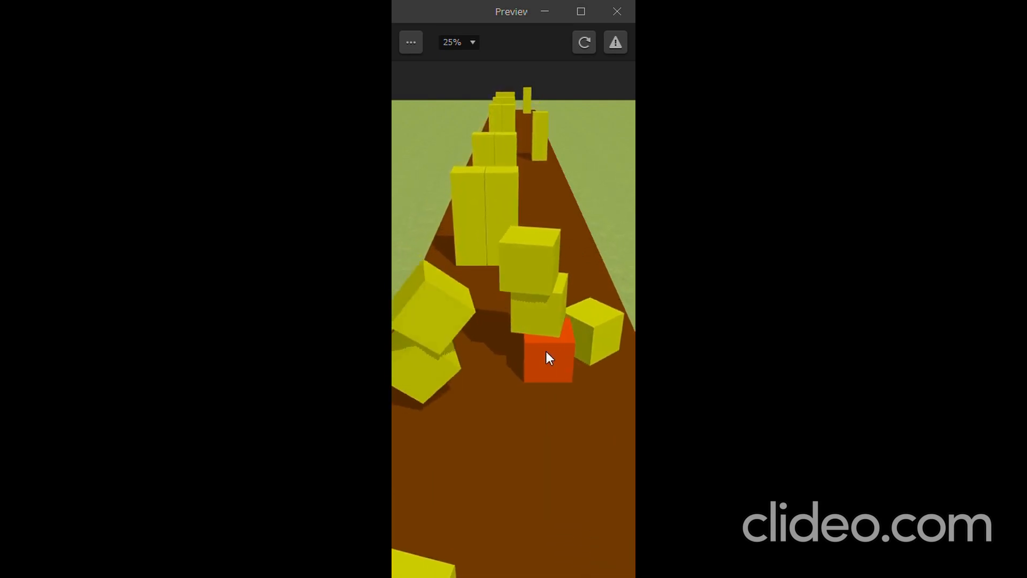
pyautogui.moveTo(429, 313)
pyautogui.mouseDown()
pyautogui.moveTo(534, 328)
pyautogui.moveTo(499, 342)
pyautogui.moveTo(459, 344)
pyautogui.moveTo(533, 328)
pyautogui.moveTo(460, 300)
pyautogui.moveTo(583, 265)
pyautogui.moveTo(627, 268)
pyautogui.moveTo(540, 265)
pyautogui.mouseUp()
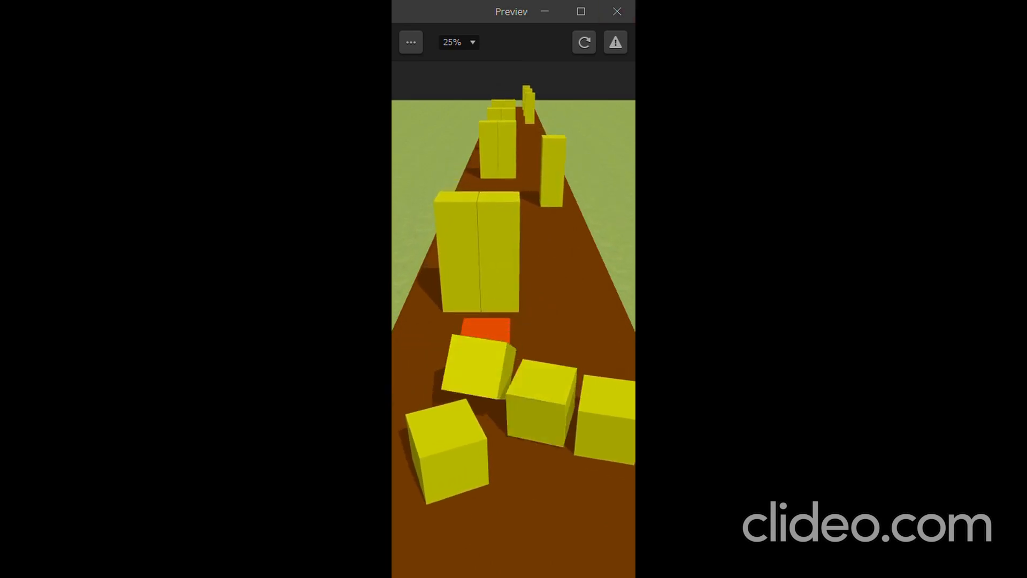
pyautogui.click(618, 12)
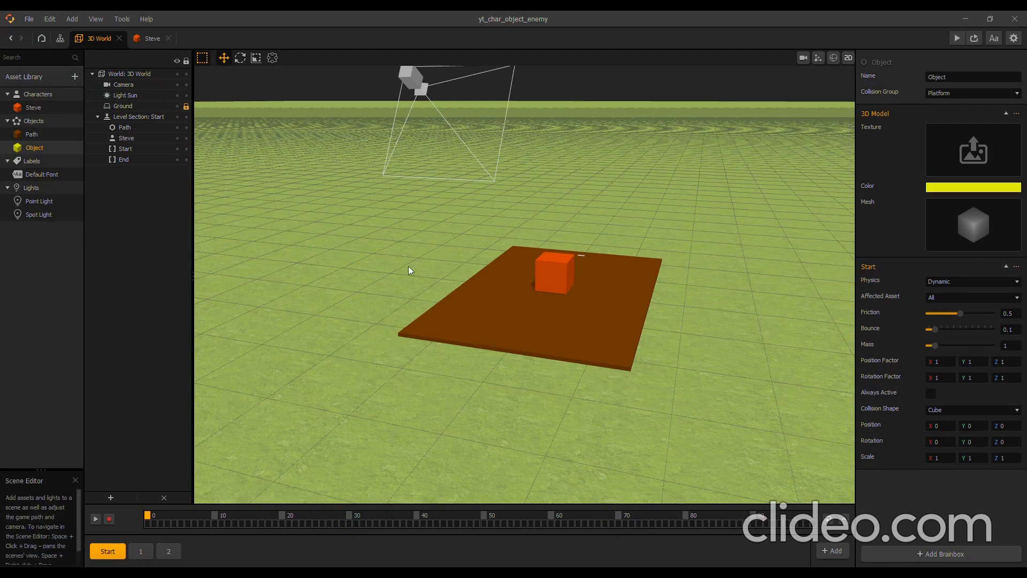
# Add a Cone shape to the asset library, name it Enemy and assign it to the Enemy collision group
pyautogui.click(35, 75)
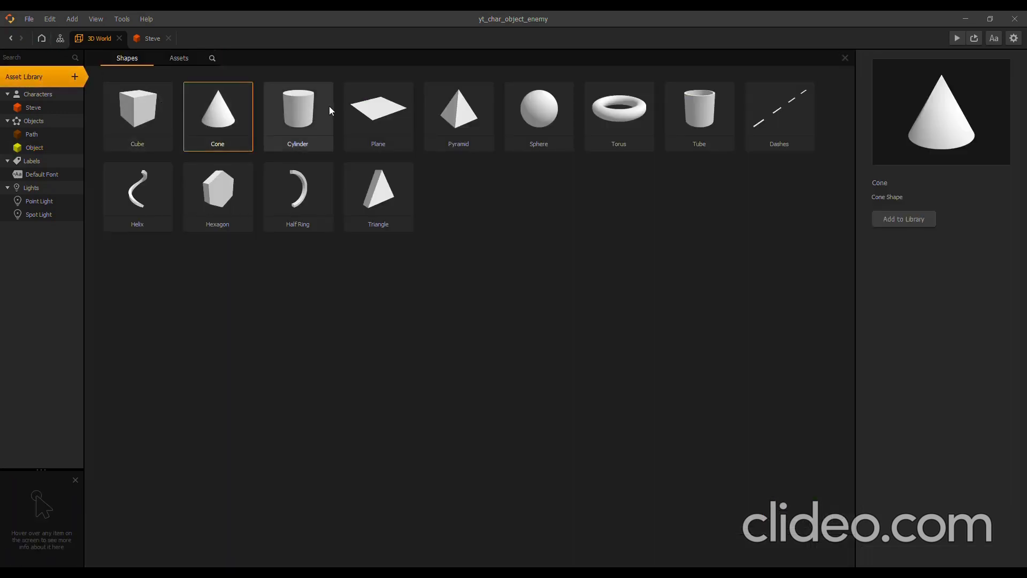
pyautogui.doubleClick(222, 119)
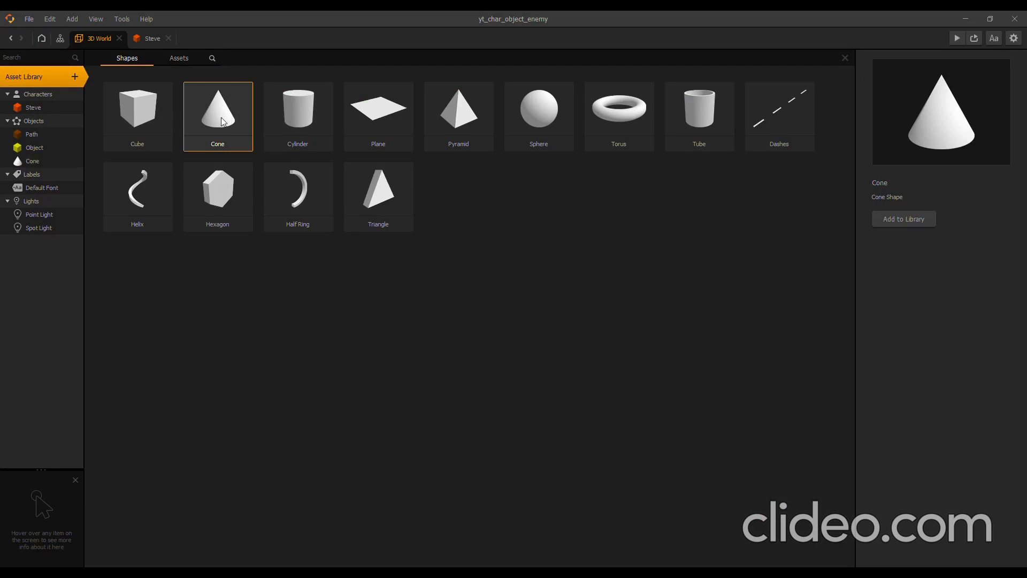
pyautogui.click(26, 160)
pyautogui.click(962, 79)
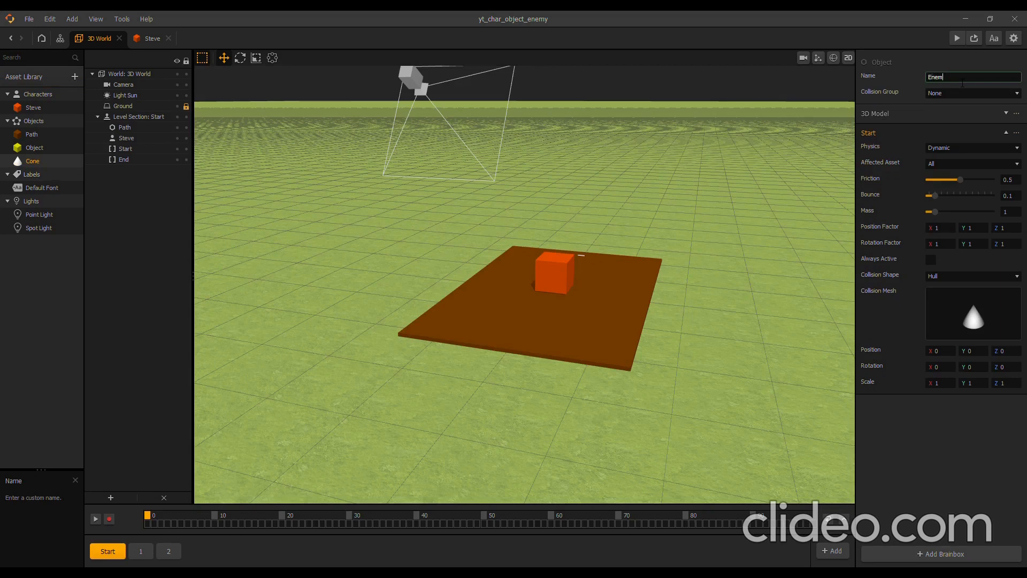
pyautogui.press('Return')
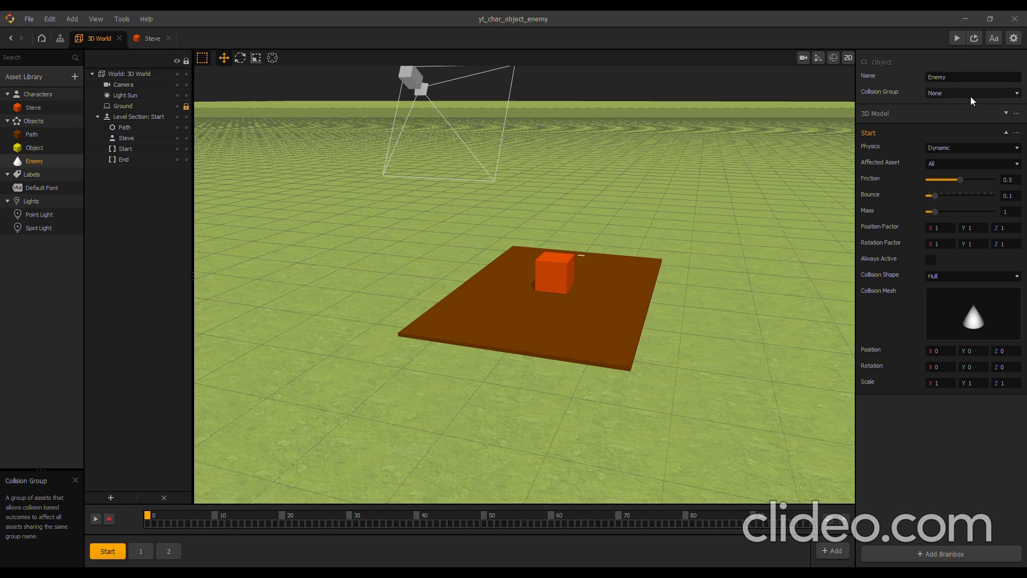
pyautogui.click(956, 125)
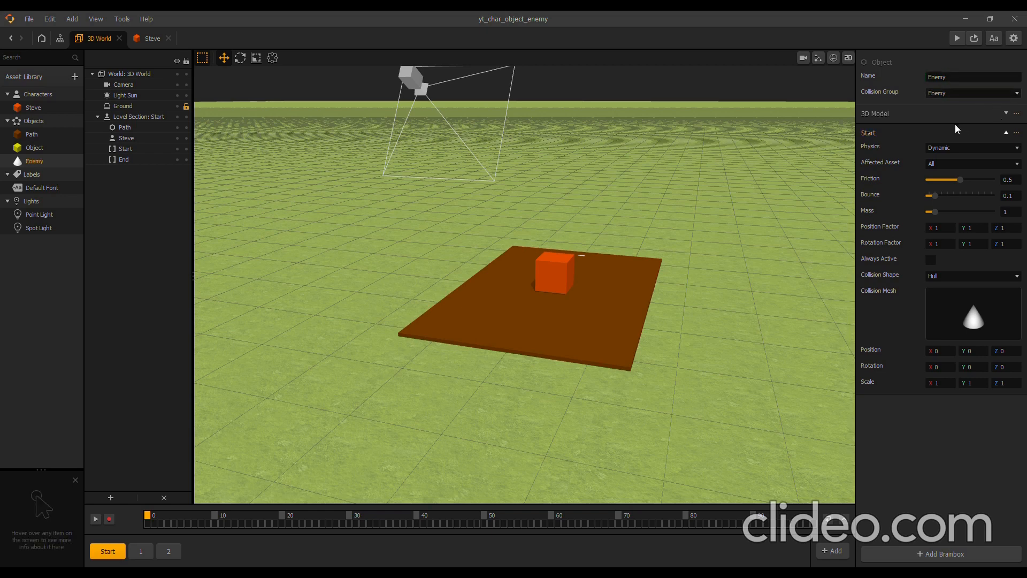
# Colour the Enemy cone dark green and make its physics Kinematic with Character as the affected asset
pyautogui.click(1007, 115)
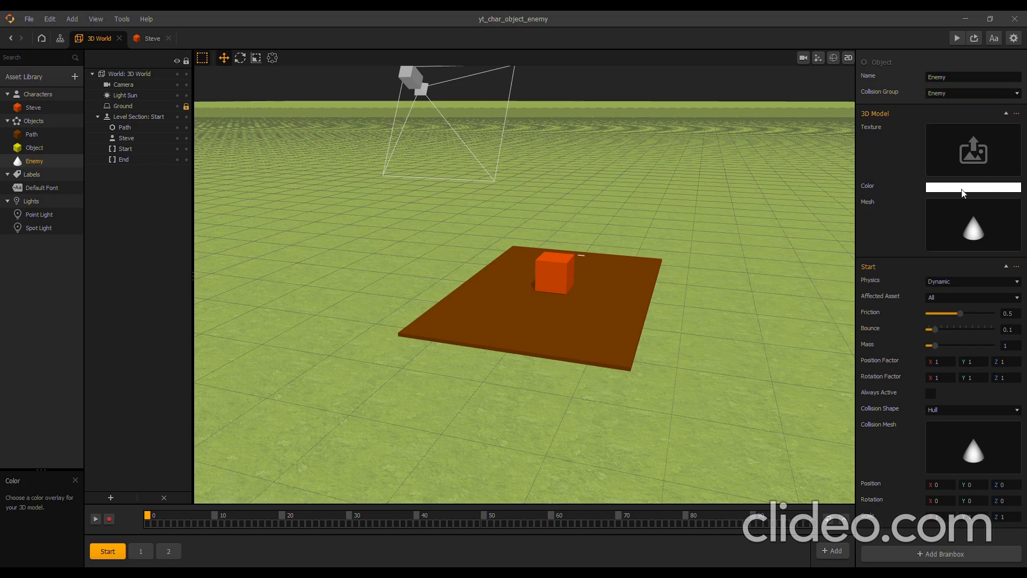
pyautogui.click(589, 201)
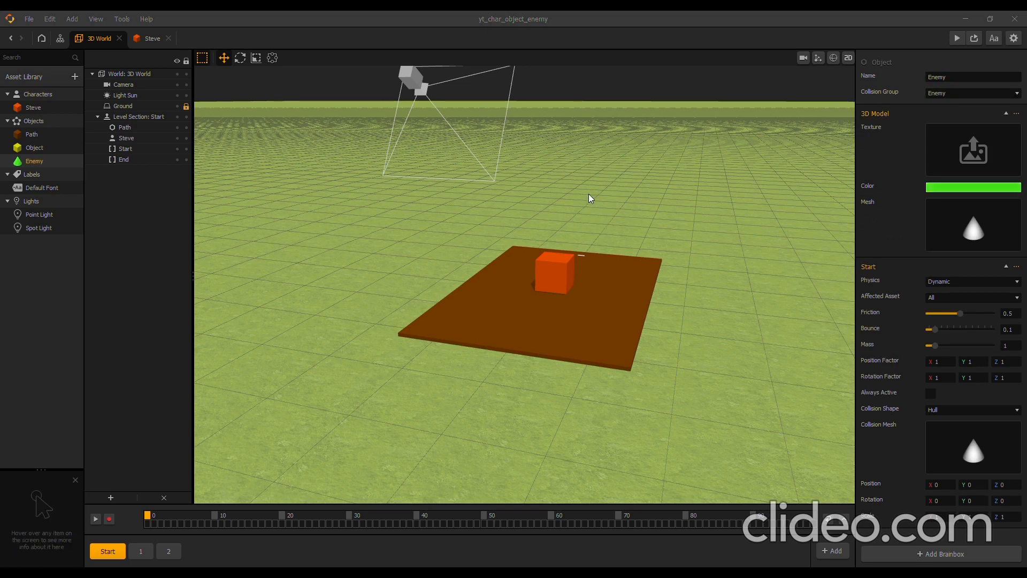
pyautogui.click(589, 195)
pyautogui.click(585, 195)
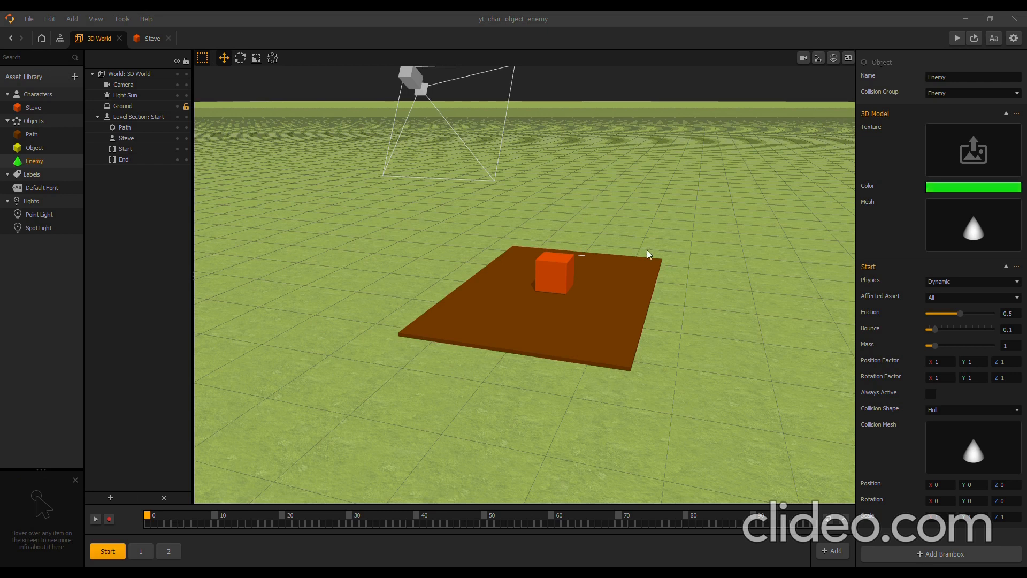
pyautogui.click(637, 233)
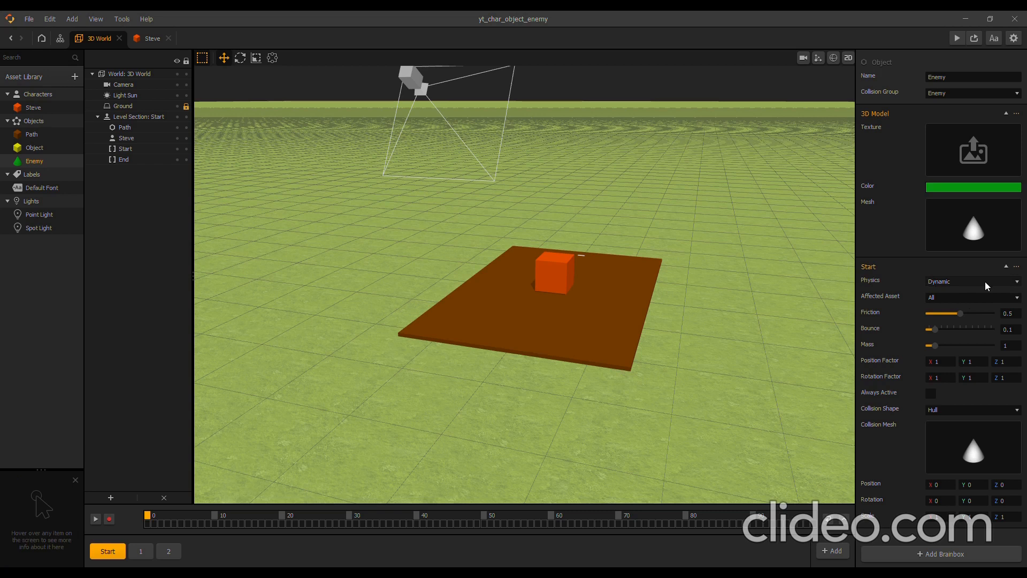
pyautogui.click(954, 326)
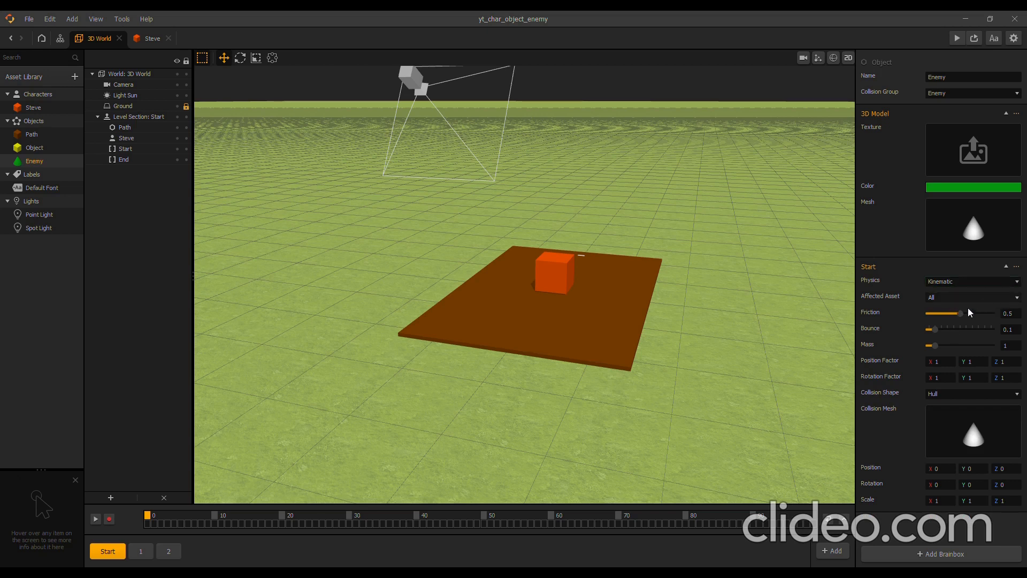
pyautogui.click(956, 332)
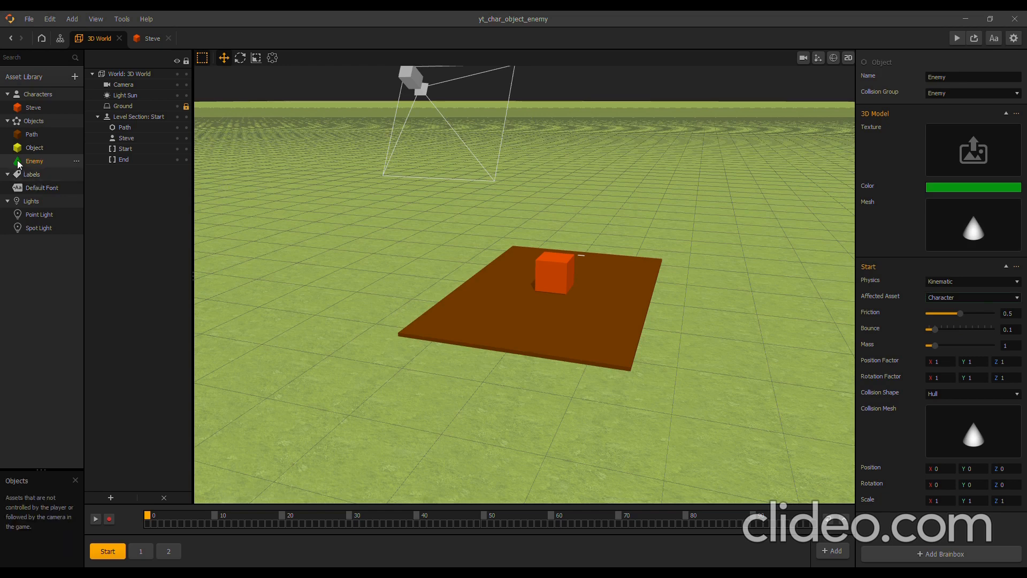
# Place an Enemy cone beside the tower in section 1 at about X -1.32, Z 0.31, and in section 2 at about X 2, Z -2.08
pyautogui.click(141, 551)
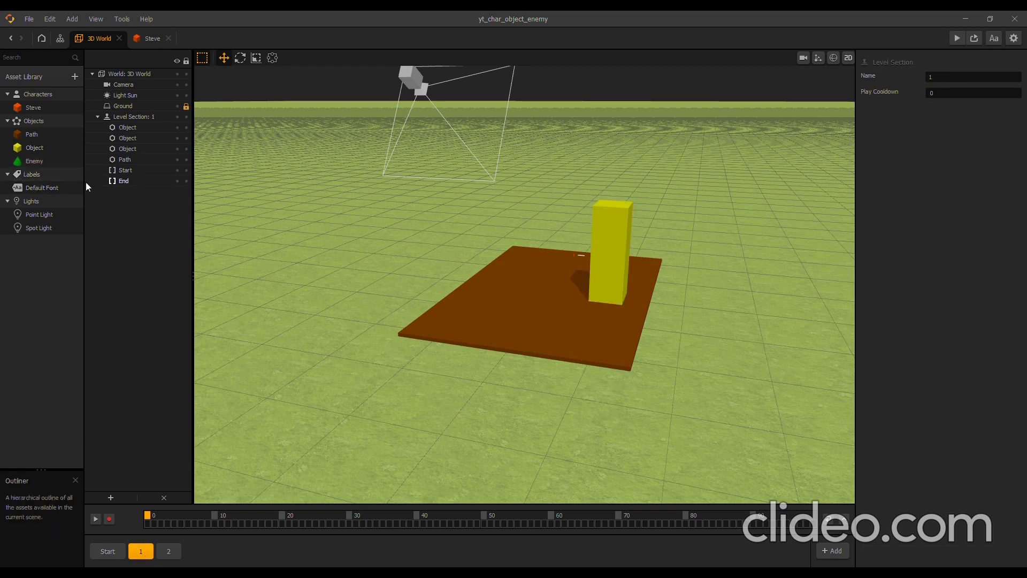
pyautogui.moveTo(20, 161); pyautogui.dragTo(535, 316)
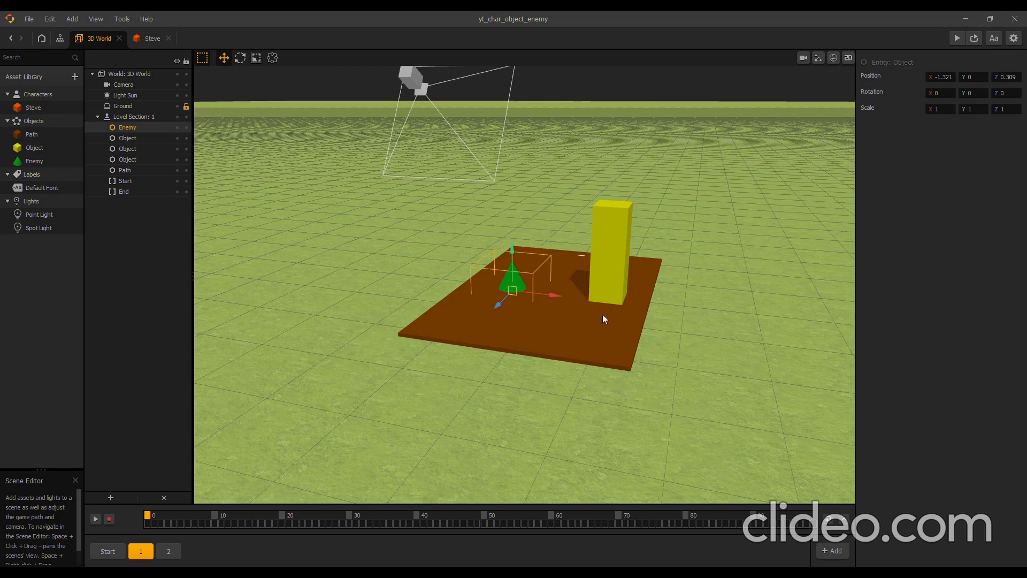
pyautogui.click(169, 551)
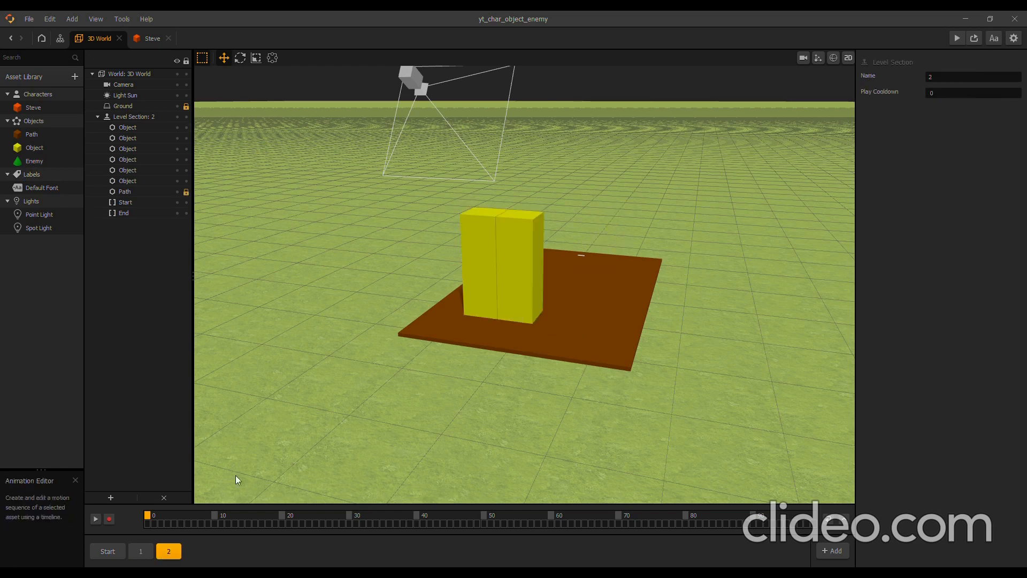
pyautogui.moveTo(34, 160); pyautogui.dragTo(649, 304)
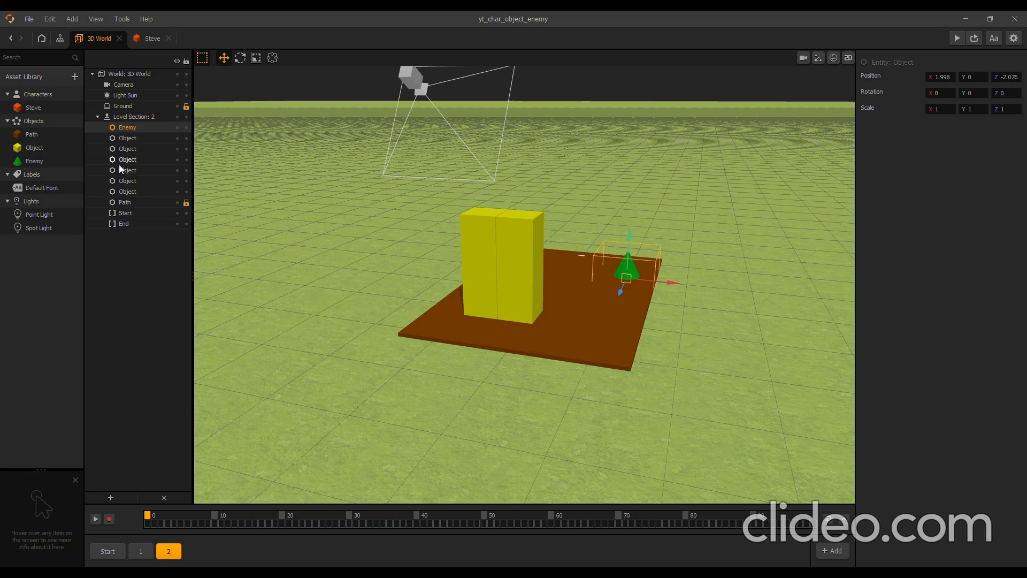
# In the orange cube character's node map, add an If Collide node enabled by Start's Created output, with Enemy as its affected asset
pyautogui.click(28, 109)
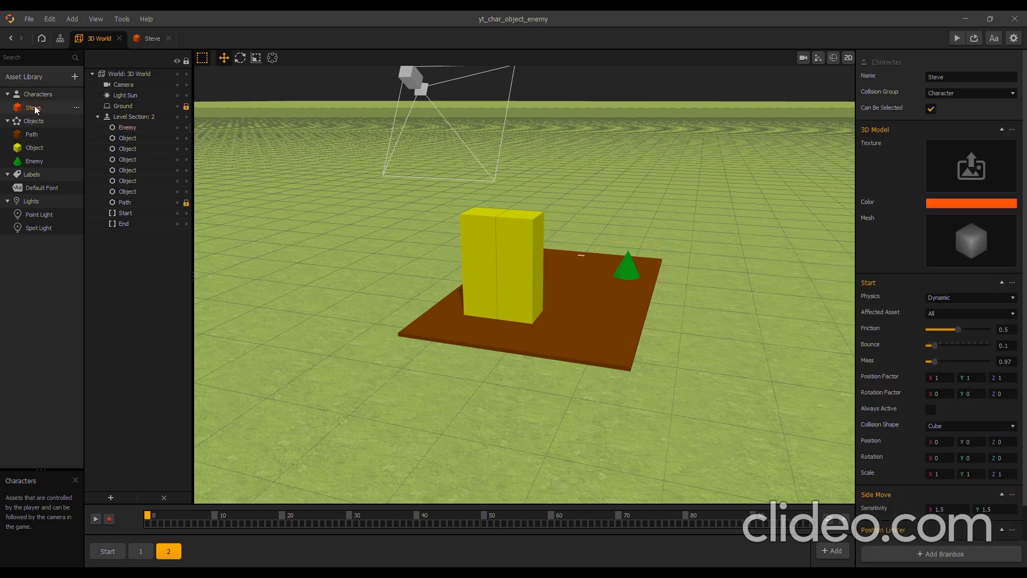
pyautogui.doubleClick(35, 108)
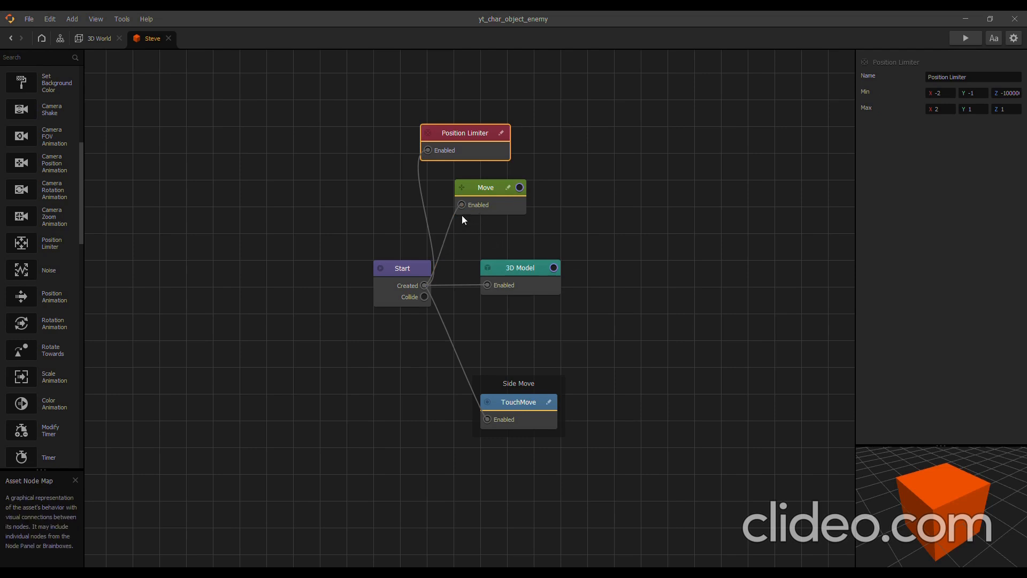
pyautogui.scroll(5, 30, 109)
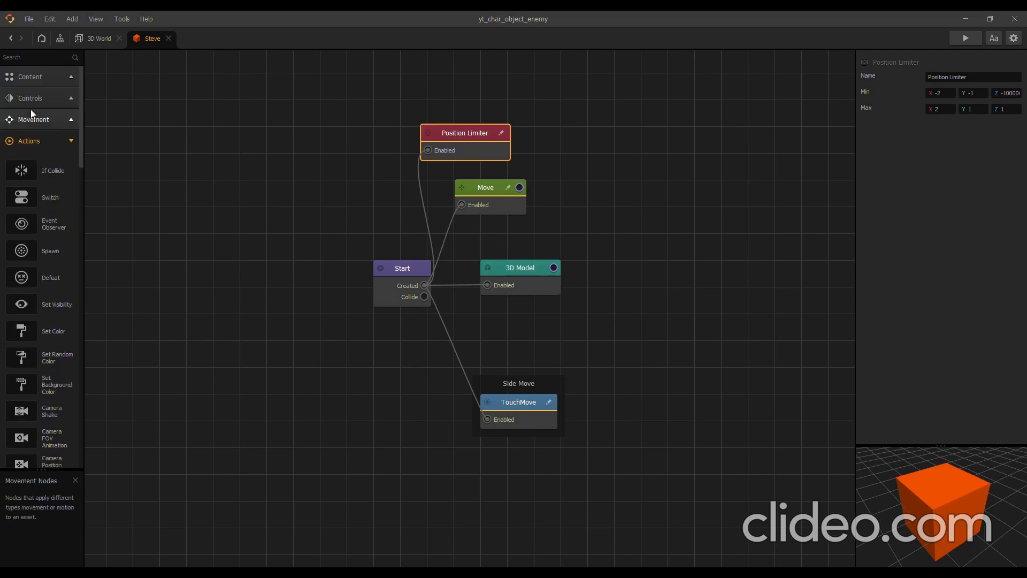
pyautogui.click(31, 147)
pyautogui.click(34, 140)
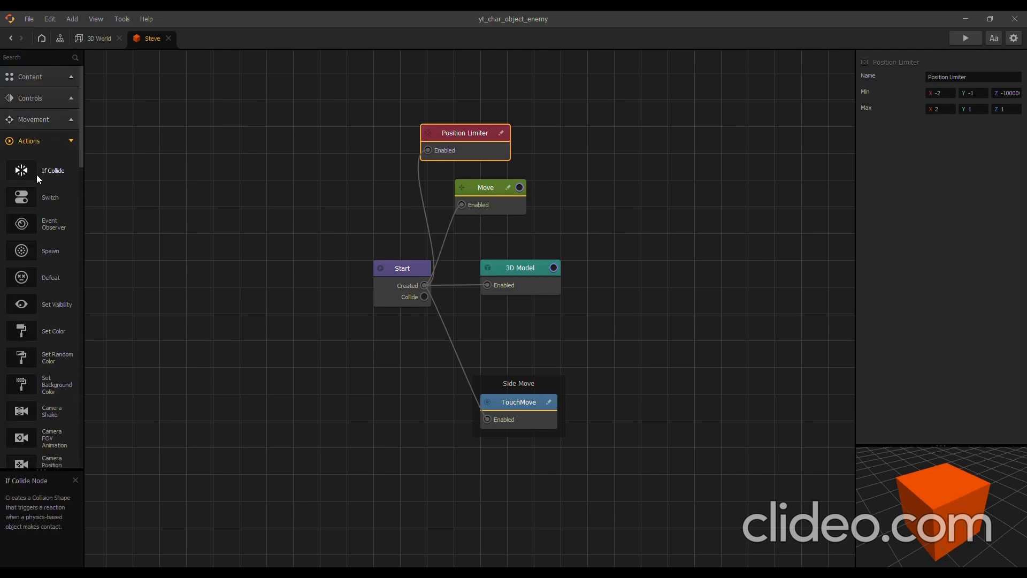
pyautogui.moveTo(21, 169); pyautogui.dragTo(242, 244)
pyautogui.moveTo(410, 385); pyautogui.dragTo(424, 286)
pyautogui.moveTo(521, 413); pyautogui.dragTo(517, 339)
pyautogui.moveTo(410, 372); pyautogui.dragTo(446, 411)
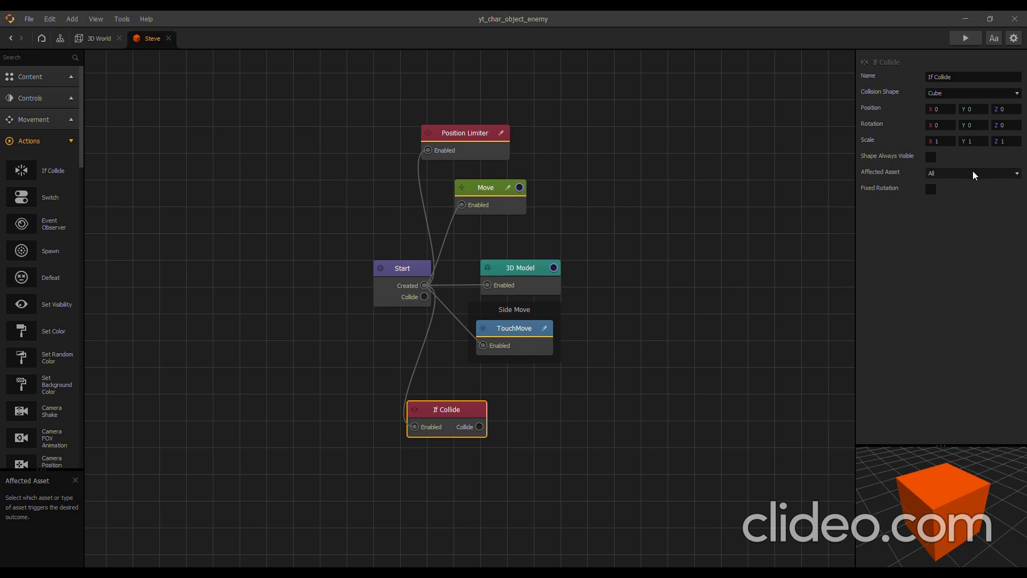
pyautogui.click(953, 225)
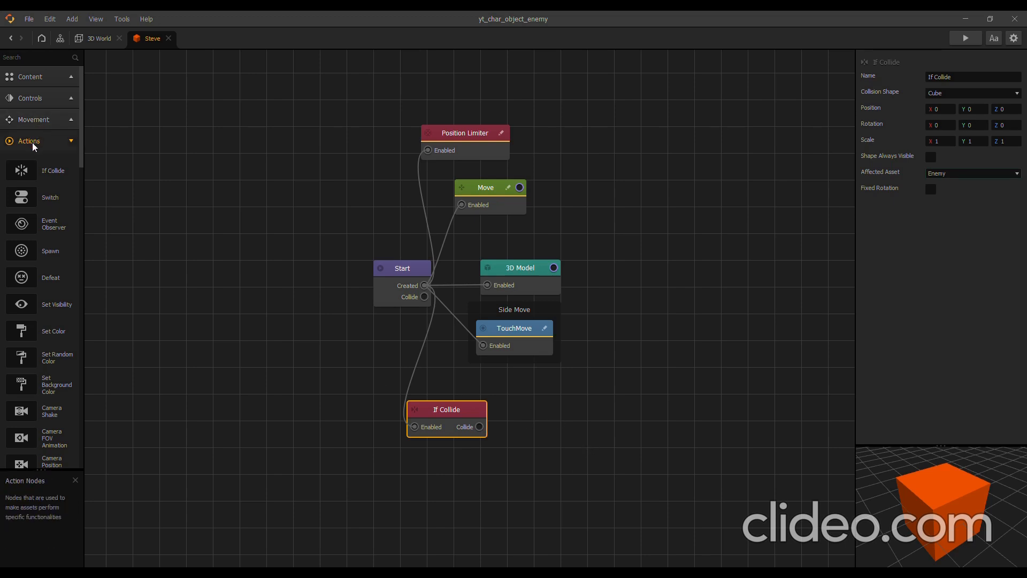
# Add a Debris Explosion node and connect the If Collide node's Collide output to its Explode input
pyautogui.scroll(-15, 43, 230)
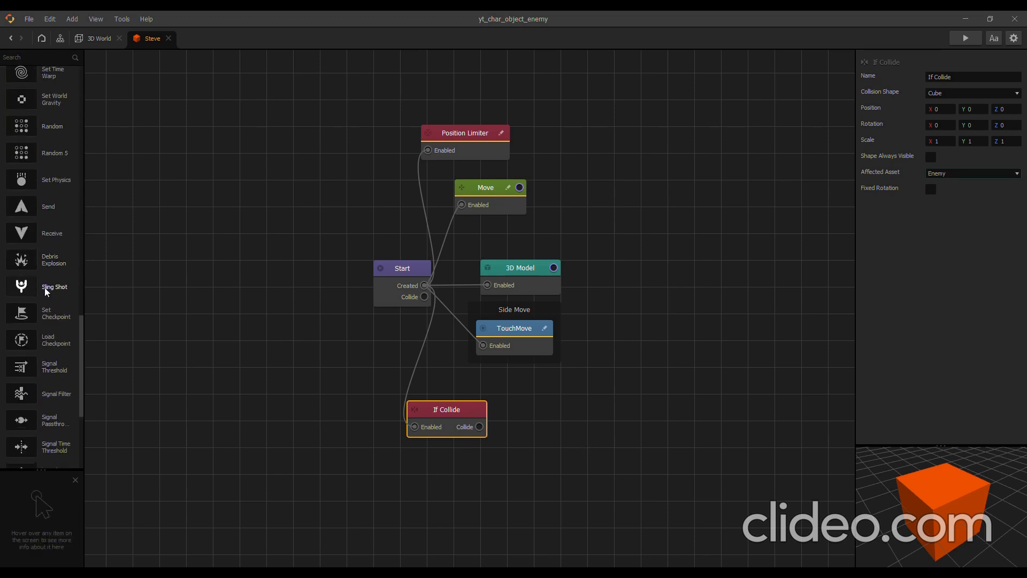
pyautogui.scroll(-5, 46, 289)
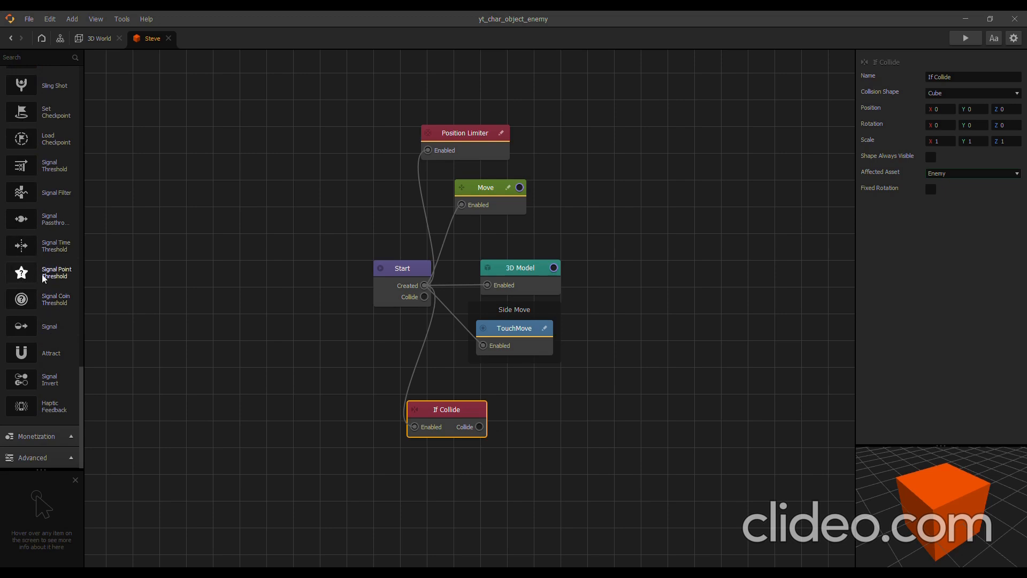
pyautogui.scroll(7, 47, 252)
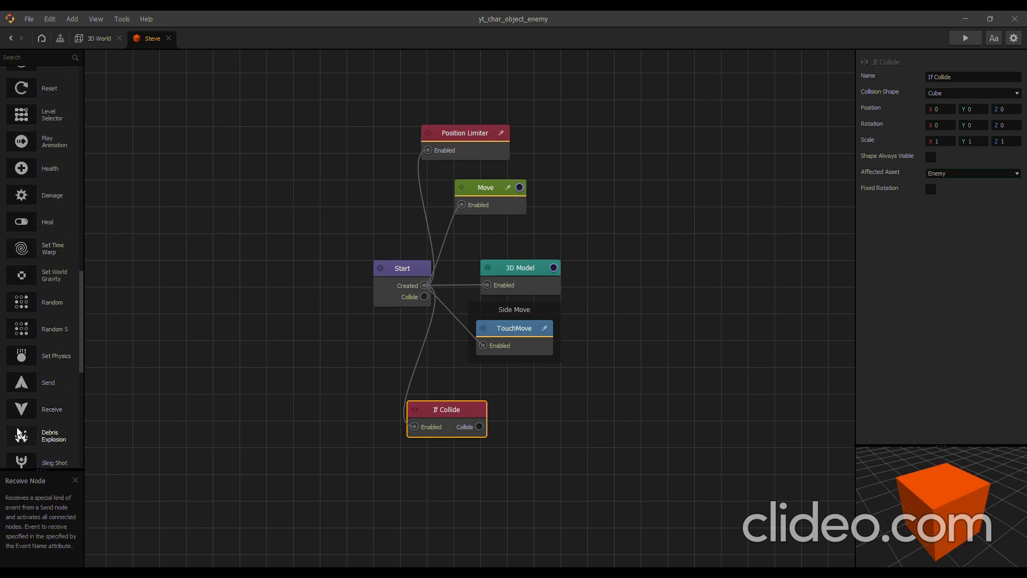
pyautogui.click(589, 378)
pyautogui.moveTo(611, 381); pyautogui.dragTo(560, 383)
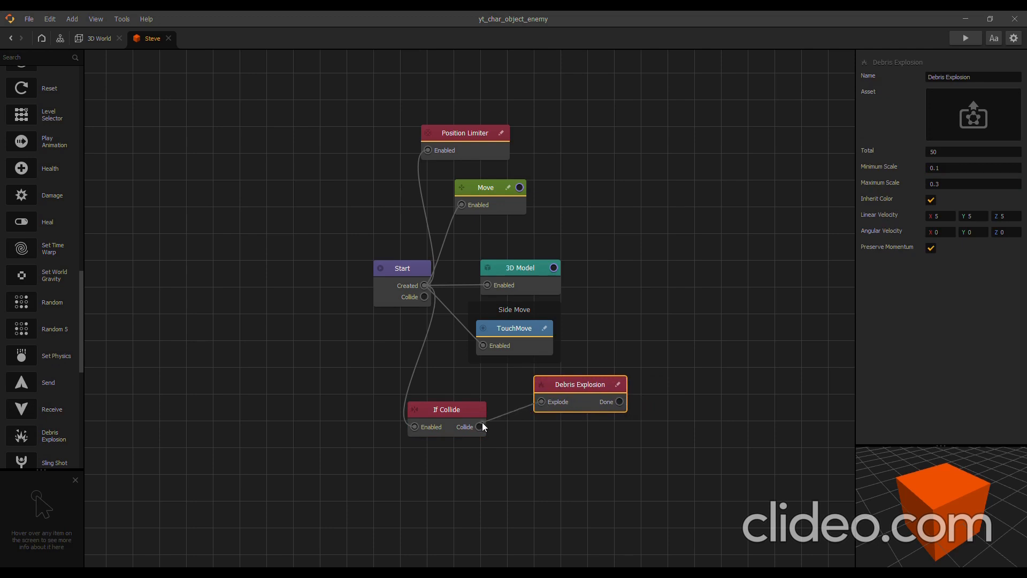
pyautogui.moveTo(579, 398); pyautogui.dragTo(566, 395)
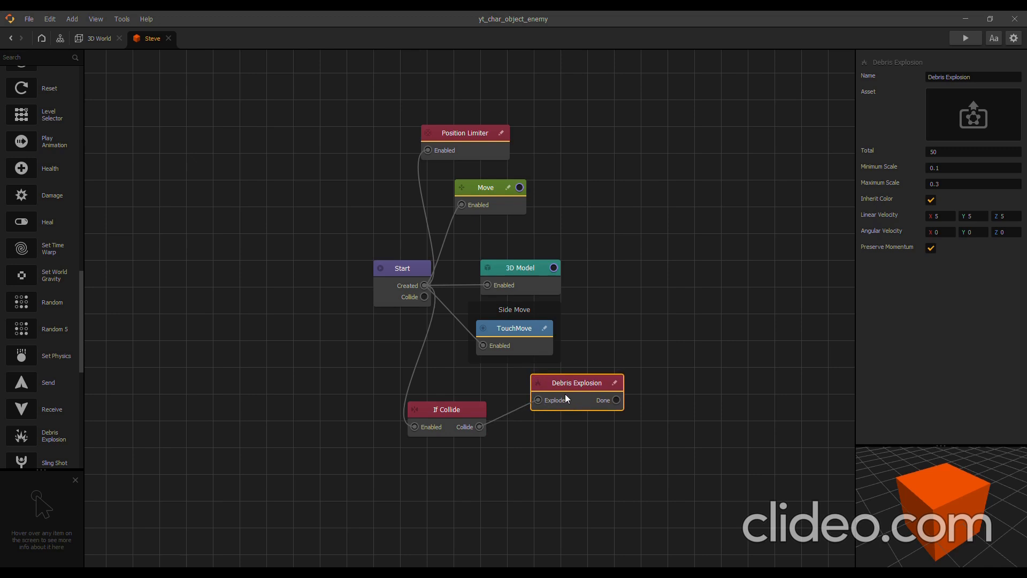
# Set the Debris Explosion node's total to 10
pyautogui.click(955, 157)
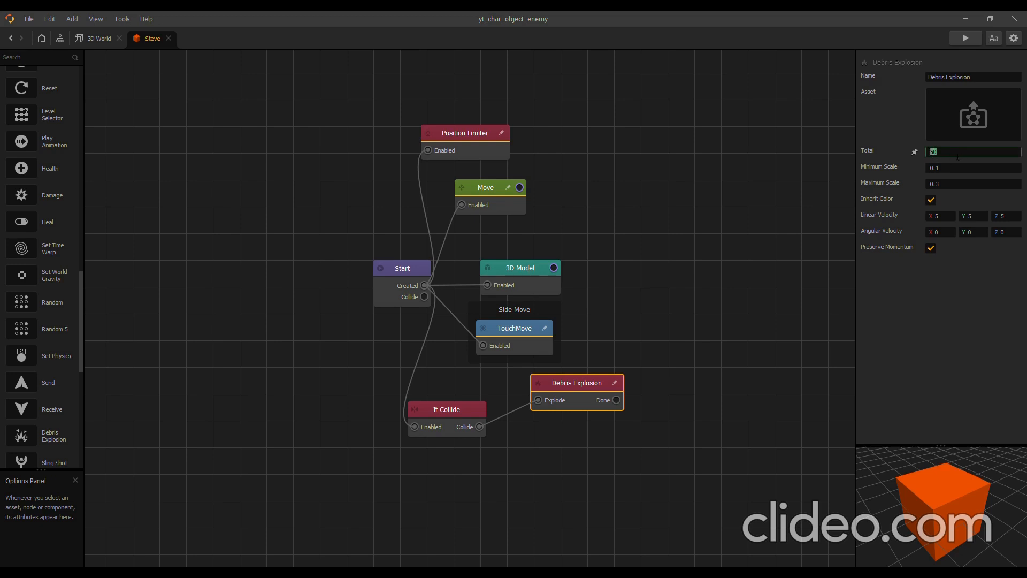
pyautogui.write('10')
pyautogui.click(962, 120)
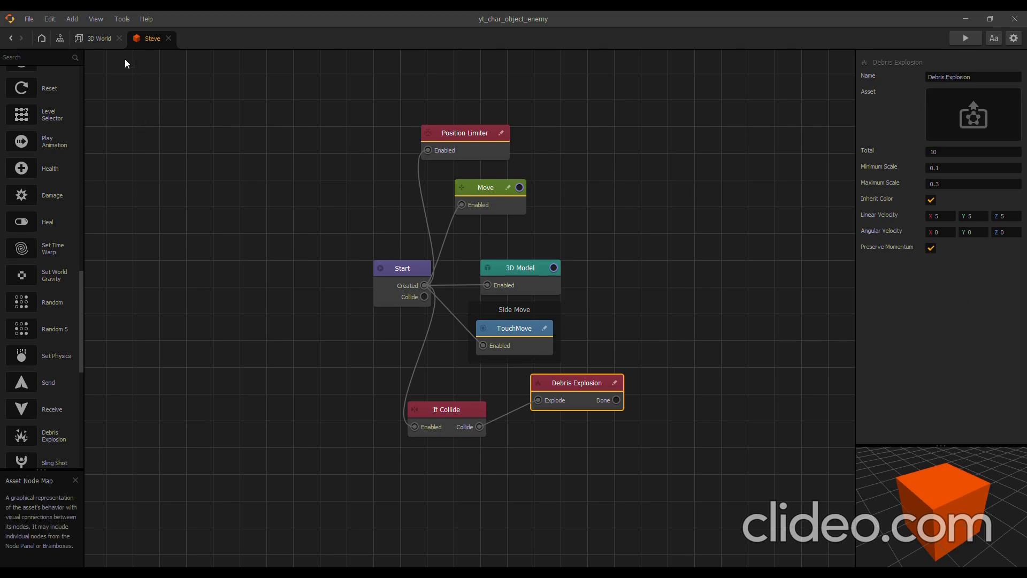
# Back in the 3D World, add a Cube shape to the asset library, name it Debris and set its collision group to Platform
pyautogui.click(100, 36)
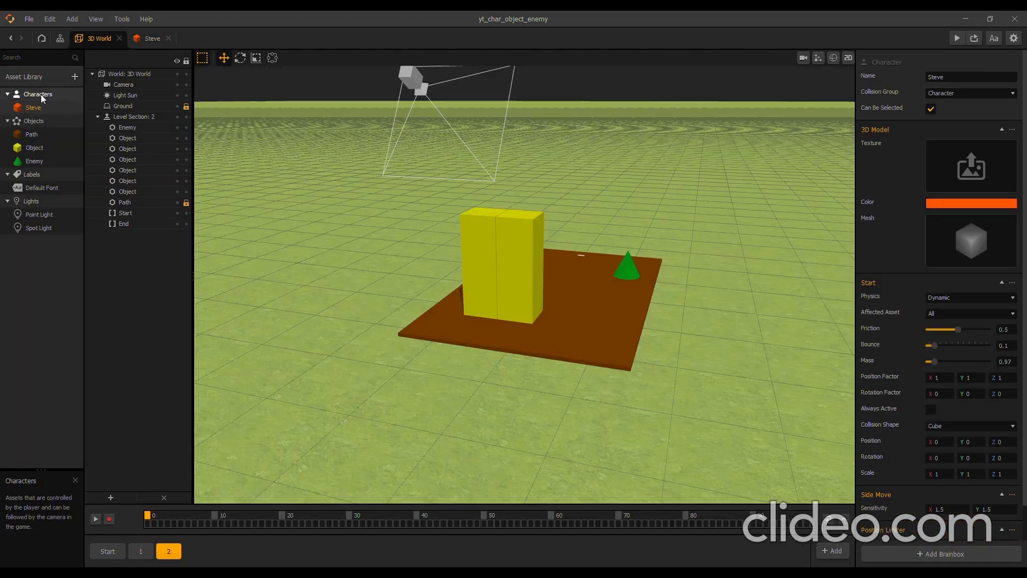
pyautogui.click(30, 76)
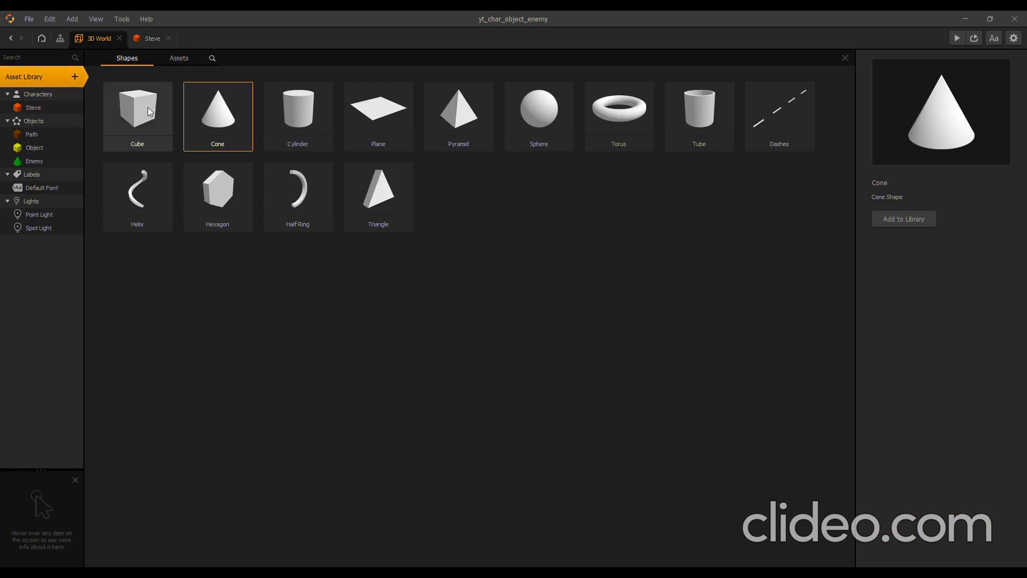
pyautogui.click(142, 123)
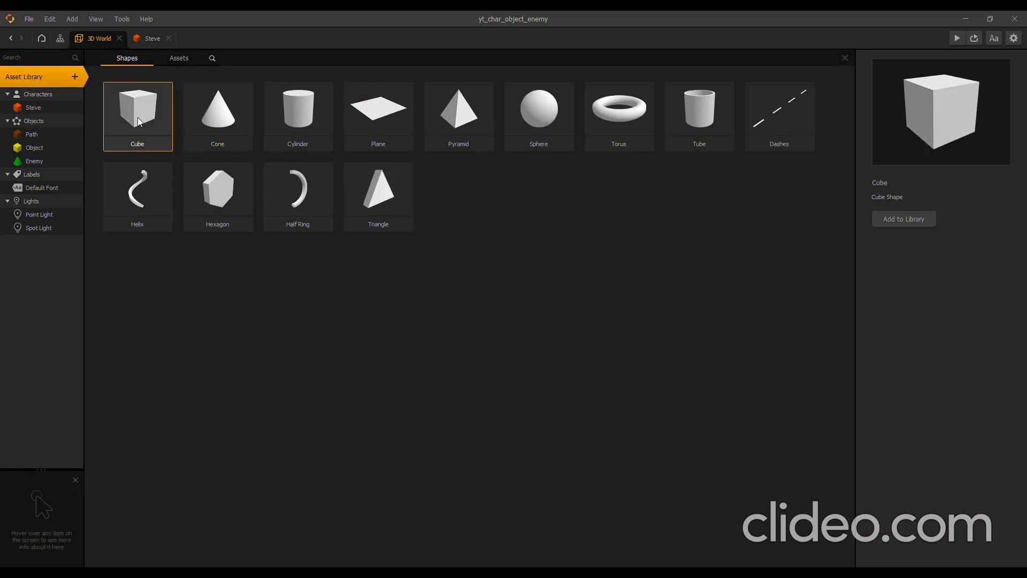
pyautogui.doubleClick(139, 122)
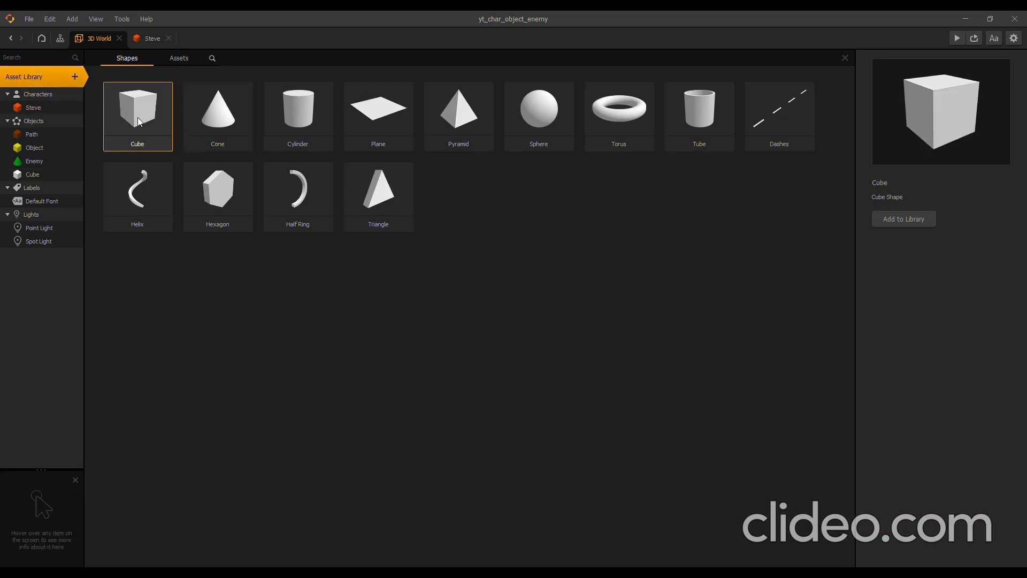
pyautogui.click(31, 175)
pyautogui.doubleClick(945, 80)
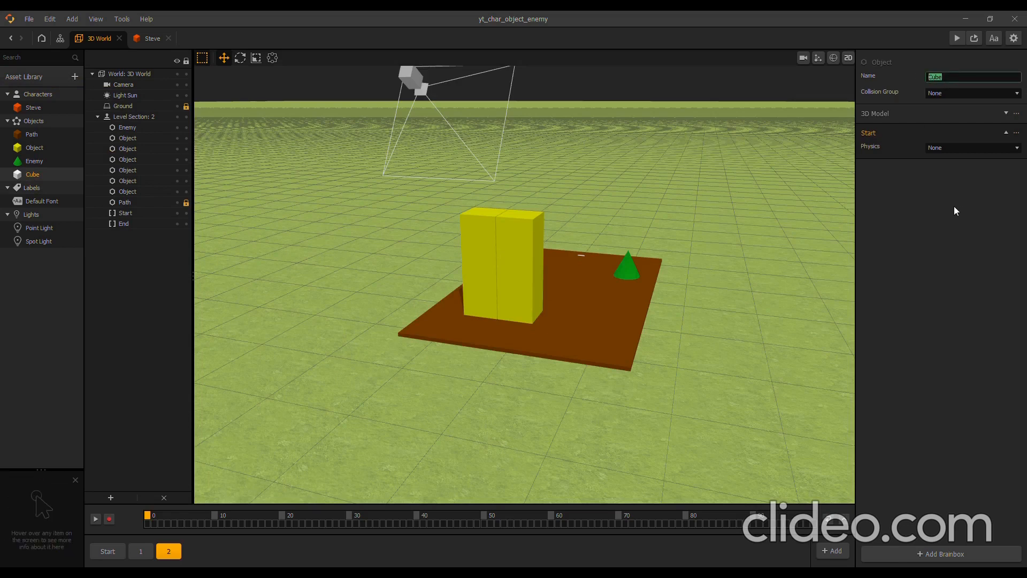
pyautogui.write('Debris')
pyautogui.press('Return')
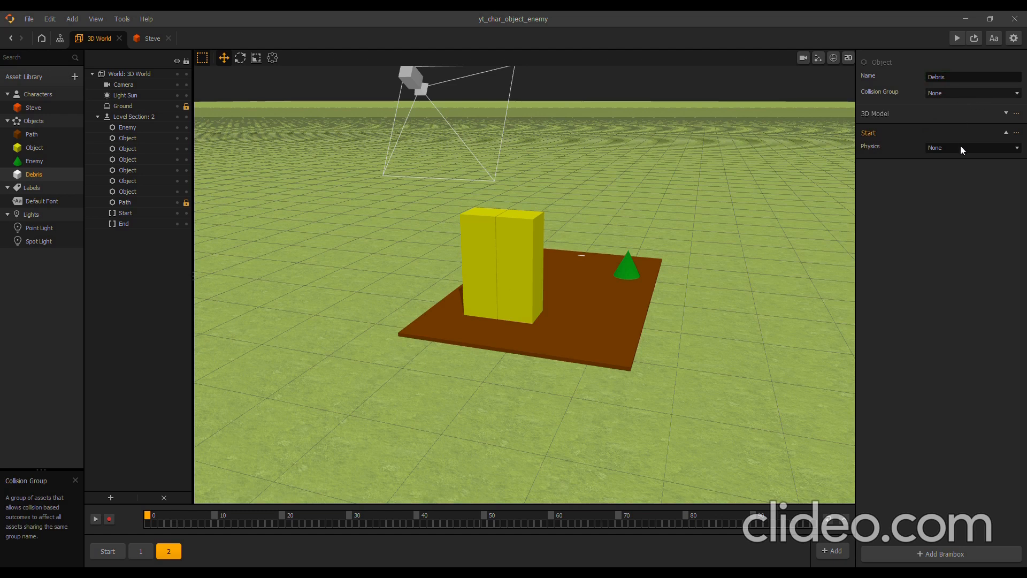
pyautogui.click(971, 93)
pyautogui.click(939, 105)
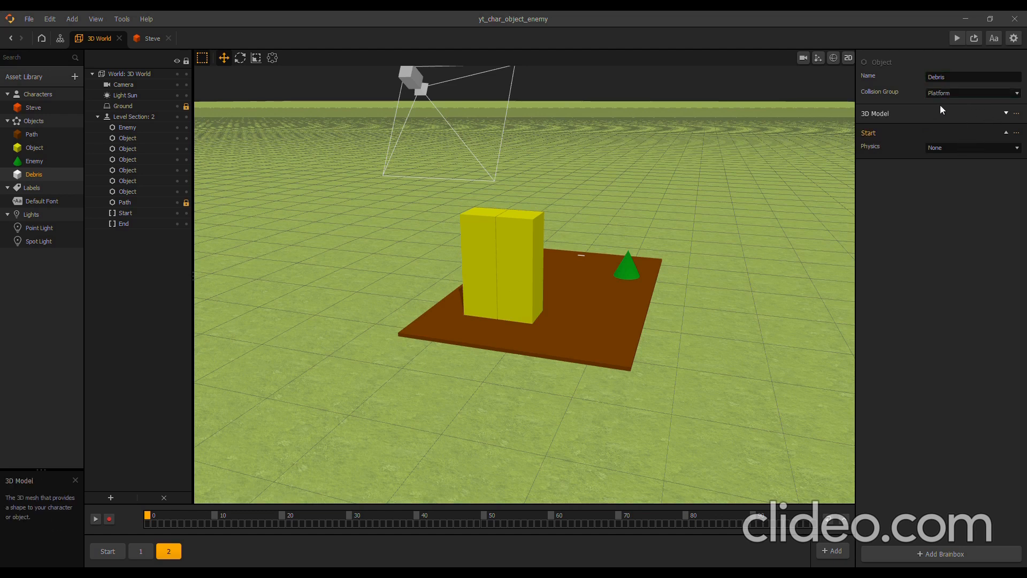
# Set the Debris object's physics to Dynamic, and use Debris as the Debris Explosion asset in the orange cube's node map, keeping Inherit Color on
pyautogui.click(973, 114)
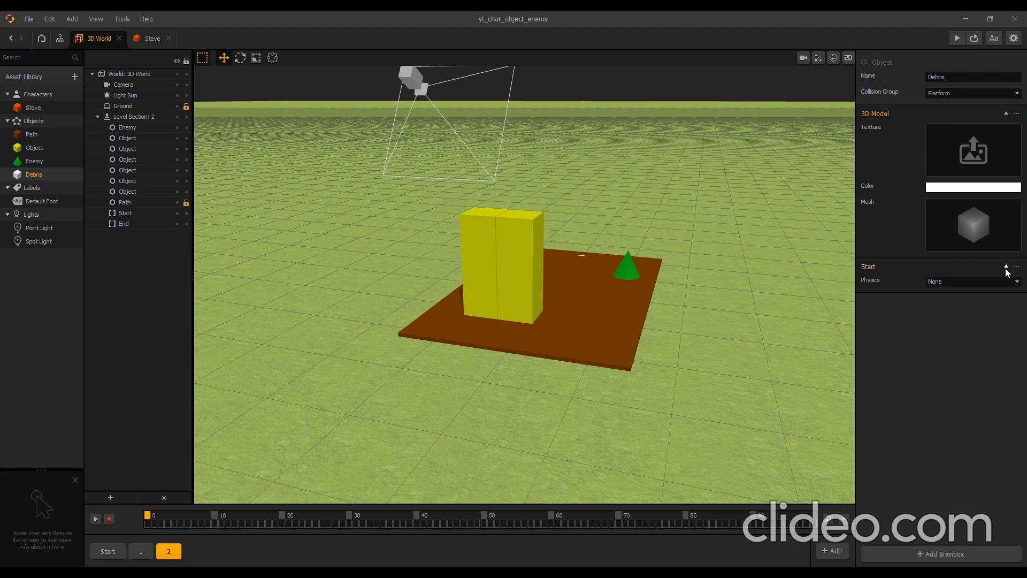
pyautogui.click(950, 316)
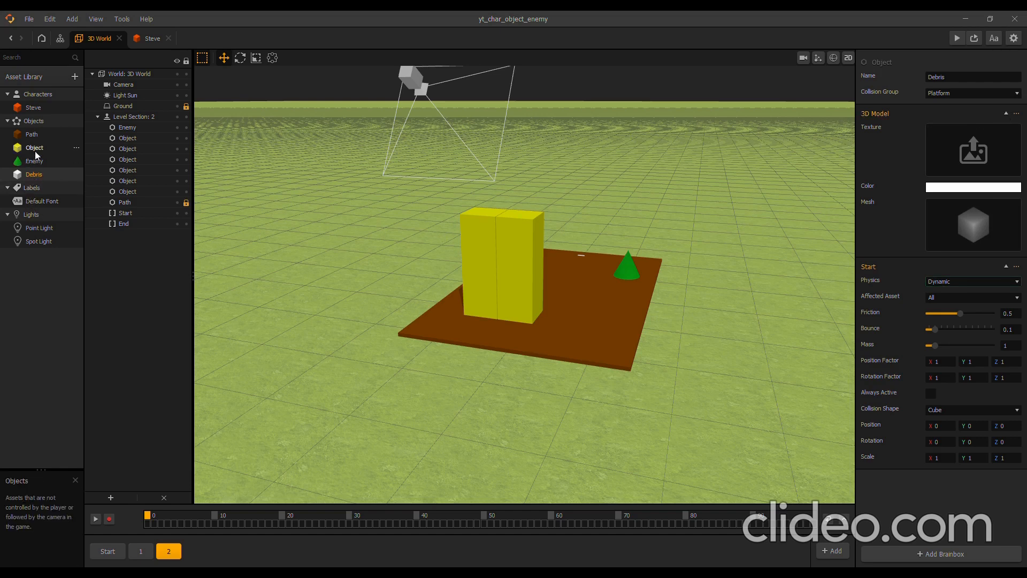
pyautogui.click(37, 108)
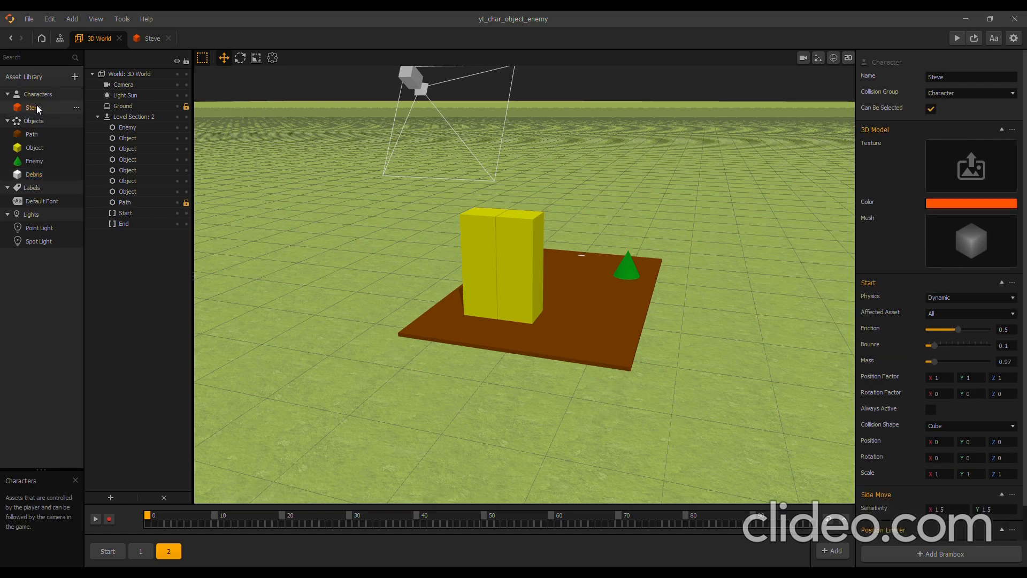
pyautogui.doubleClick(37, 108)
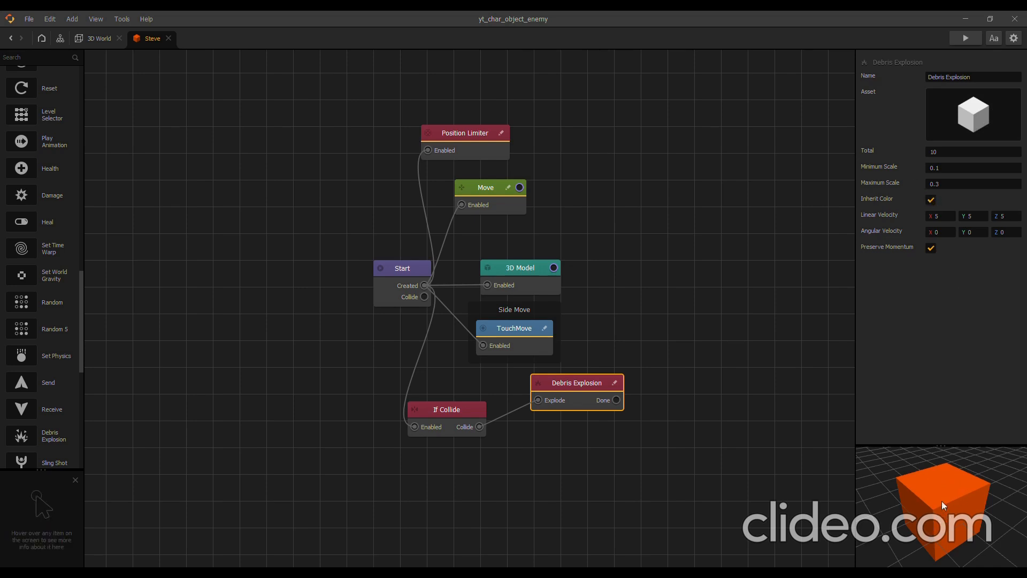
pyautogui.click(931, 200)
pyautogui.click(931, 200)
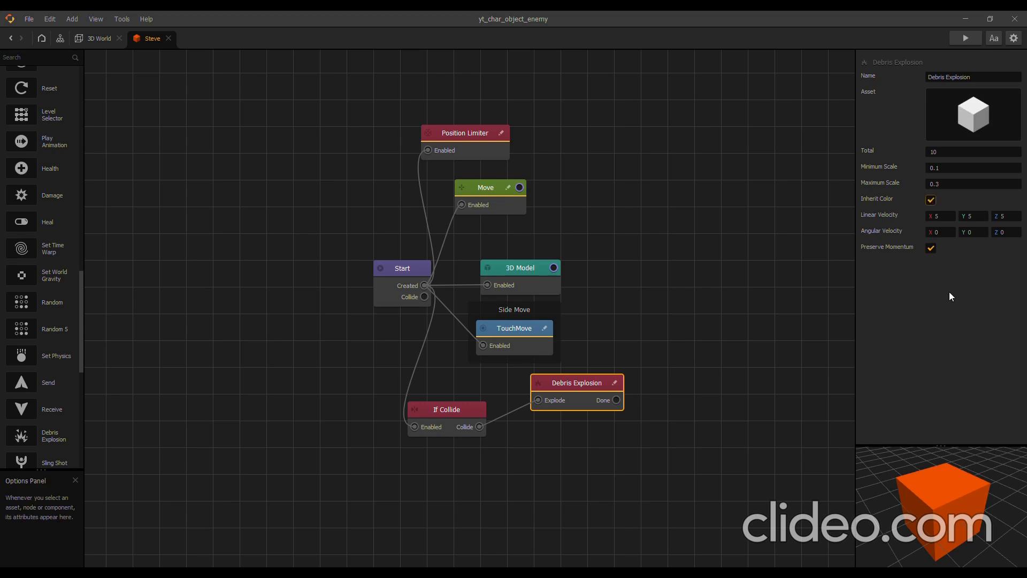
# Preview the game from the 3D World, restart it and steer the orange cube toward the green cones to test the debris explosion
pyautogui.click(94, 37)
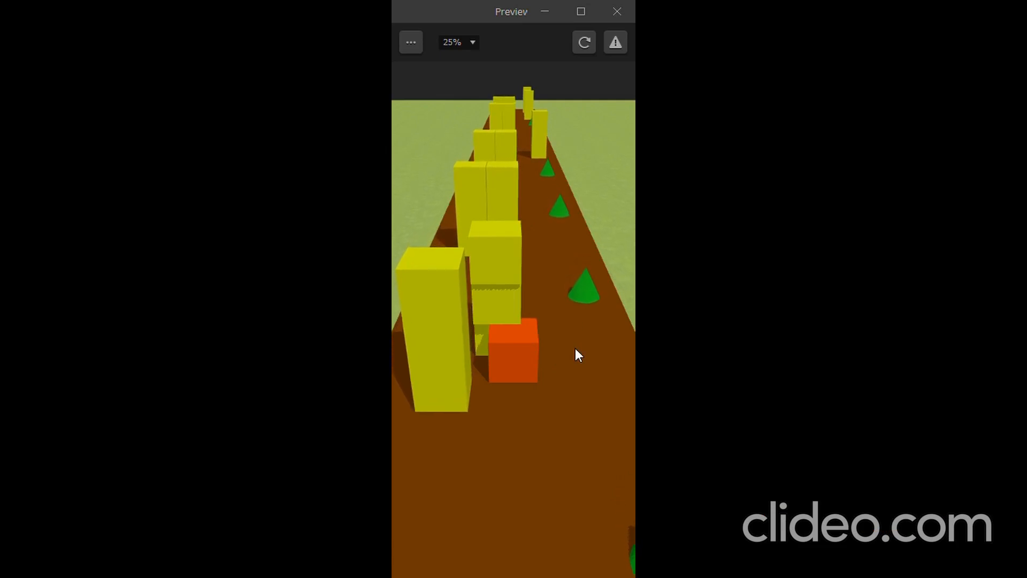
pyautogui.click(593, 43)
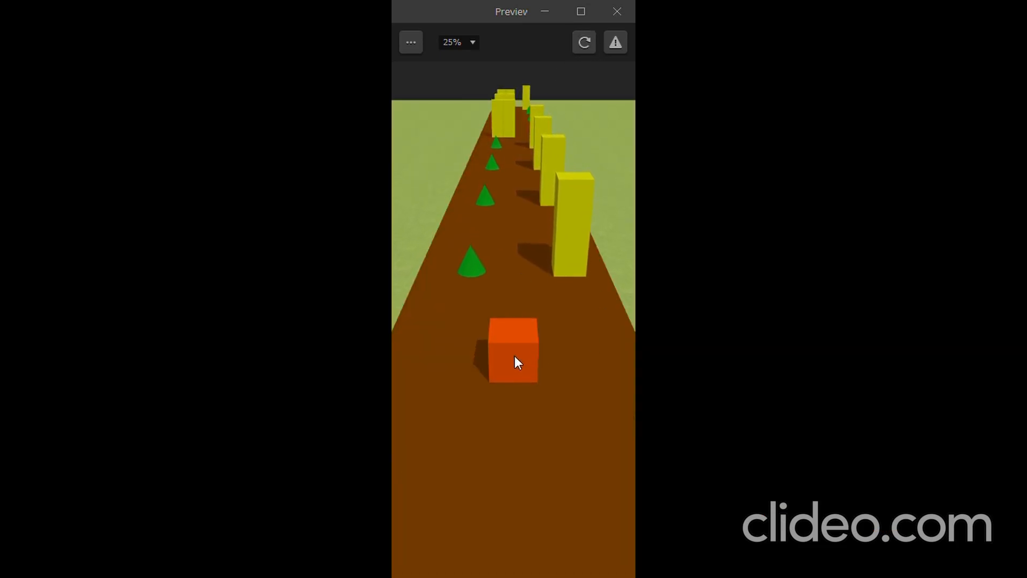
pyautogui.moveTo(515, 355)
pyautogui.mouseDown()
pyautogui.moveTo(560, 351)
pyautogui.moveTo(447, 351)
pyautogui.moveTo(448, 327)
pyautogui.moveTo(525, 315)
pyautogui.moveTo(619, 348)
pyautogui.moveTo(529, 344)
pyautogui.mouseUp()
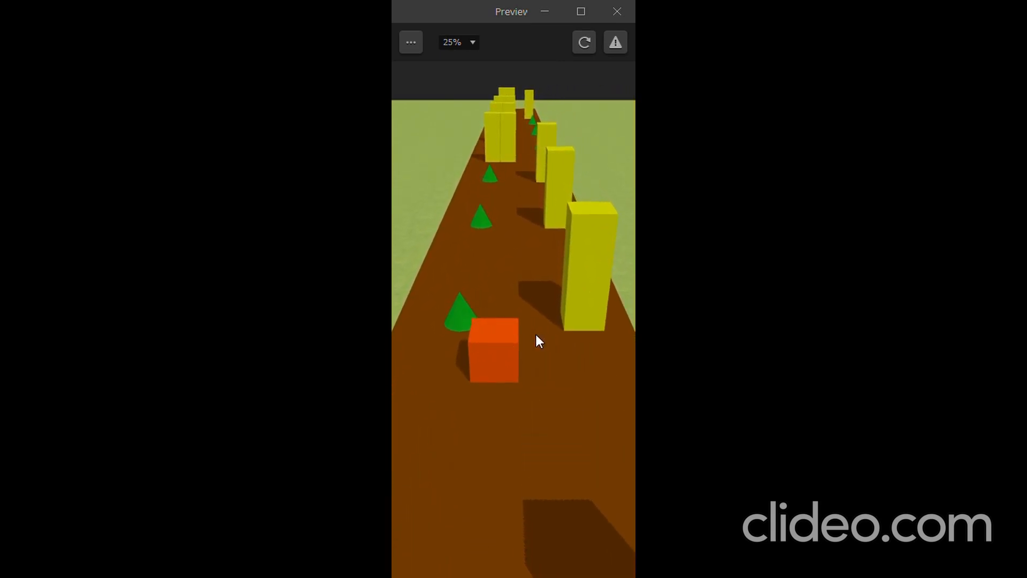
pyautogui.moveTo(535, 332)
pyautogui.mouseDown()
pyautogui.moveTo(457, 344)
pyautogui.moveTo(436, 333)
pyautogui.moveTo(621, 335)
pyautogui.mouseUp()
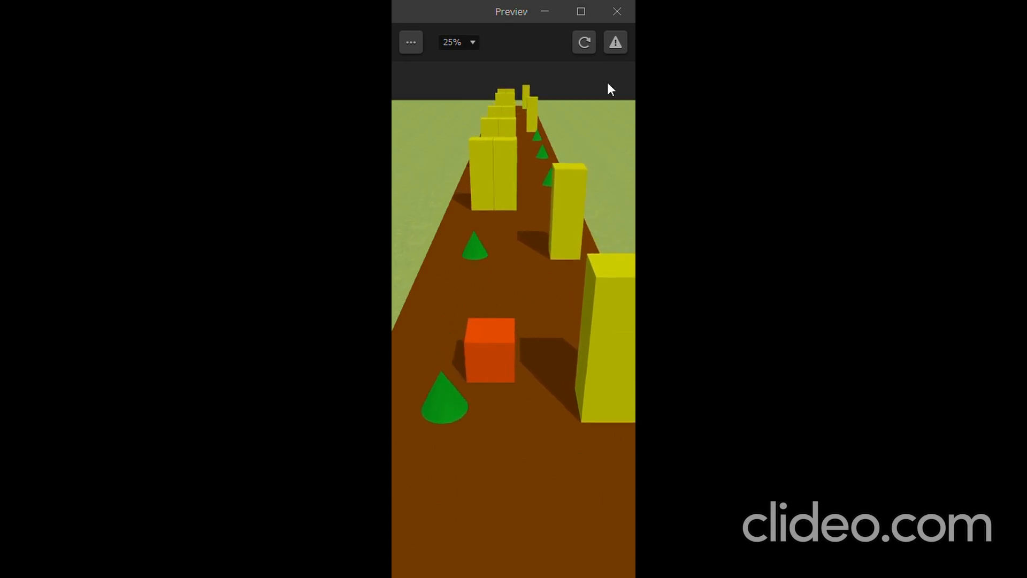
pyautogui.click(618, 11)
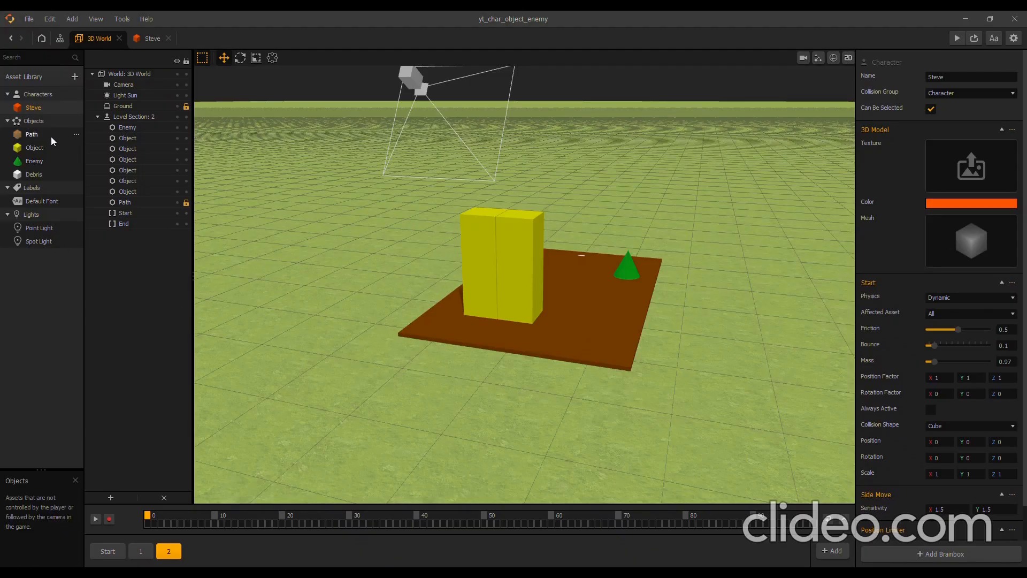
# In the orange cube's node map, add a Delay node below Debris Explosion and connect If Collide's Collide output to its In input
pyautogui.doubleClick(32, 107)
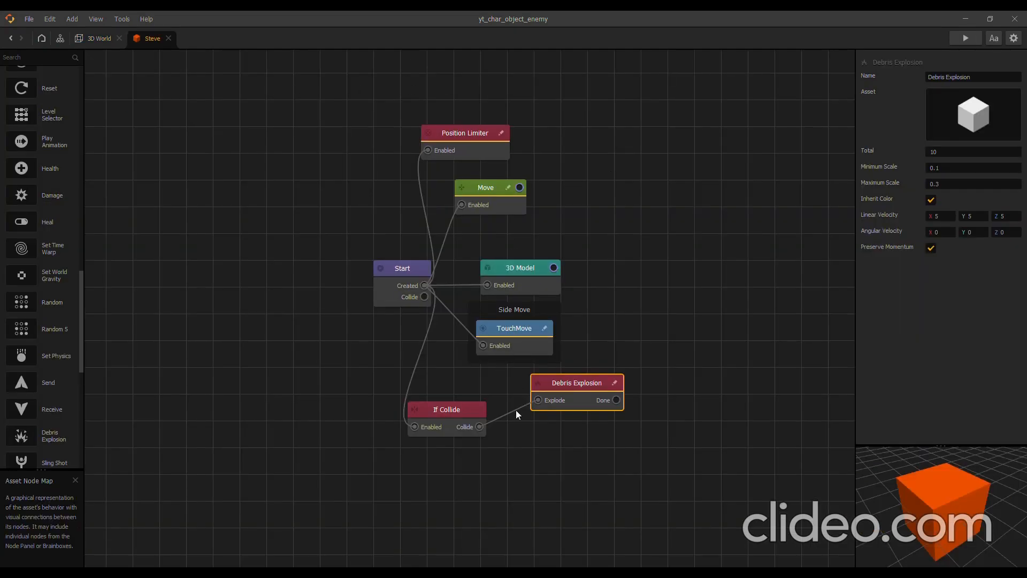
pyautogui.scroll(15, 50, 178)
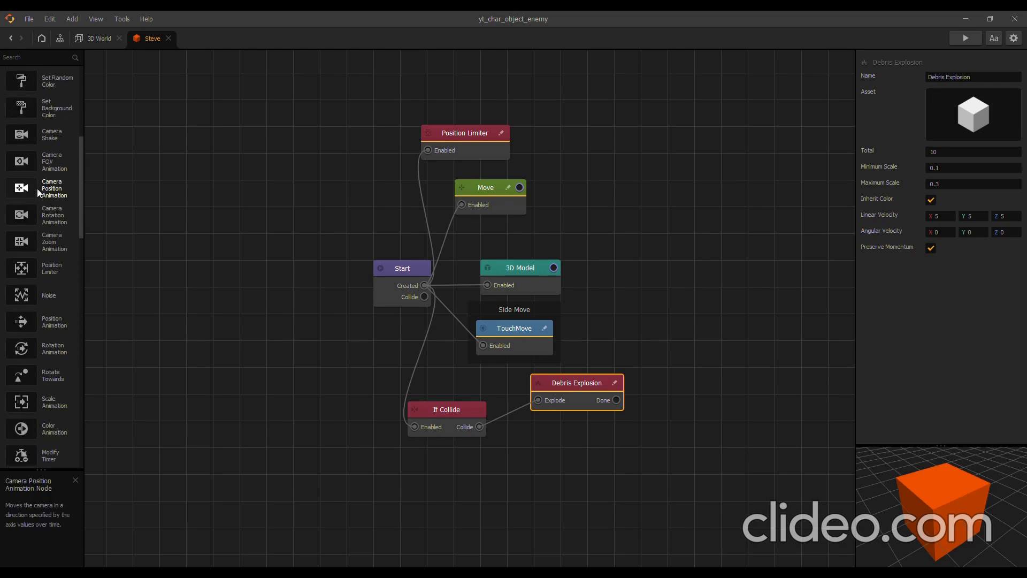
pyautogui.click(29, 142)
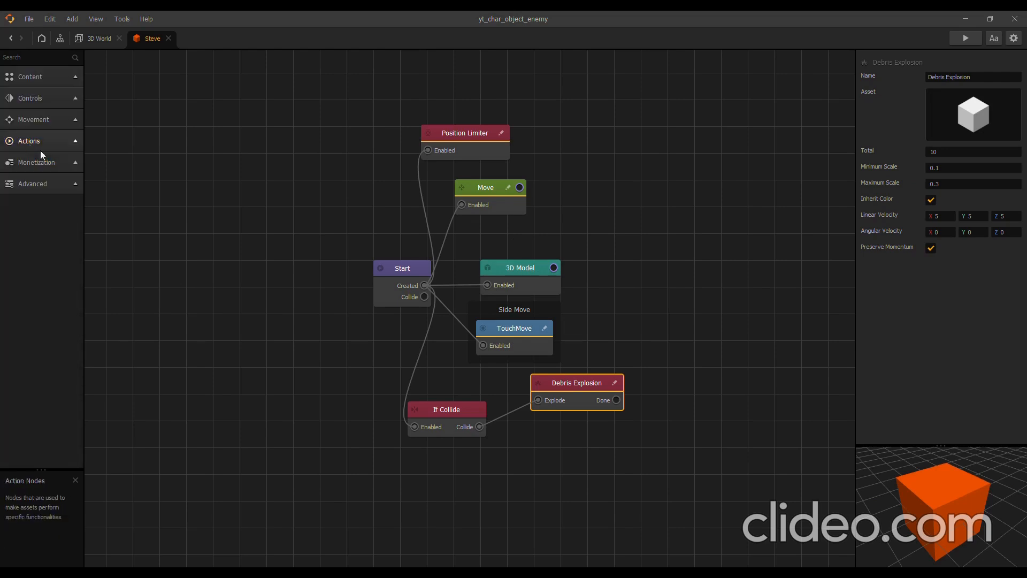
pyautogui.click(37, 184)
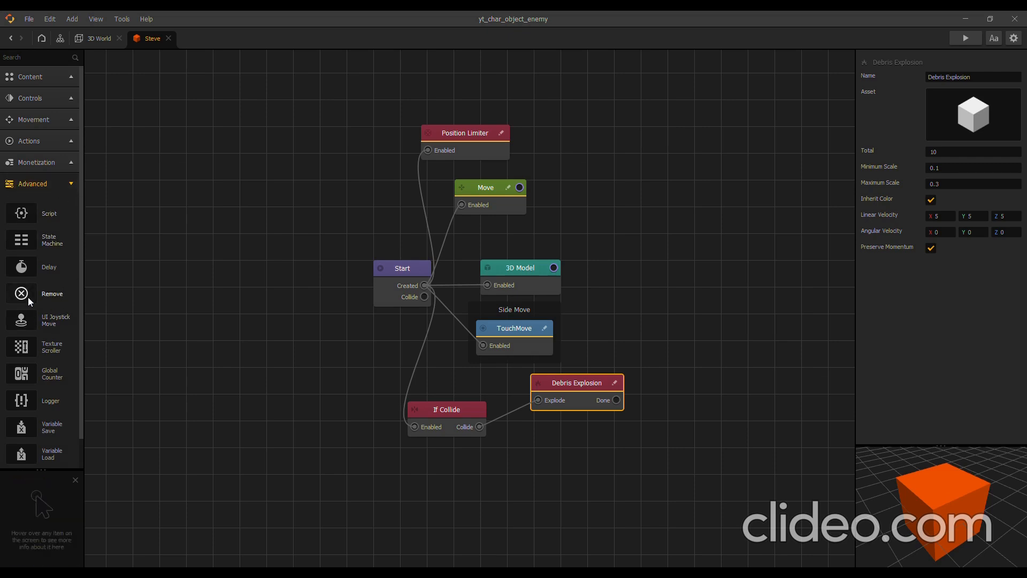
pyautogui.moveTo(23, 271); pyautogui.dragTo(105, 281)
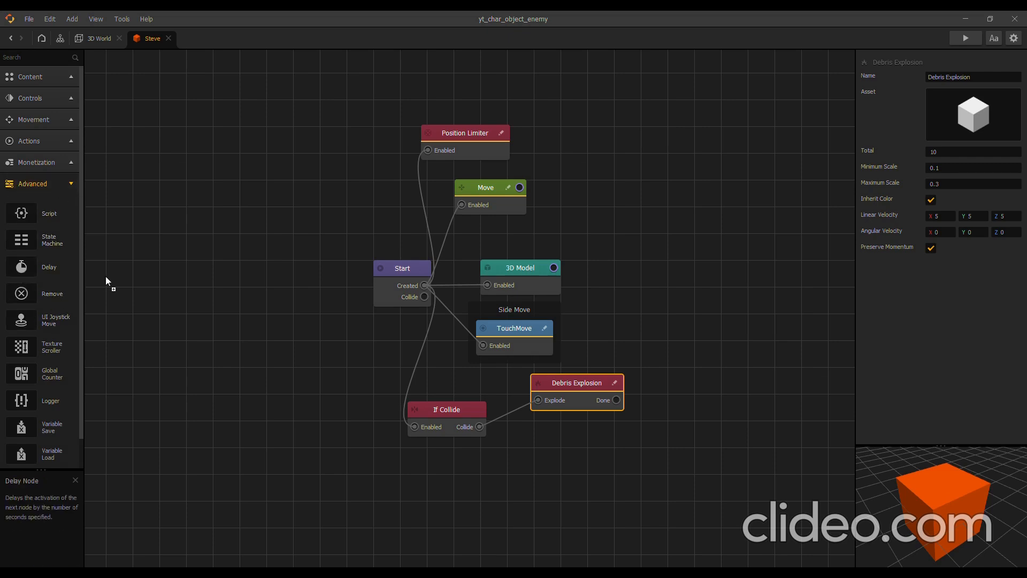
pyautogui.moveTo(531, 491); pyautogui.dragTo(534, 470)
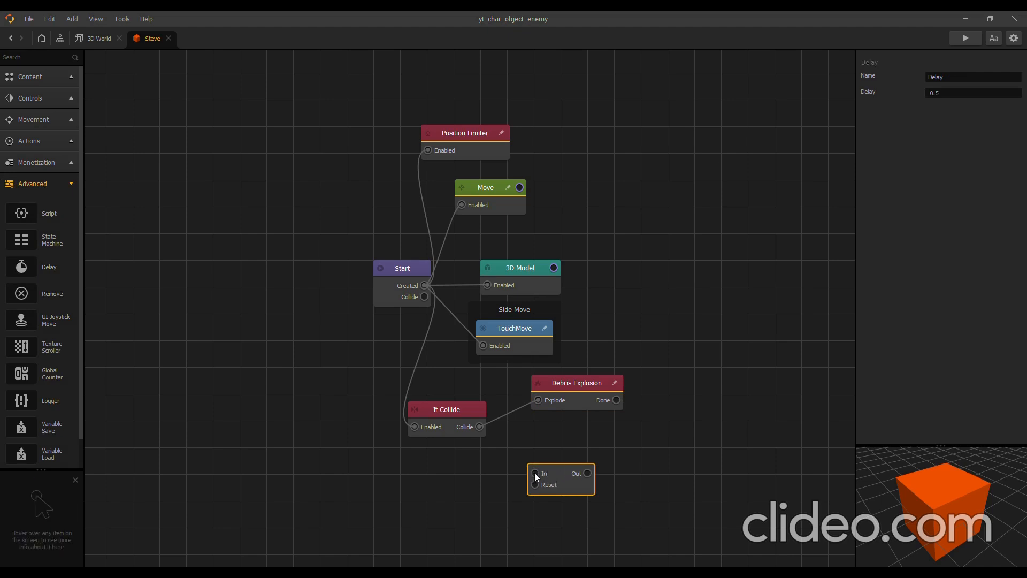
pyautogui.moveTo(492, 445); pyautogui.dragTo(479, 426)
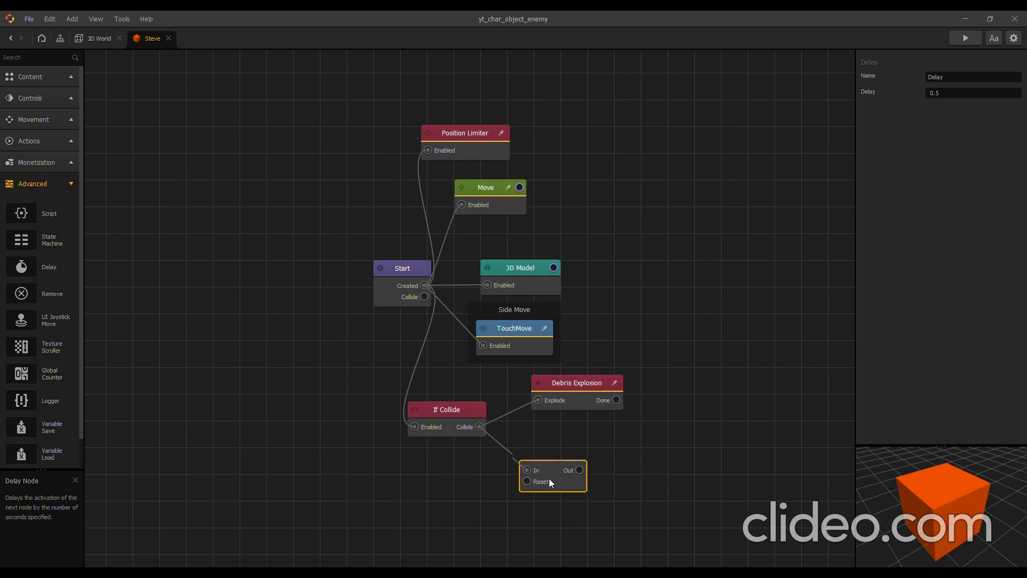
pyautogui.moveTo(550, 482); pyautogui.dragTo(561, 478)
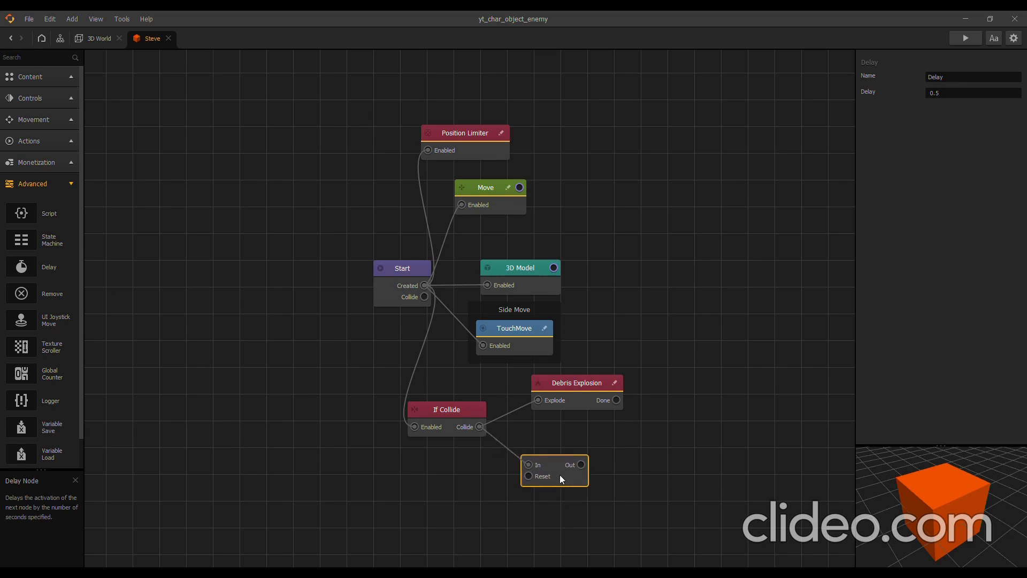
# Set the Delay node's delay to 0.1 and connect its Out output to the Enabled input of a new Remove node
pyautogui.click(952, 96)
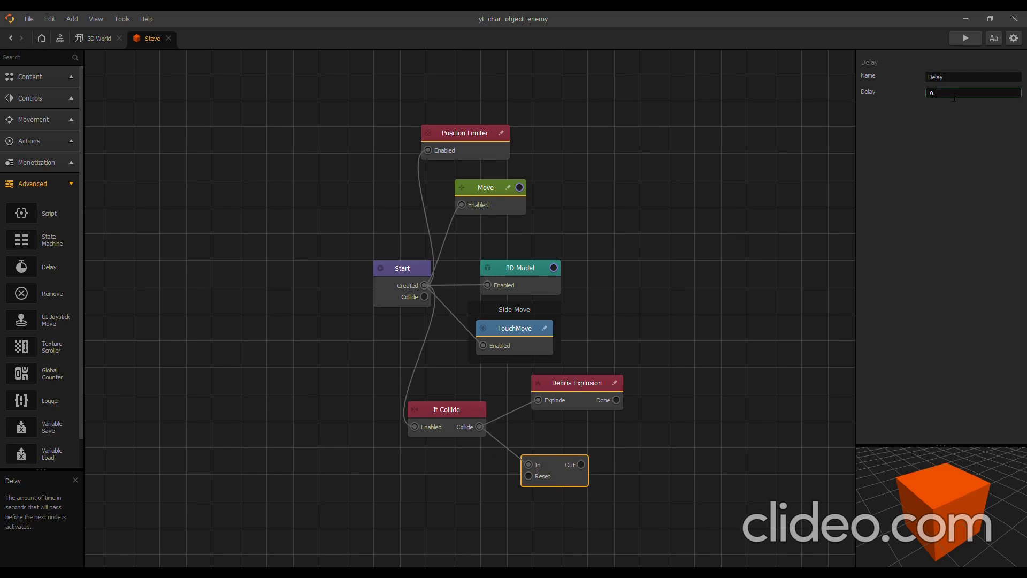
pyautogui.write('1')
pyautogui.press('Return')
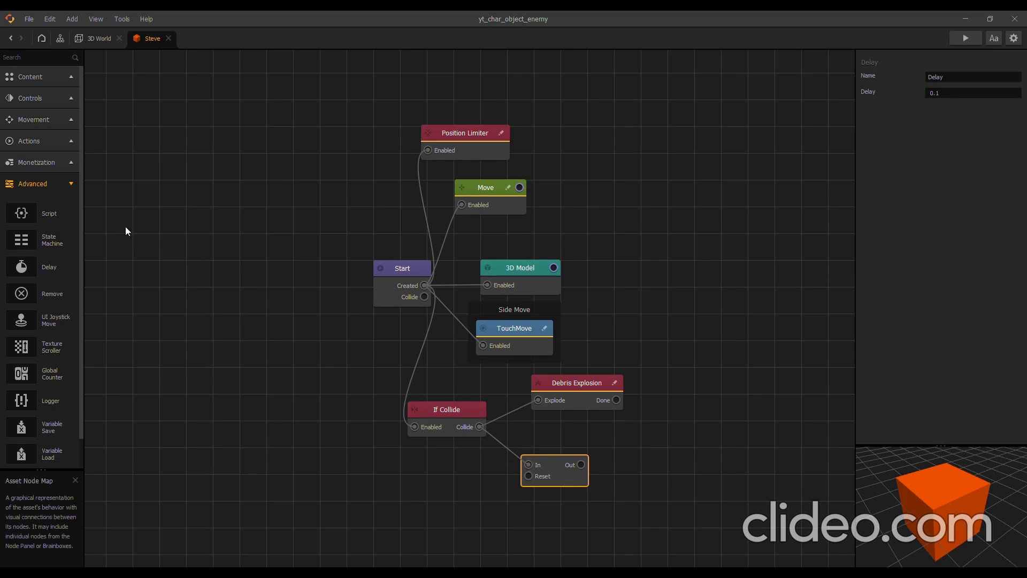
pyautogui.moveTo(21, 296); pyautogui.dragTo(103, 298)
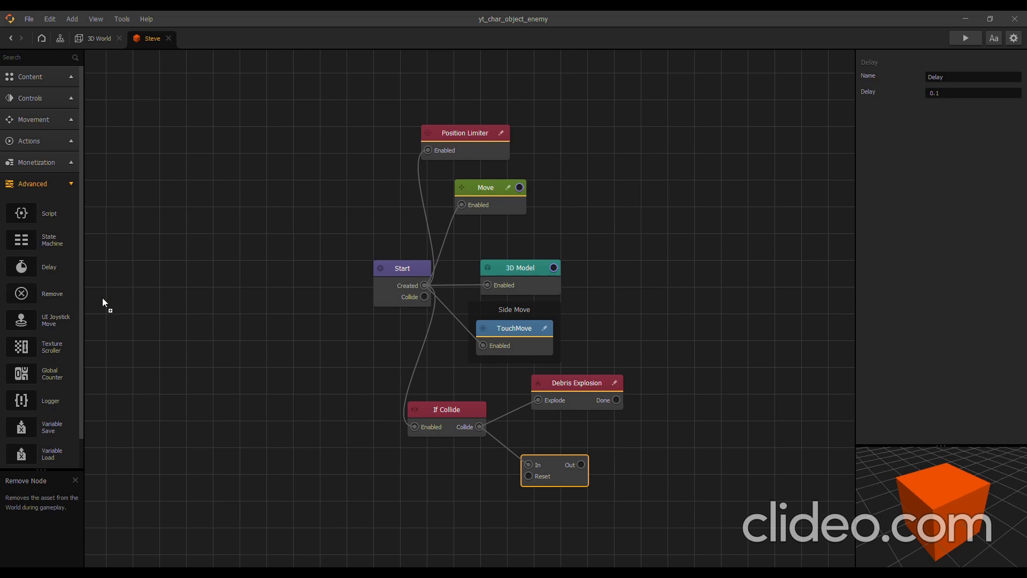
pyautogui.moveTo(638, 454); pyautogui.dragTo(653, 438)
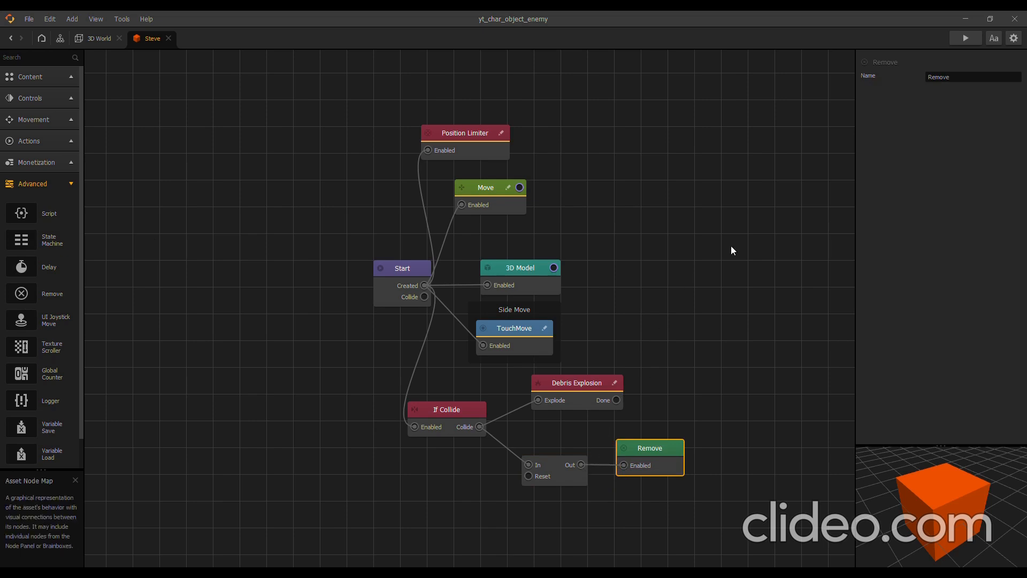
# Preview the game again and steer the cube into an enemy cone to check that it is removed after exploding
pyautogui.click(94, 38)
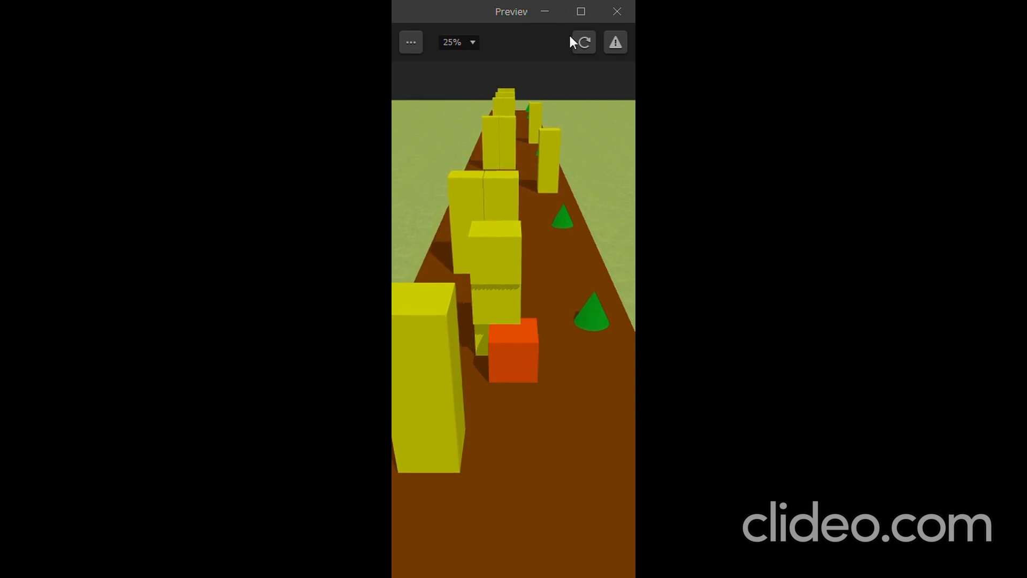
pyautogui.click(582, 41)
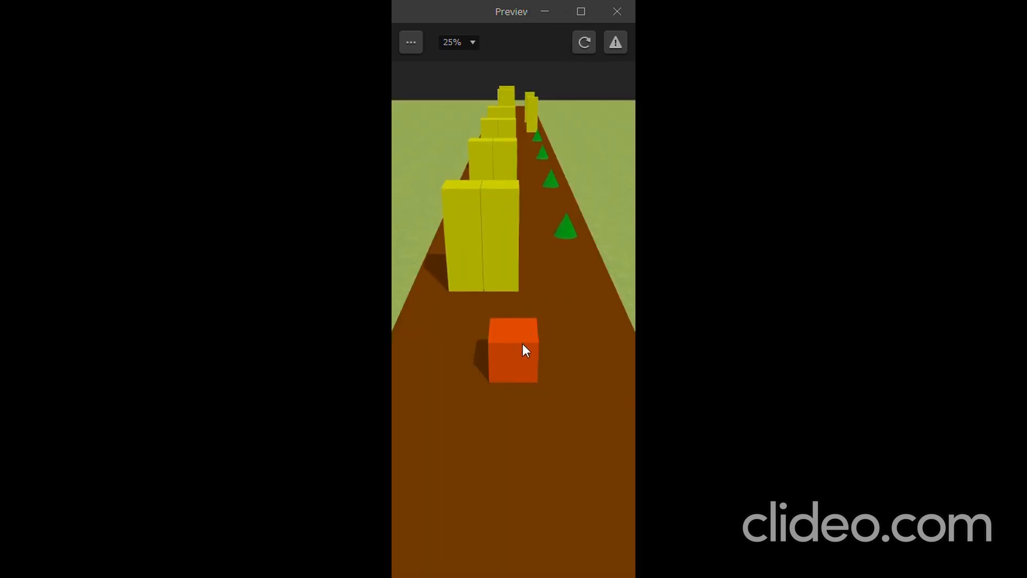
pyautogui.moveTo(522, 344)
pyautogui.mouseDown()
pyautogui.moveTo(612, 332)
pyautogui.moveTo(544, 335)
pyautogui.mouseUp()
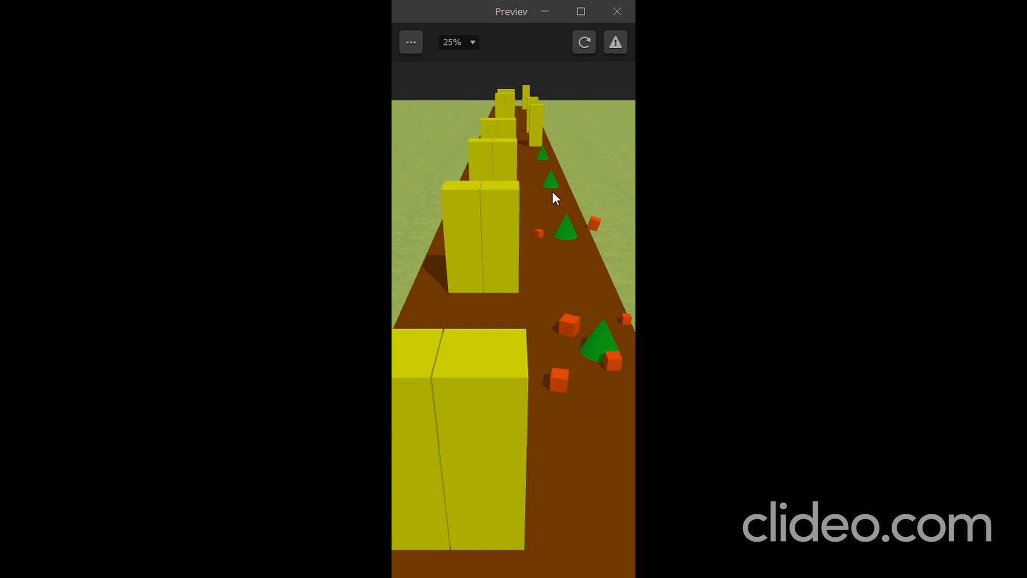
pyautogui.click(621, 11)
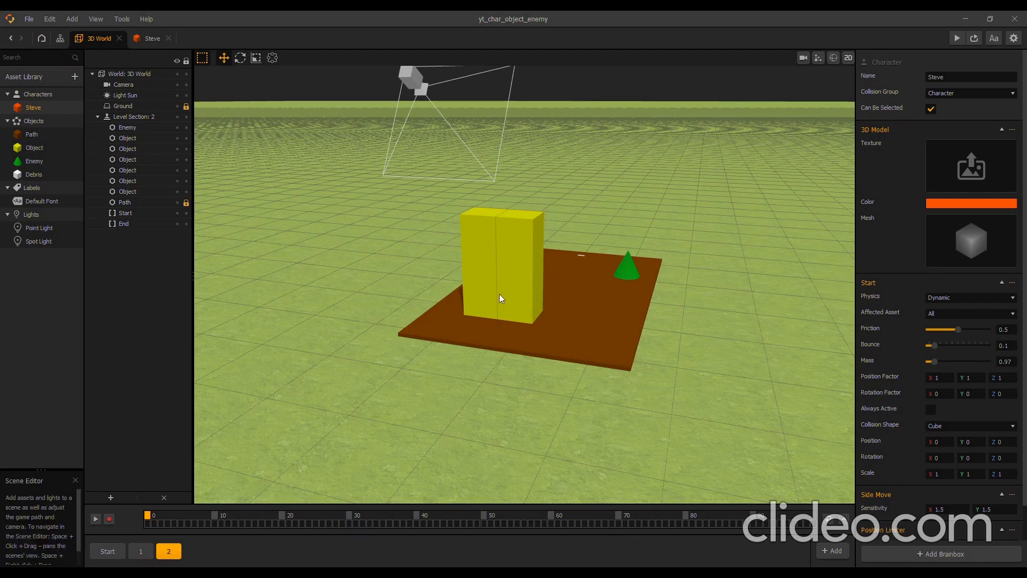
# In the orange cube's node map, rewire the Delay node's In input from If Collide's Collide output to Debris Explosion's Done output
pyautogui.doubleClick(34, 108)
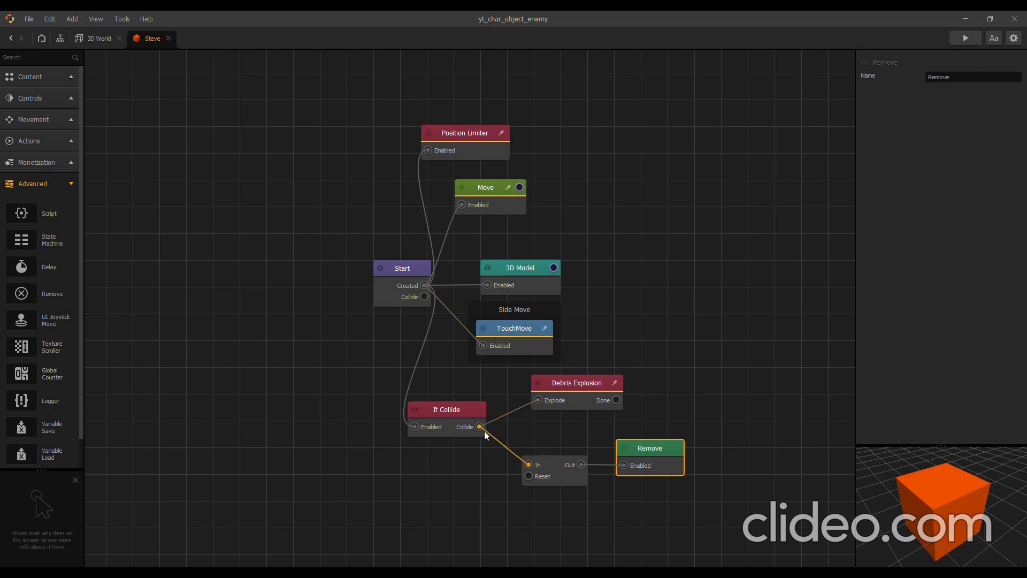
pyautogui.moveTo(484, 431); pyautogui.dragTo(616, 400)
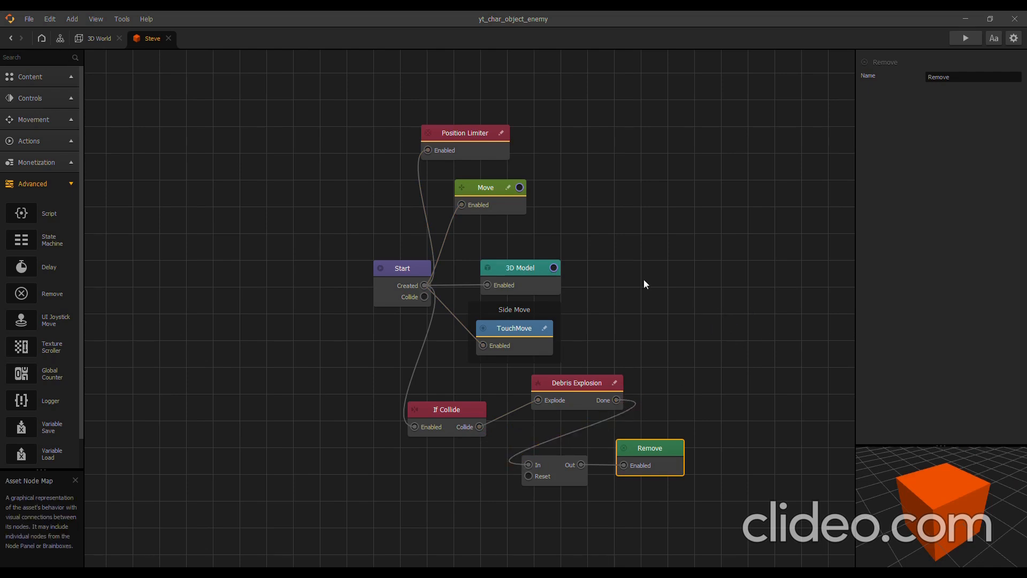
# Preview the rewired game over several restarts, steering the orange cube past the towers and into the green cones
pyautogui.click(99, 38)
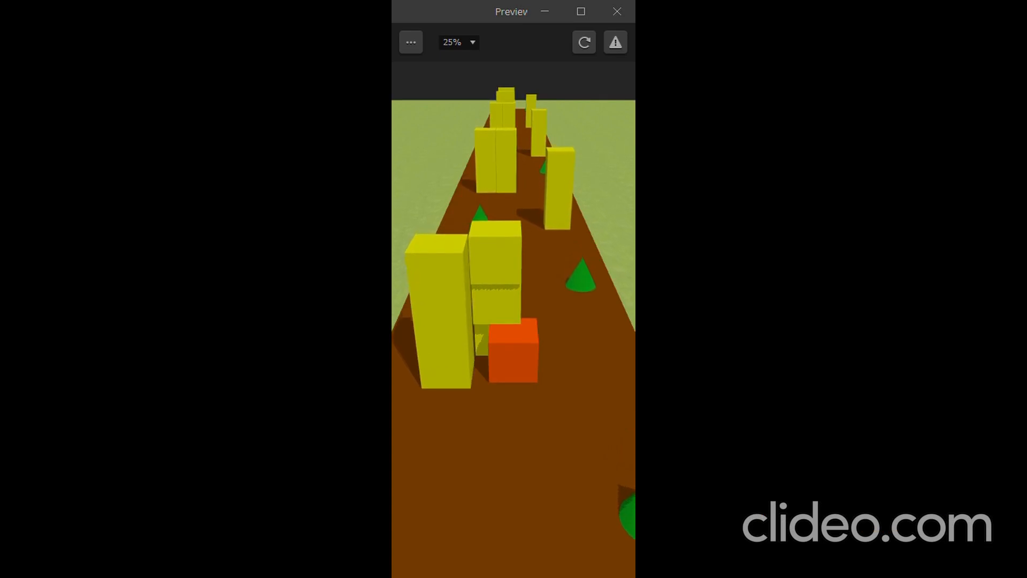
pyautogui.click(584, 42)
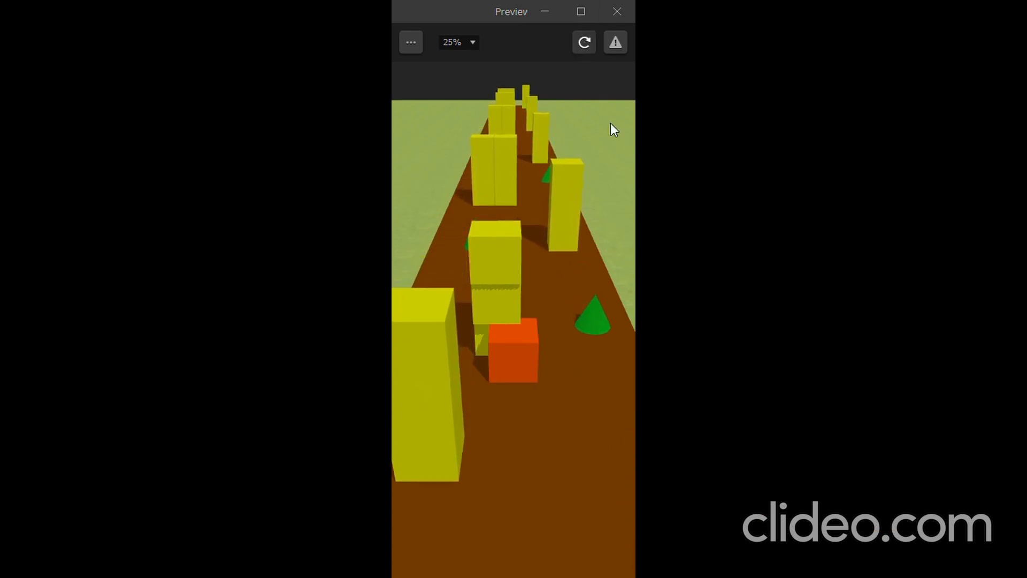
pyautogui.moveTo(506, 360)
pyautogui.mouseDown()
pyautogui.moveTo(470, 362)
pyautogui.moveTo(576, 332)
pyautogui.moveTo(398, 319)
pyautogui.moveTo(476, 323)
pyautogui.moveTo(506, 347)
pyautogui.moveTo(545, 316)
pyautogui.mouseUp()
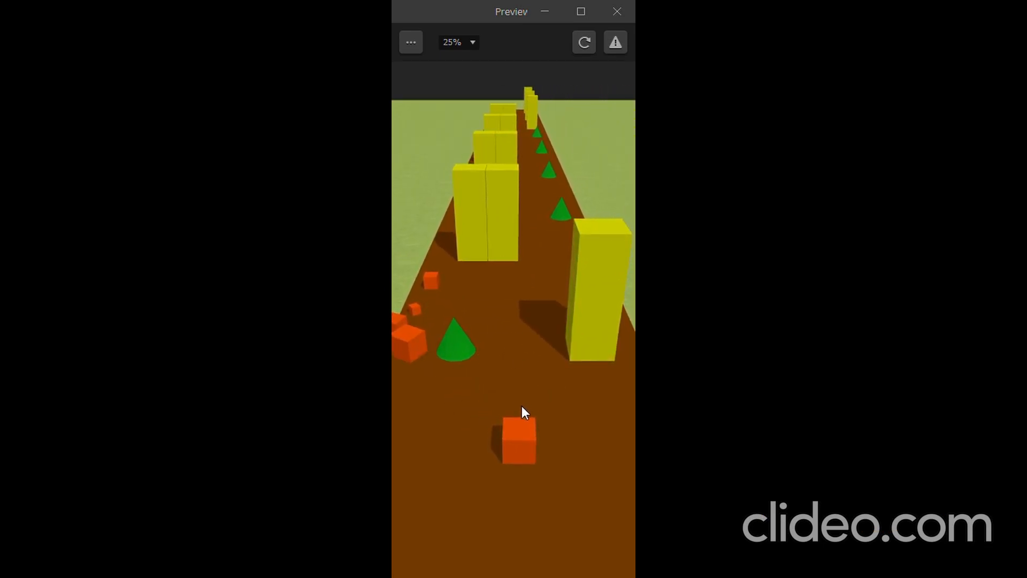
pyautogui.click(583, 41)
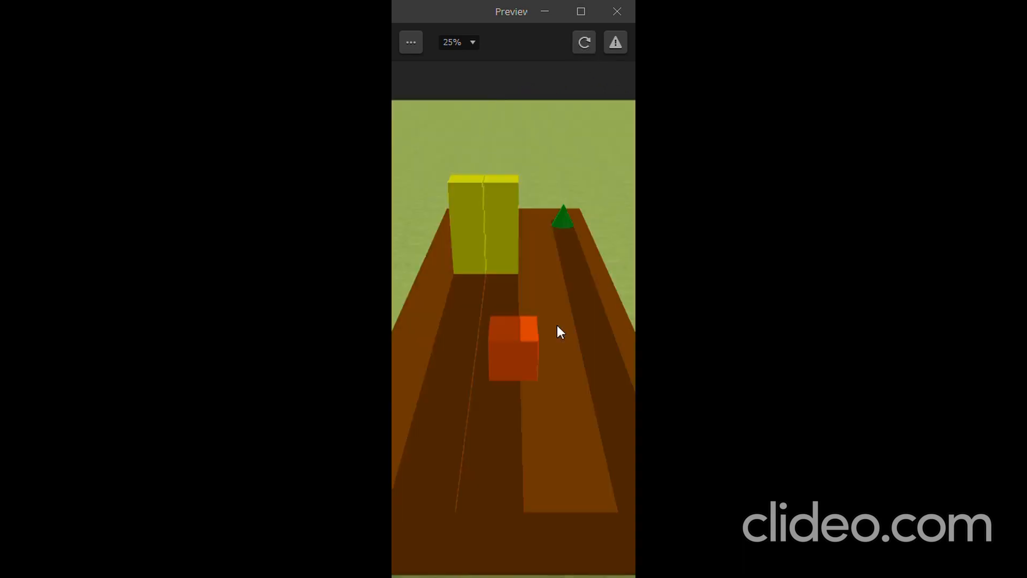
pyautogui.moveTo(510, 328); pyautogui.dragTo(597, 309)
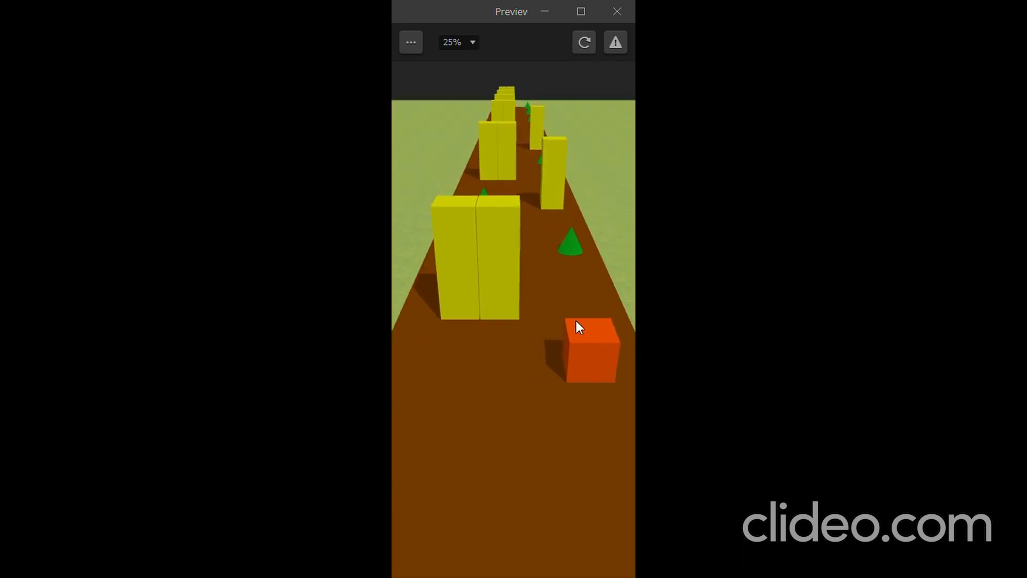
pyautogui.moveTo(450, 321)
pyautogui.mouseDown()
pyautogui.moveTo(406, 321)
pyautogui.moveTo(542, 305)
pyautogui.moveTo(584, 335)
pyautogui.moveTo(502, 319)
pyautogui.moveTo(634, 322)
pyautogui.mouseUp()
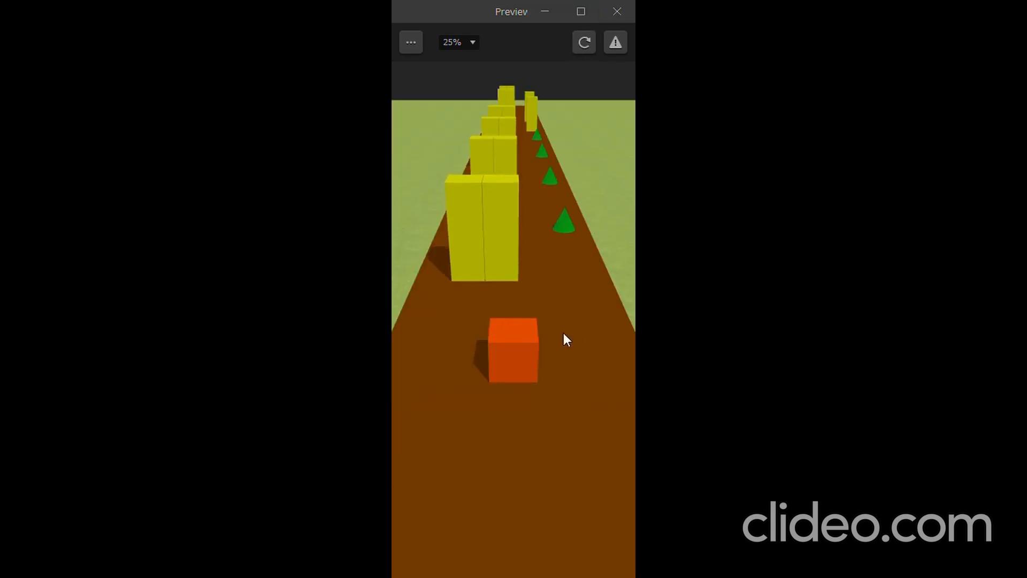
pyautogui.moveTo(511, 330); pyautogui.dragTo(544, 332)
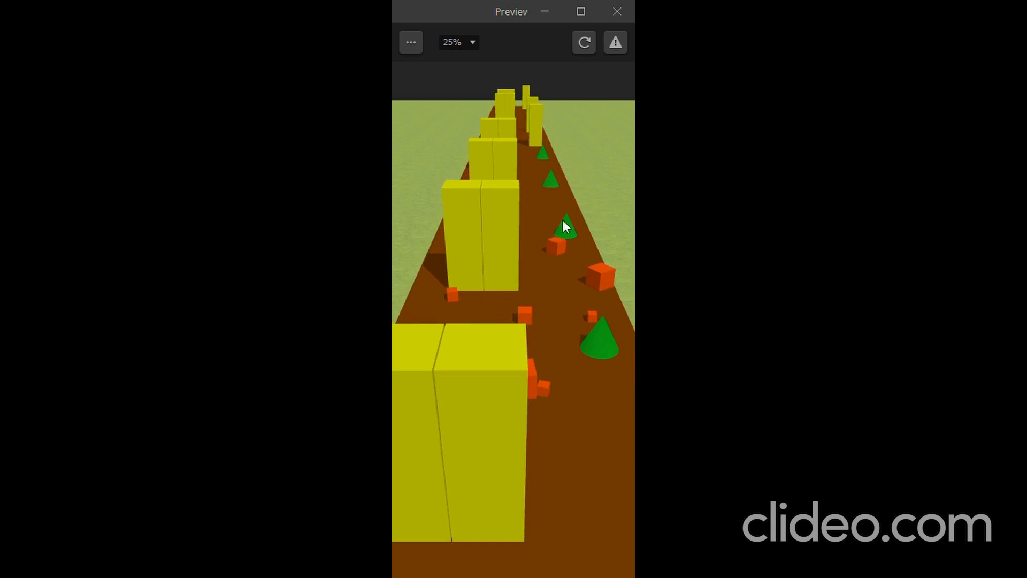
# Replay the preview once more, steering the orange cube sideways along the path into a green cone, and close the preview
pyautogui.click(586, 42)
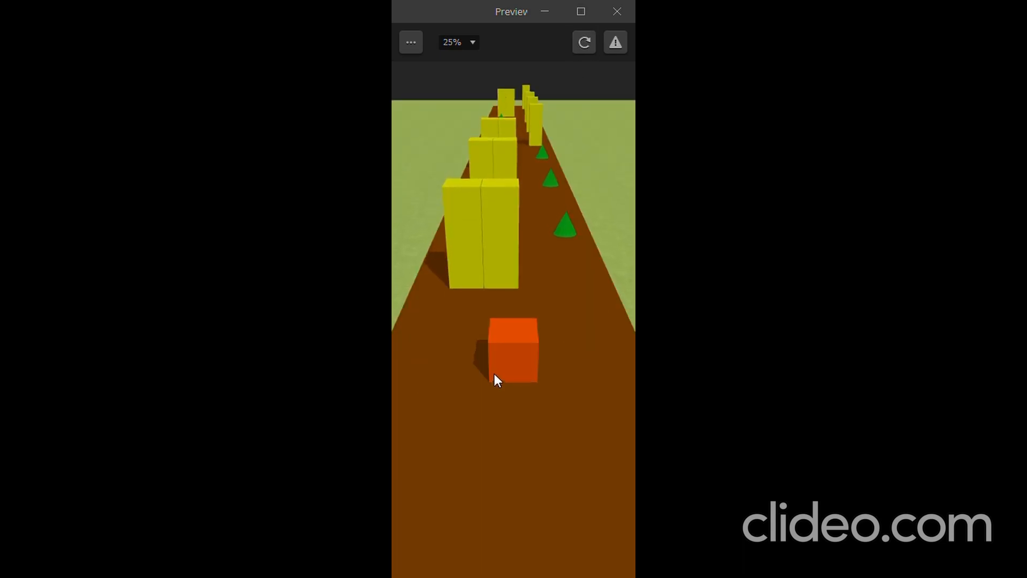
pyautogui.moveTo(493, 374)
pyautogui.mouseDown()
pyautogui.moveTo(582, 341)
pyautogui.moveTo(394, 361)
pyautogui.mouseUp()
pyautogui.moveTo(543, 332)
pyautogui.mouseDown()
pyautogui.moveTo(625, 335)
pyautogui.moveTo(600, 329)
pyautogui.moveTo(608, 310)
pyautogui.moveTo(603, 372)
pyautogui.moveTo(616, 331)
pyautogui.moveTo(608, 332)
pyautogui.mouseUp()
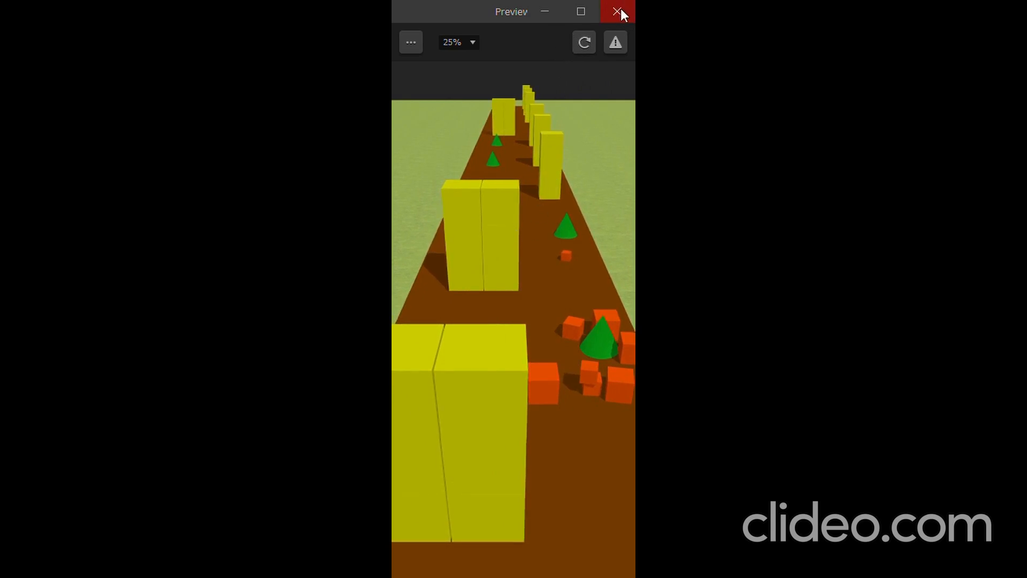
pyautogui.click(617, 11)
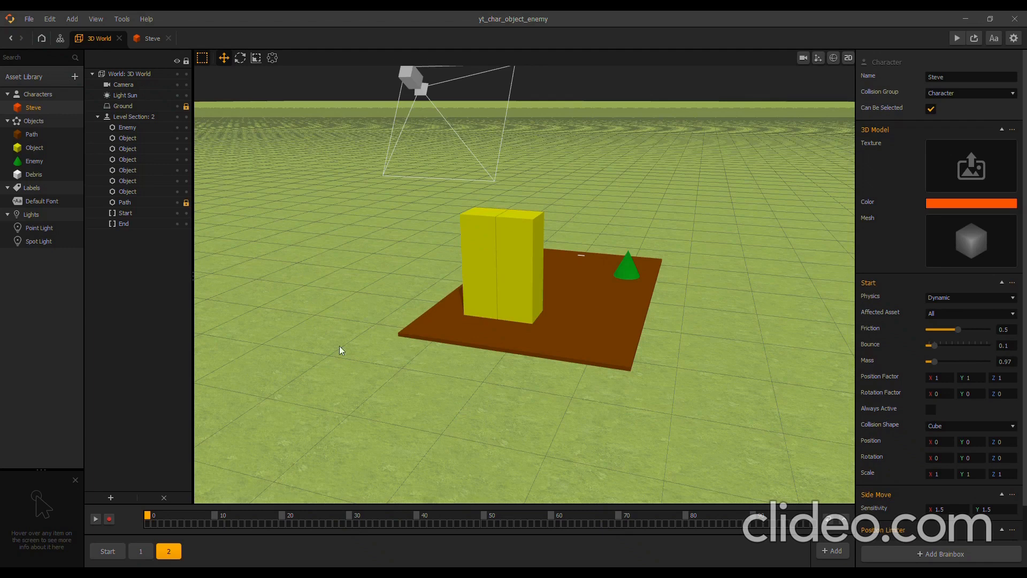
# In the orange cube's node map, set the Move node's Z speed to -3
pyautogui.doubleClick(45, 107)
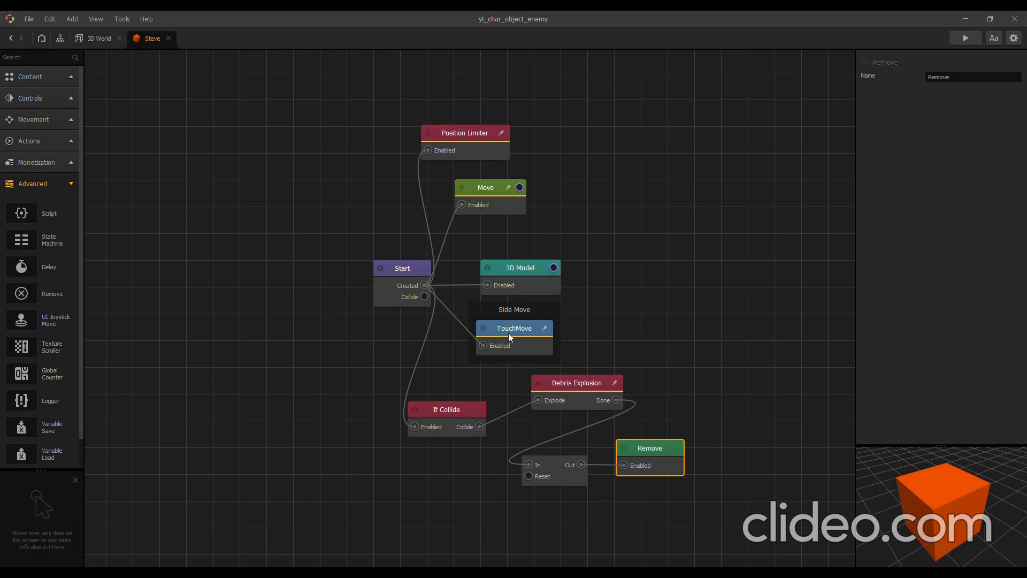
pyautogui.click(487, 193)
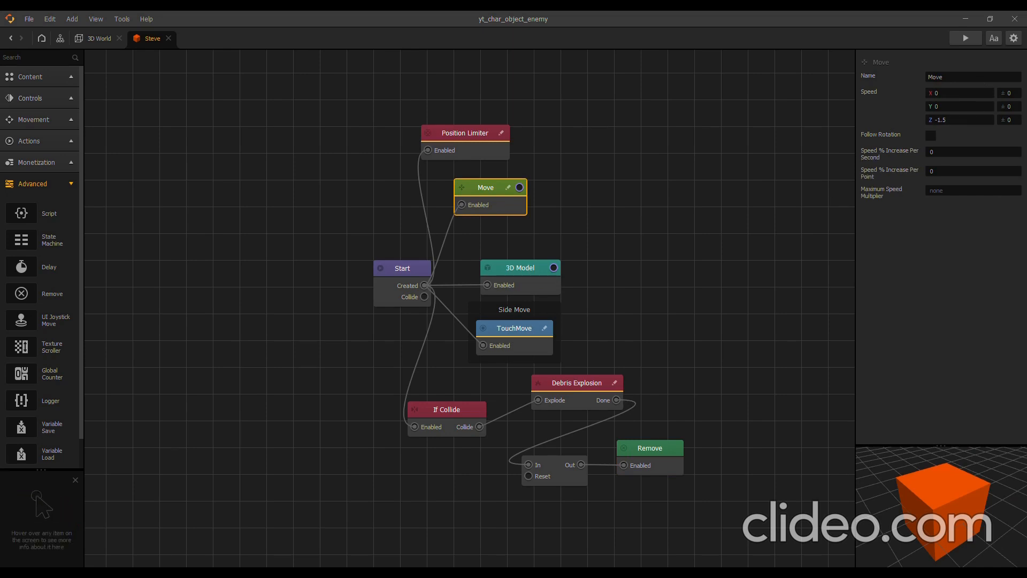
pyautogui.click(959, 125)
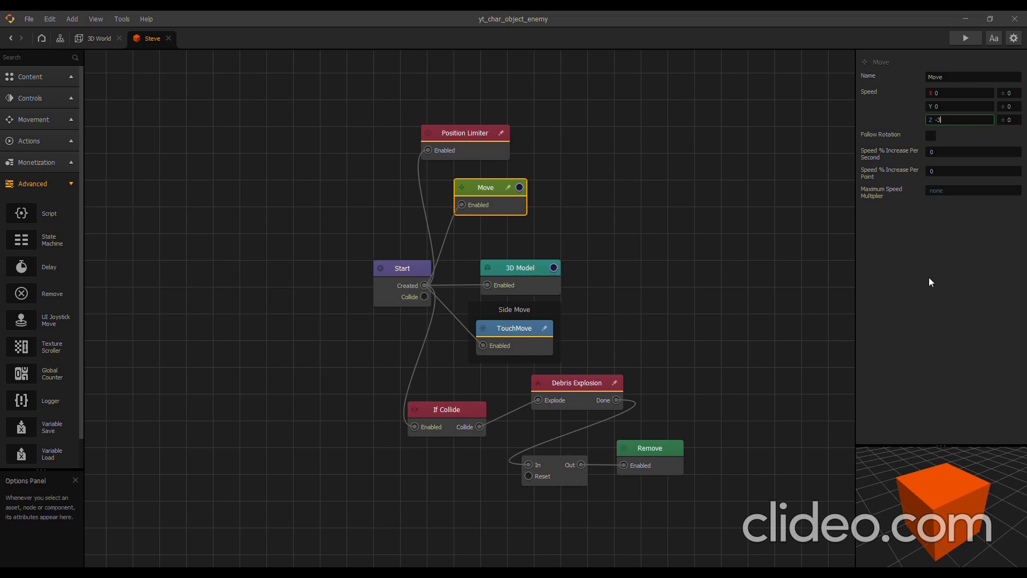
# Return to the 3D world and preview the game at the new speed over several restarts, steering the orange cube around the obstacles
pyautogui.click(91, 37)
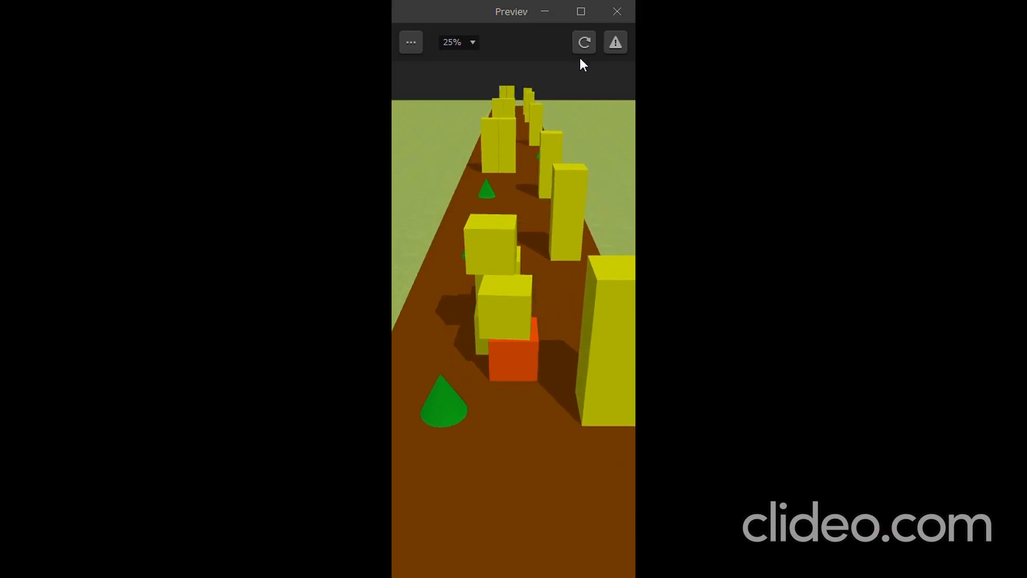
pyautogui.click(584, 42)
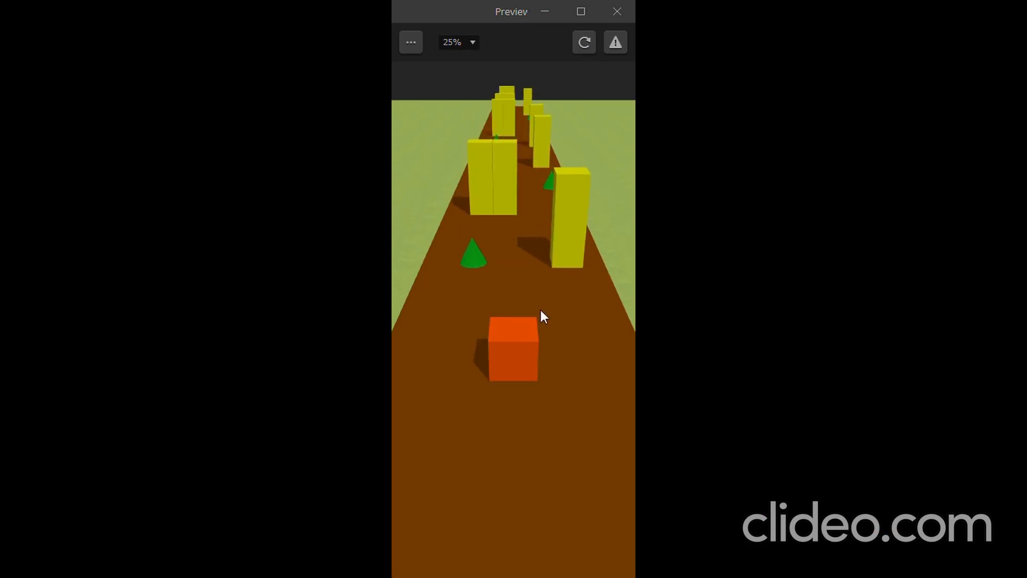
pyautogui.moveTo(520, 327); pyautogui.dragTo(615, 316)
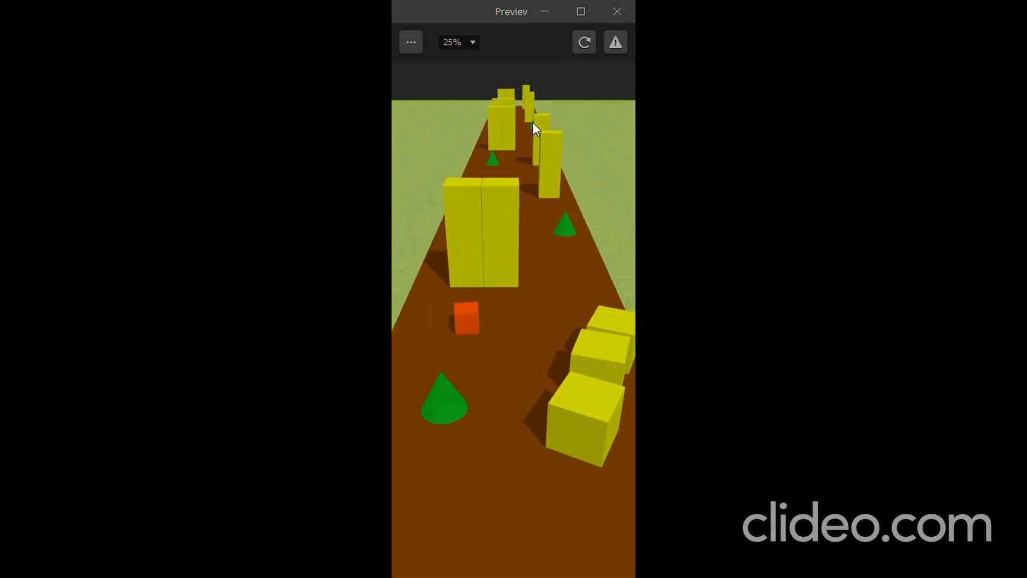
pyautogui.click(583, 42)
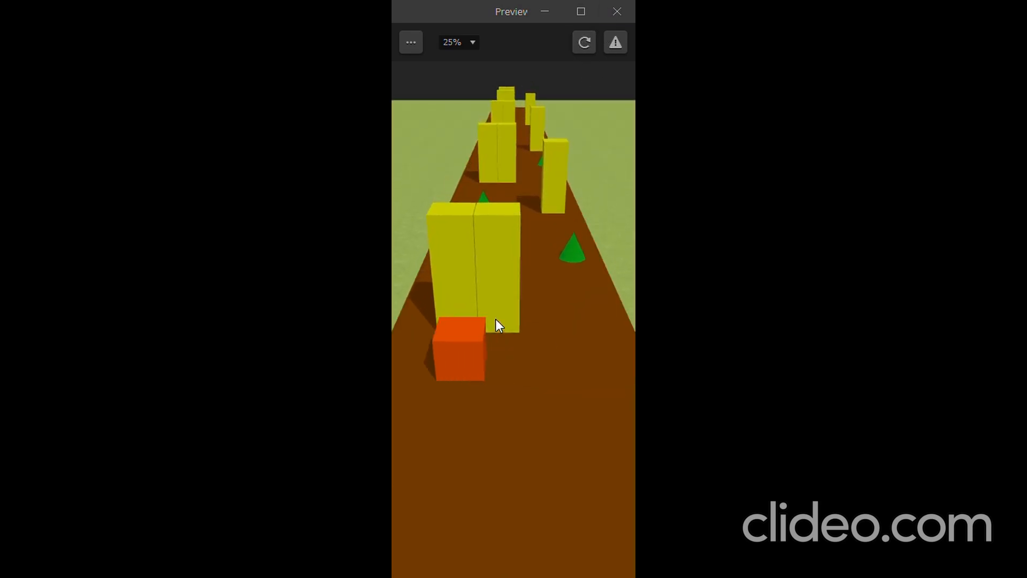